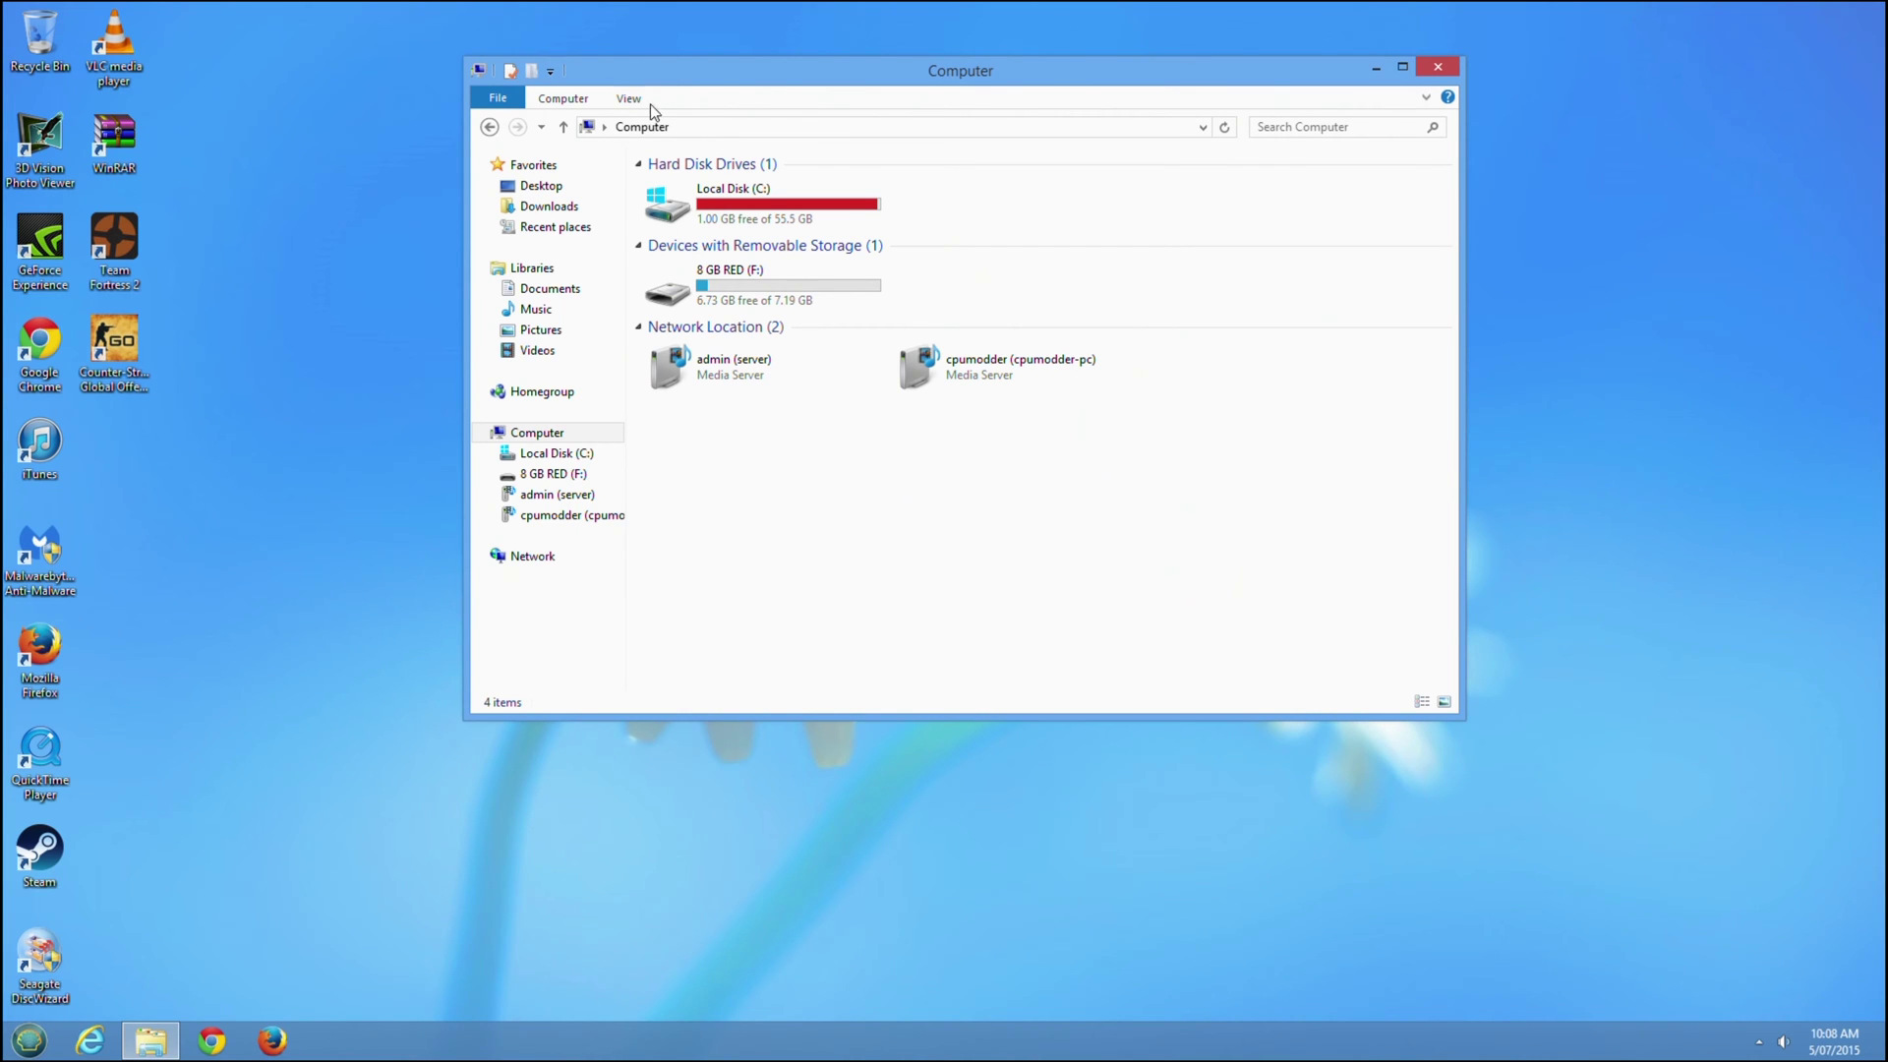
Open Disk Management in Computer Management and inspect Disk 1's 2048 GB and 1678.02 GB unallocated spaces.
click(593, 101)
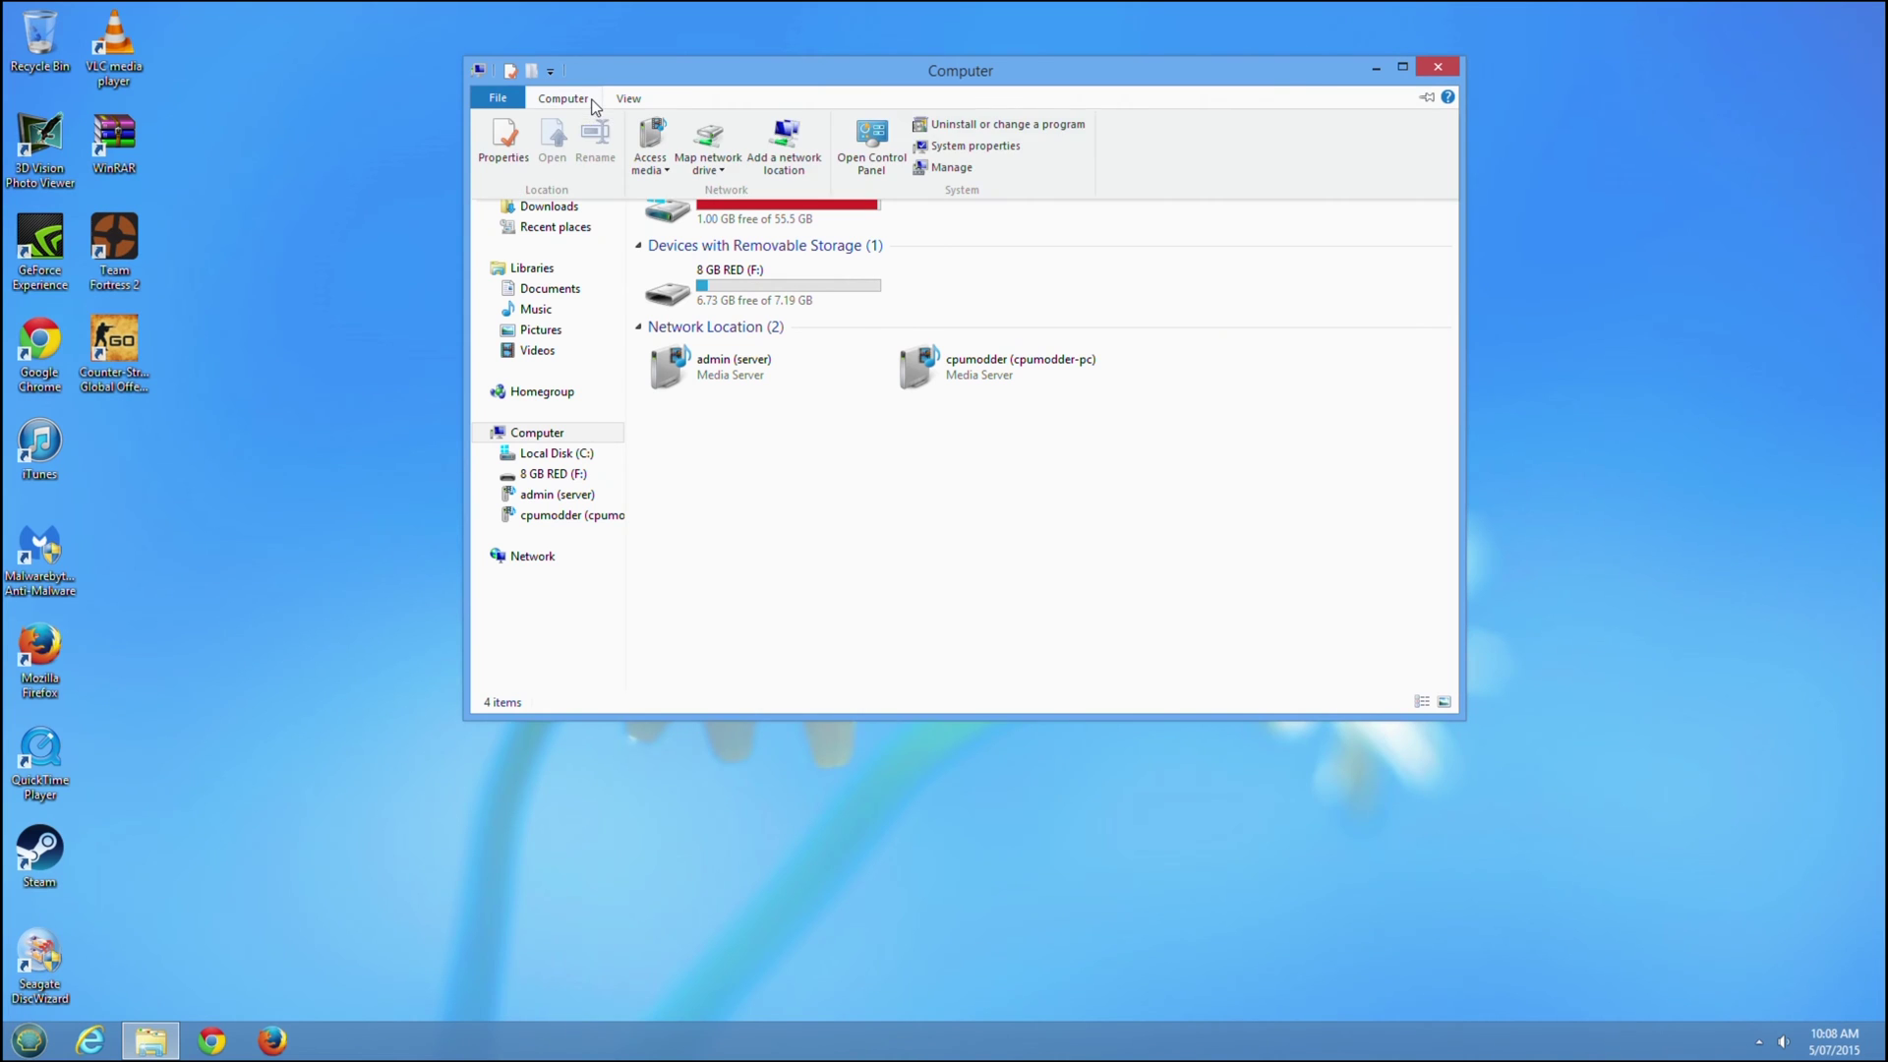
click(942, 170)
click(98, 271)
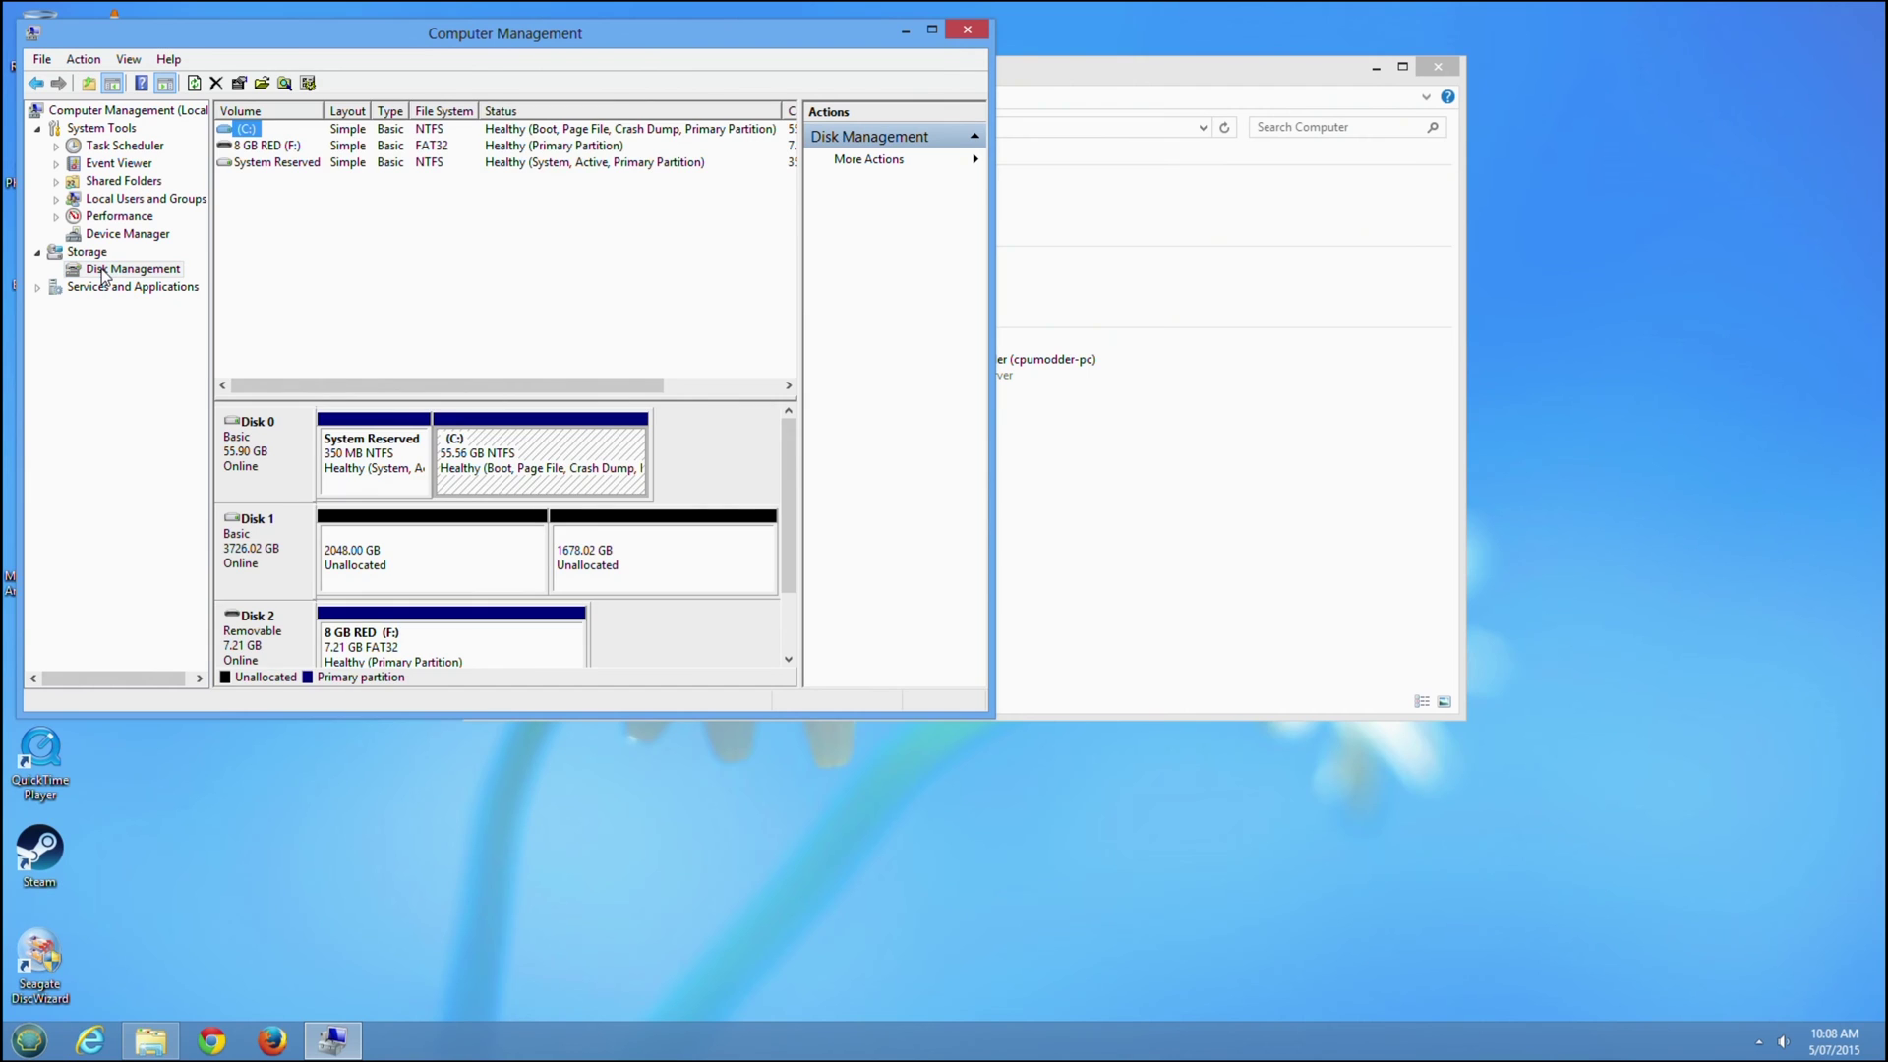
click(262, 569)
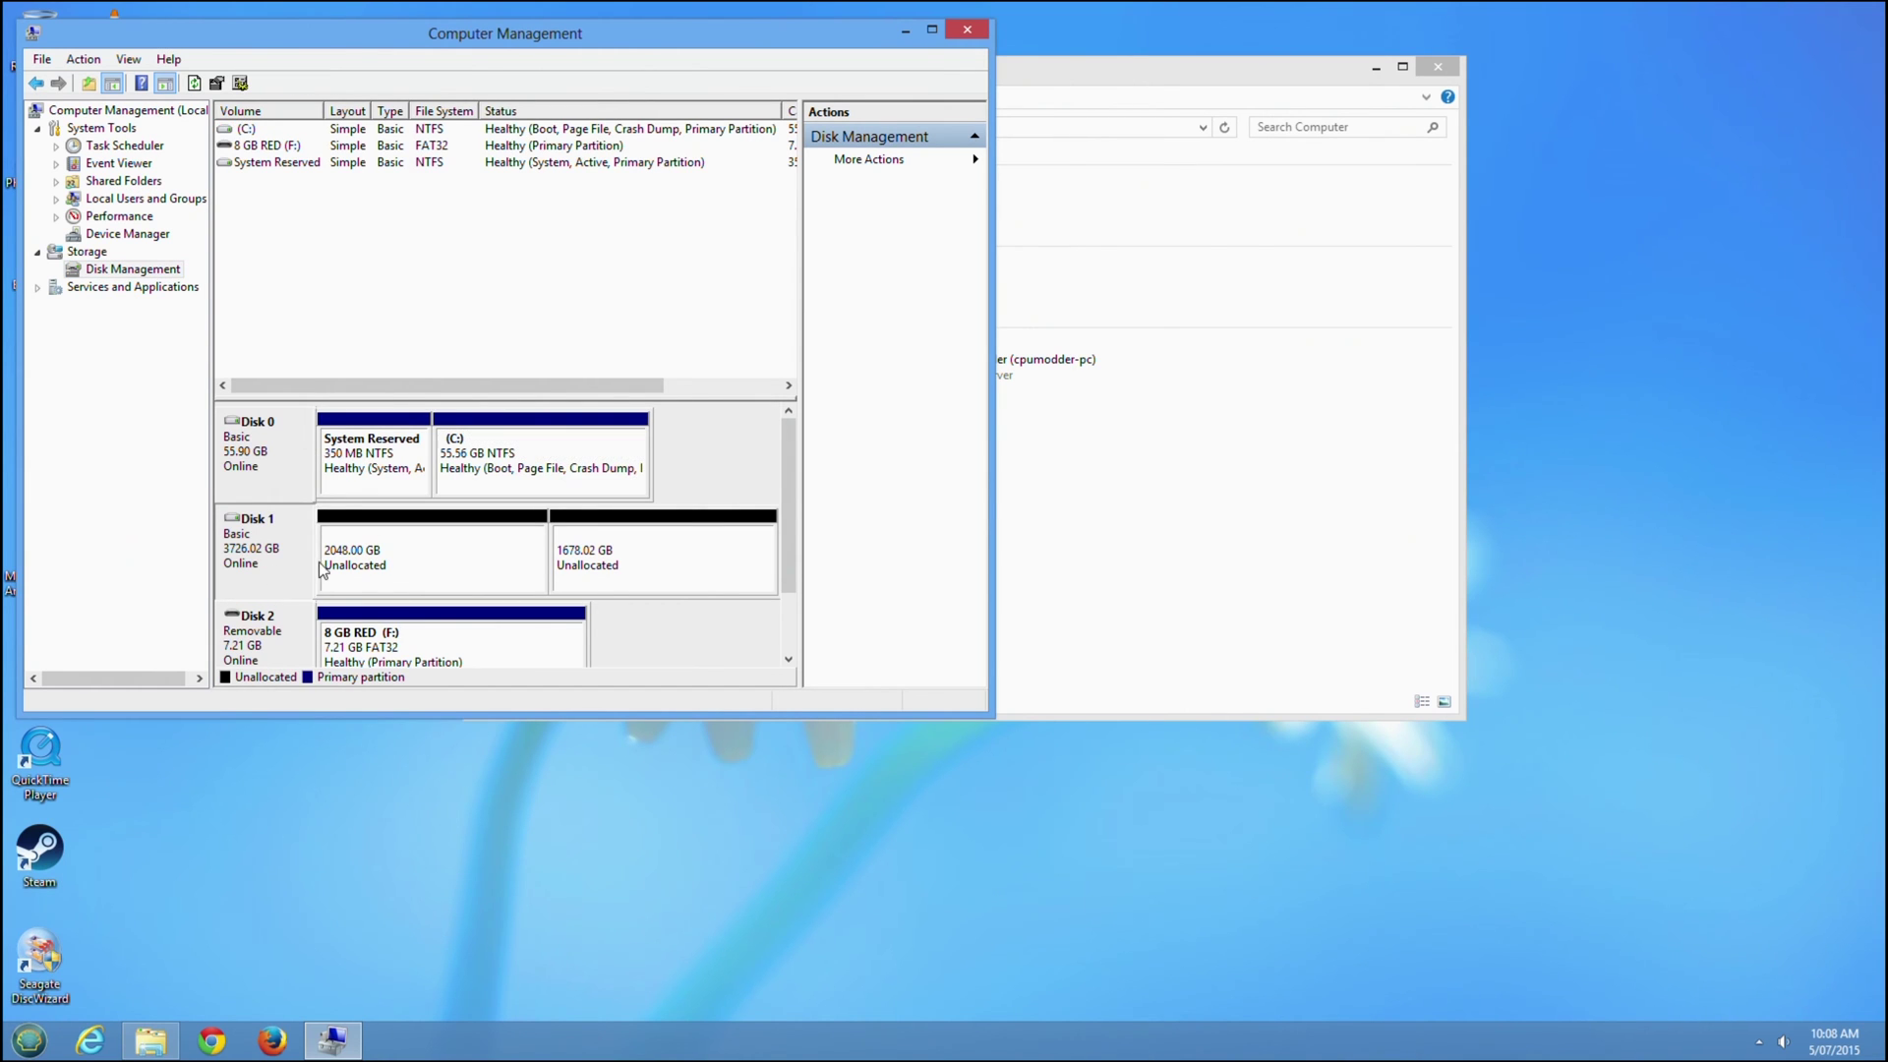
click(360, 567)
click(613, 575)
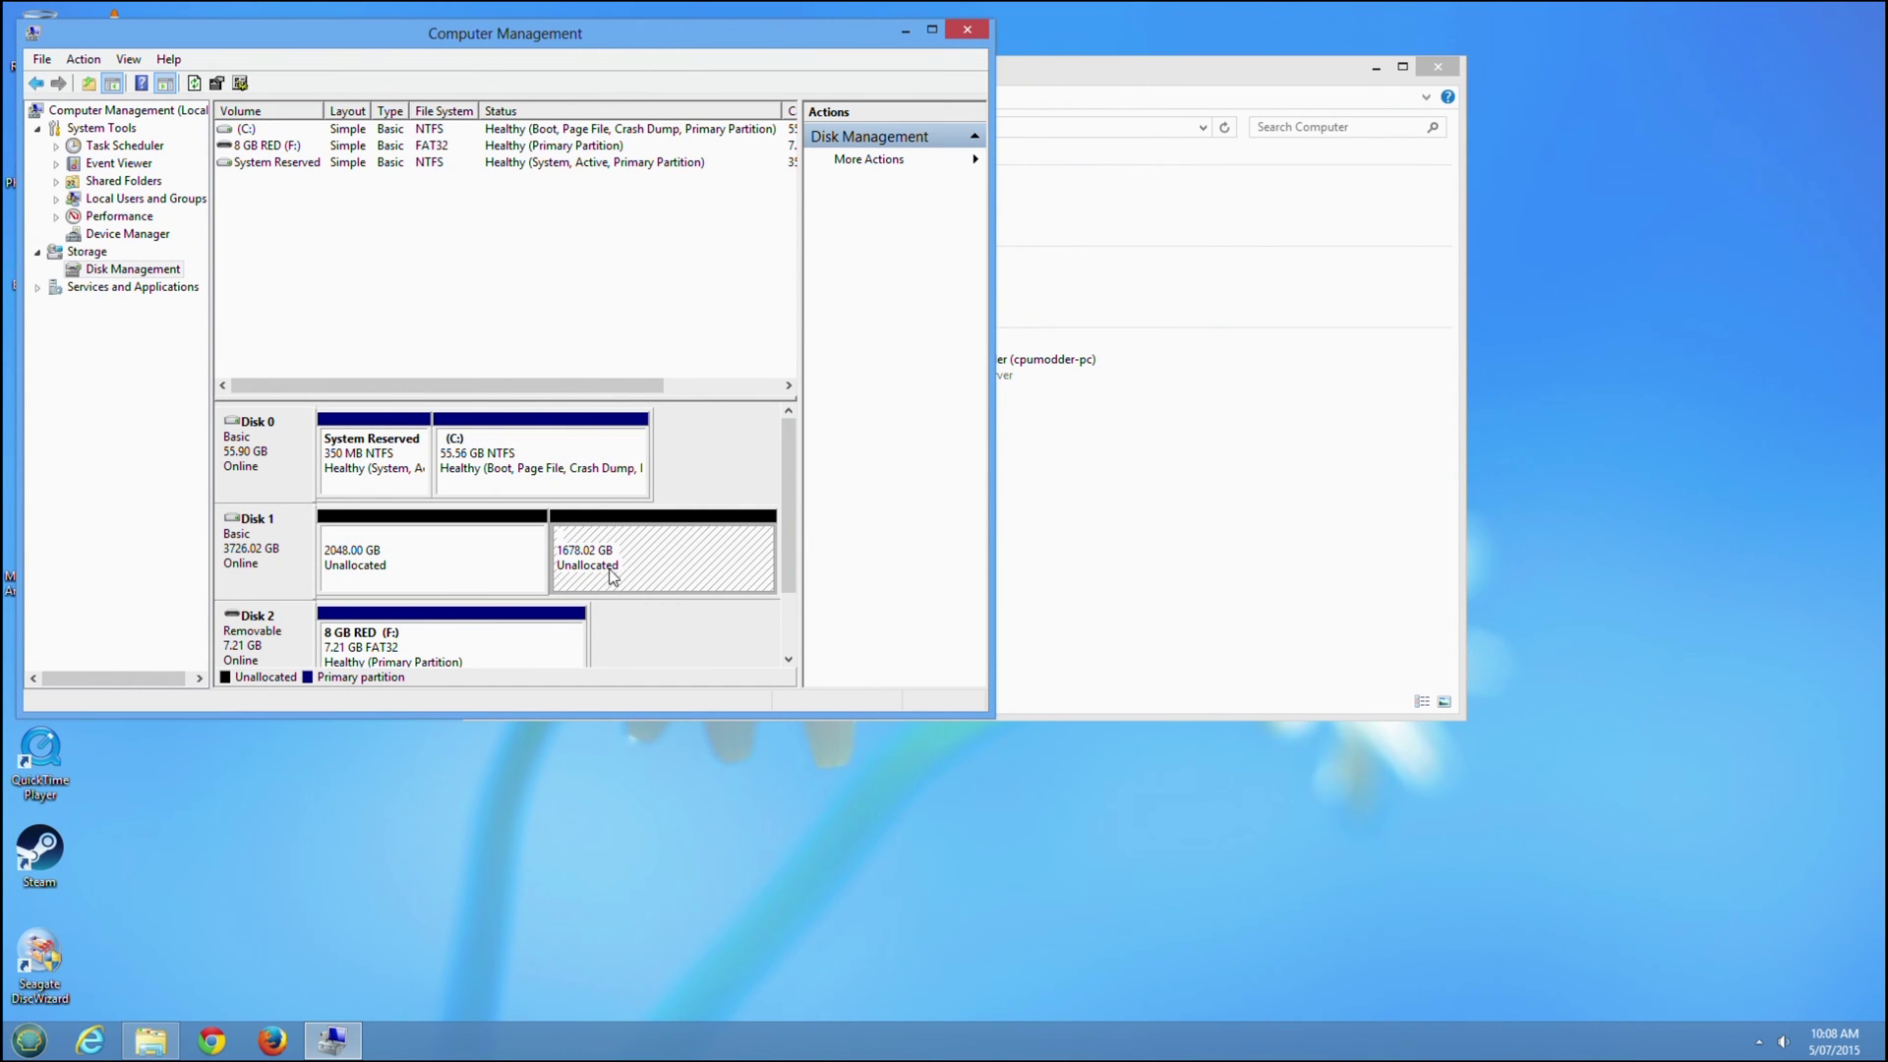
Convert Disk 1 to GPT, making one 3725.90 GB unallocated space, then close Computer Management.
click(265, 561)
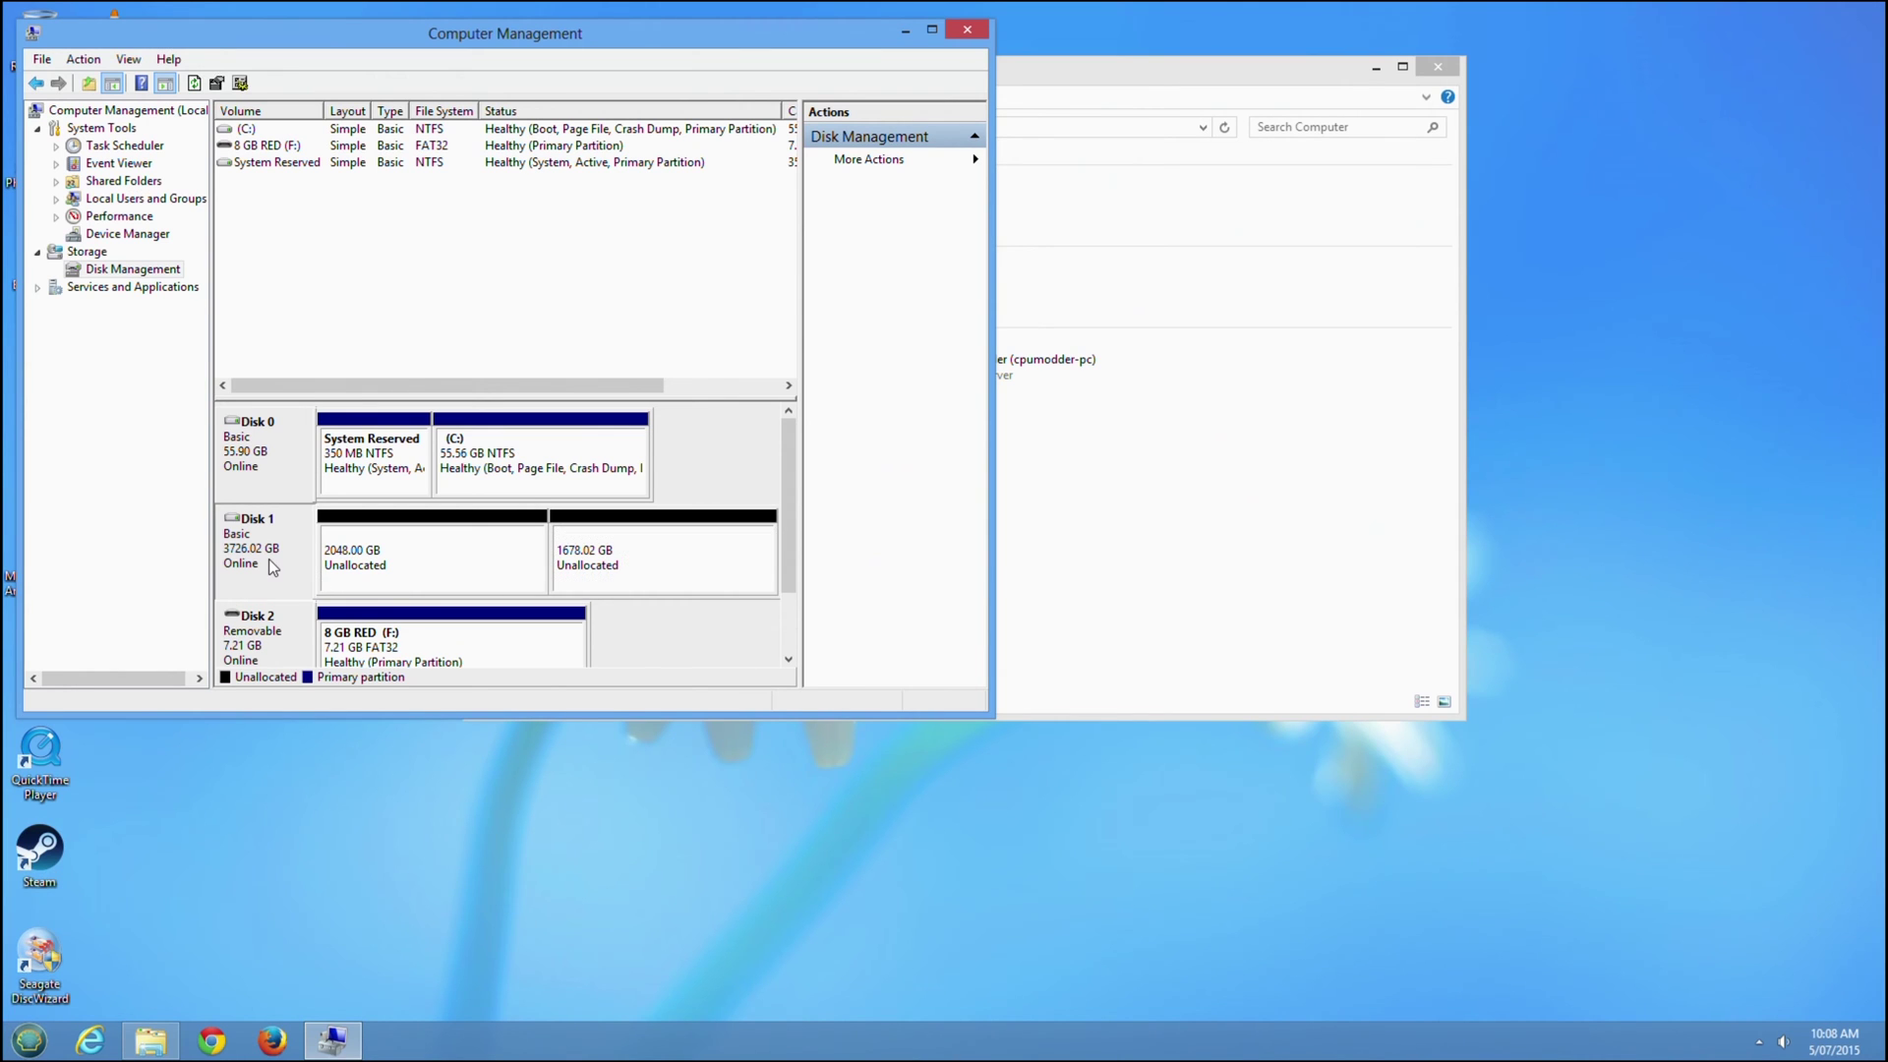
right_click(262, 546)
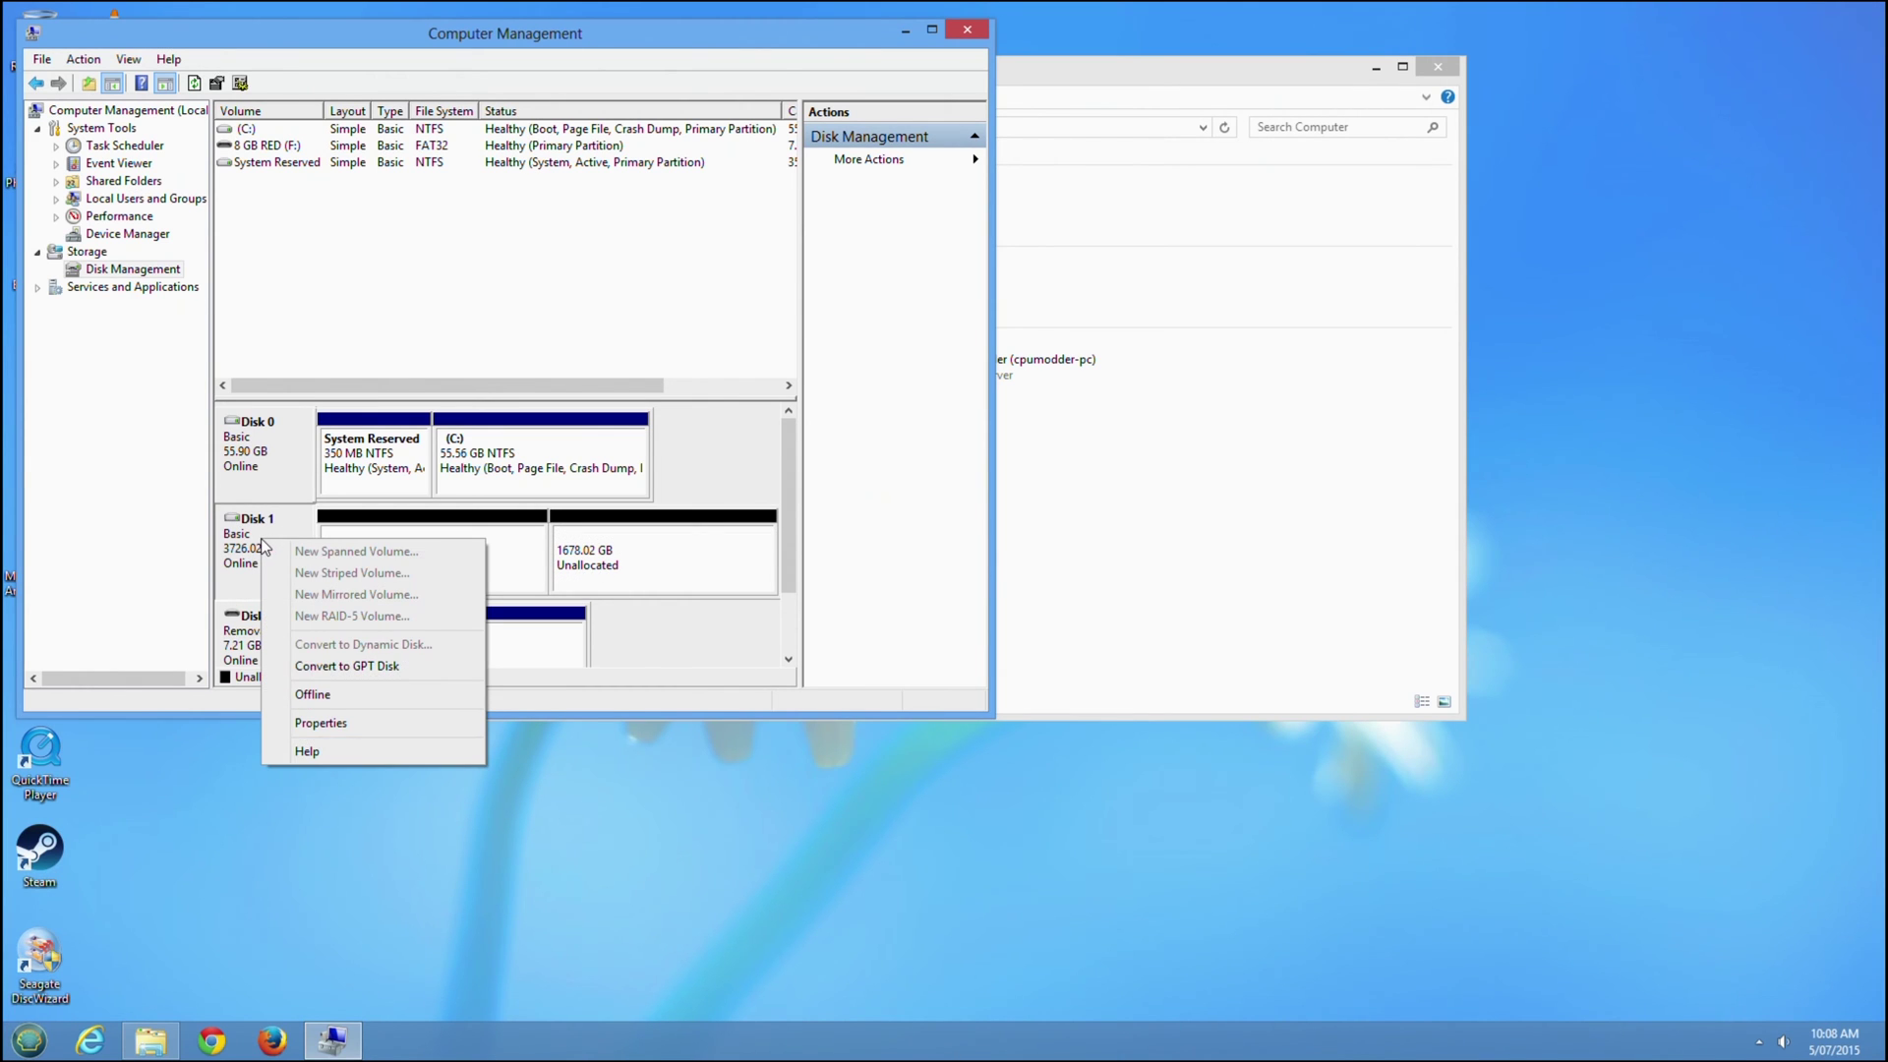
click(380, 674)
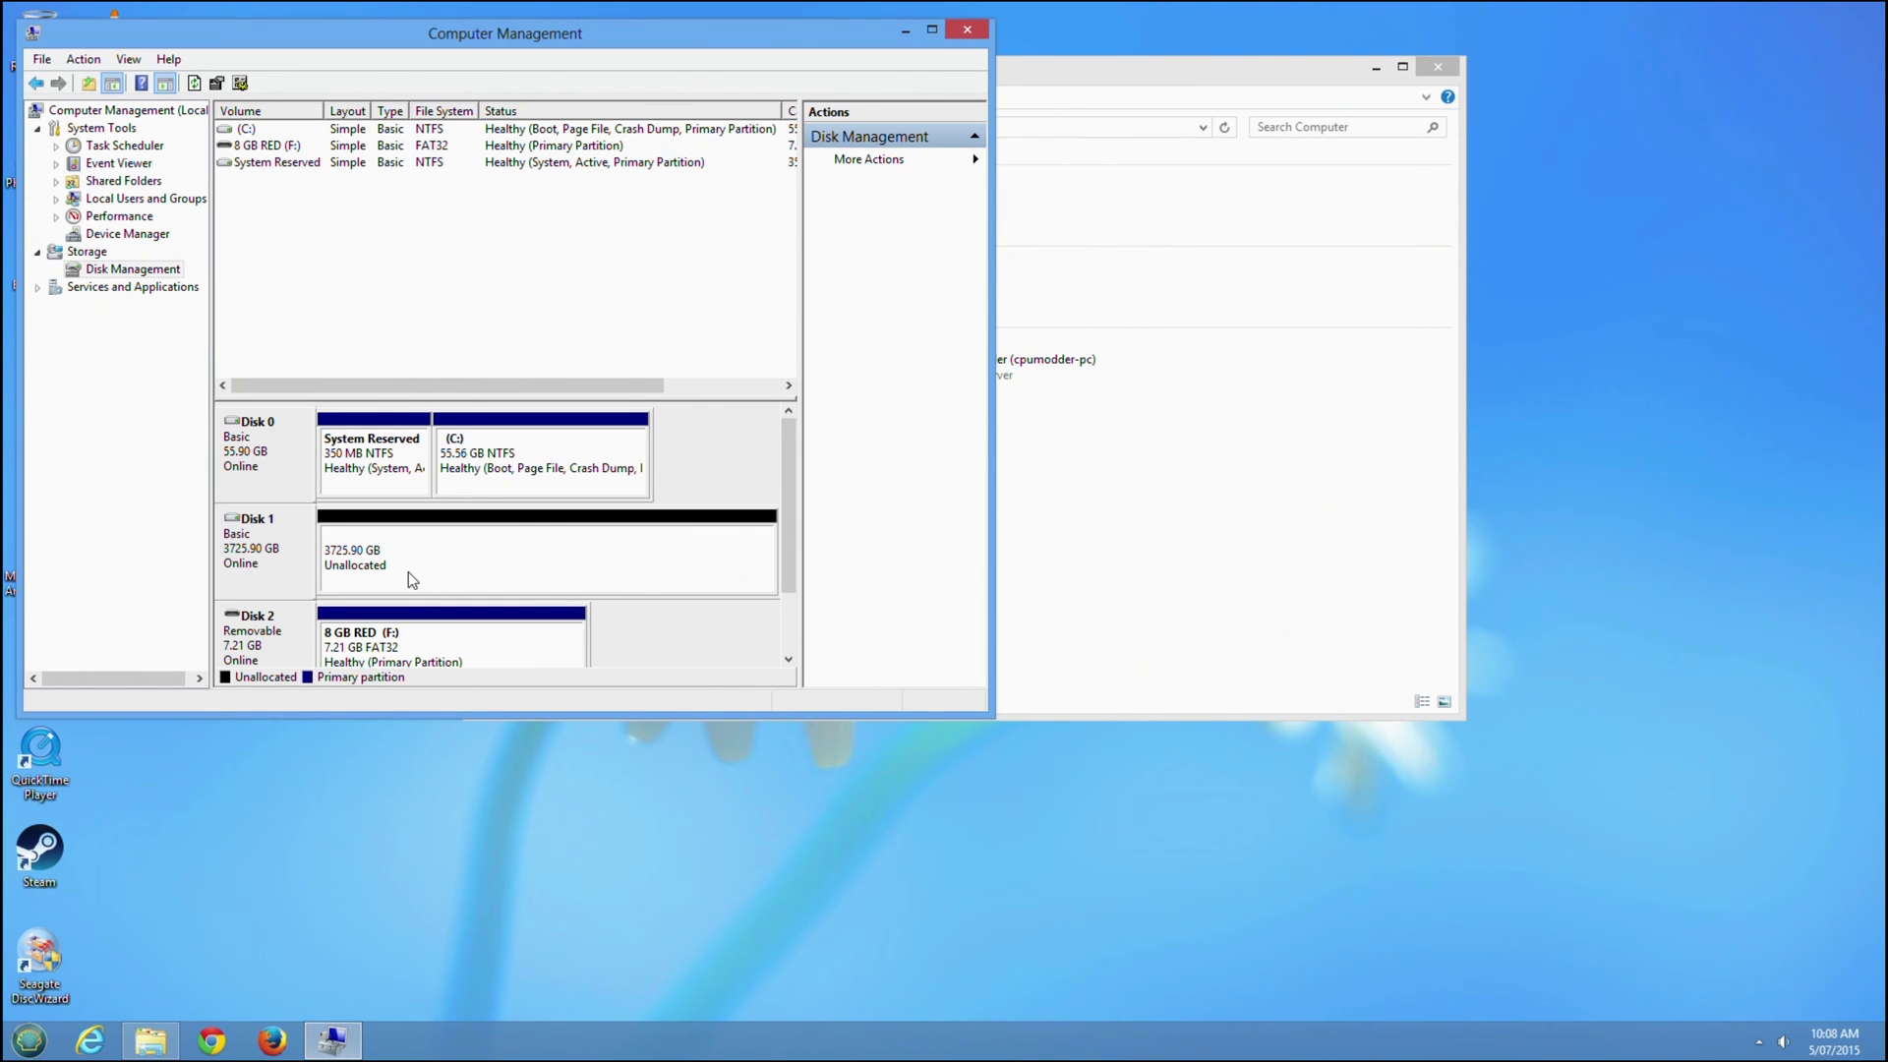
right_click(268, 562)
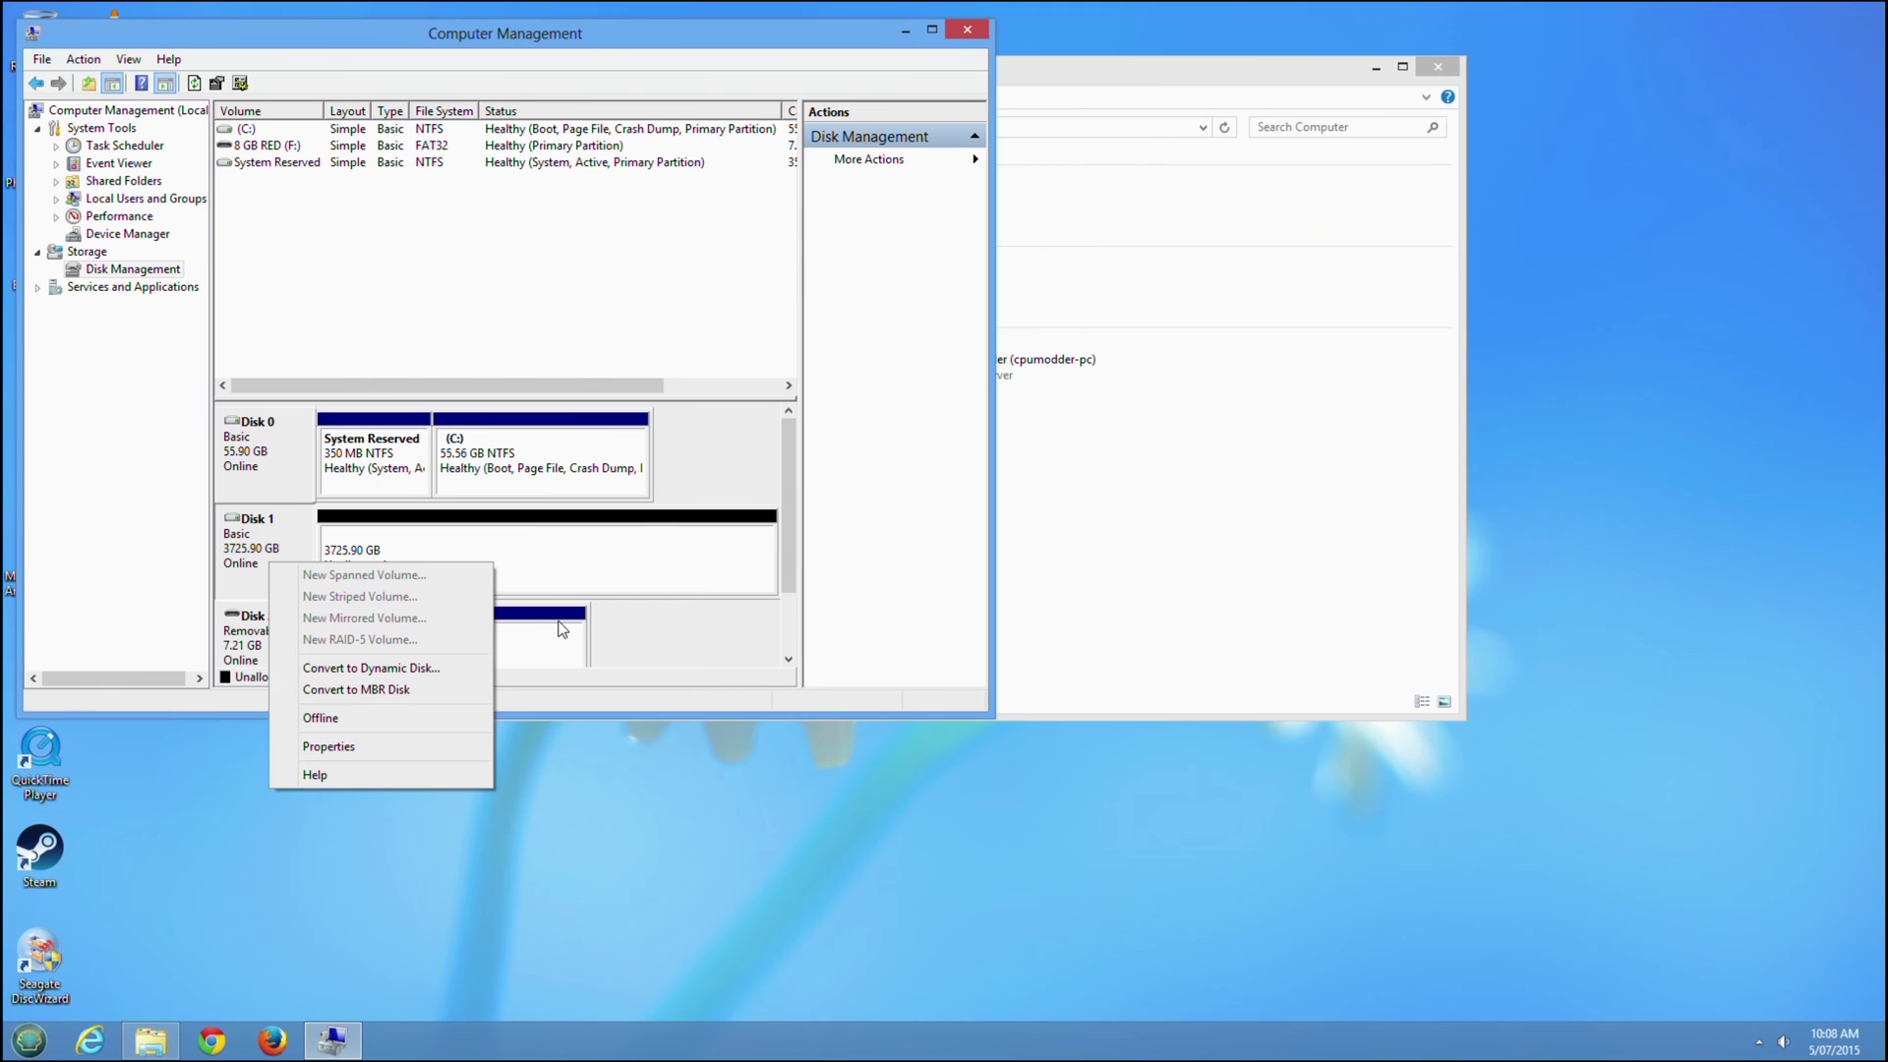
click(659, 622)
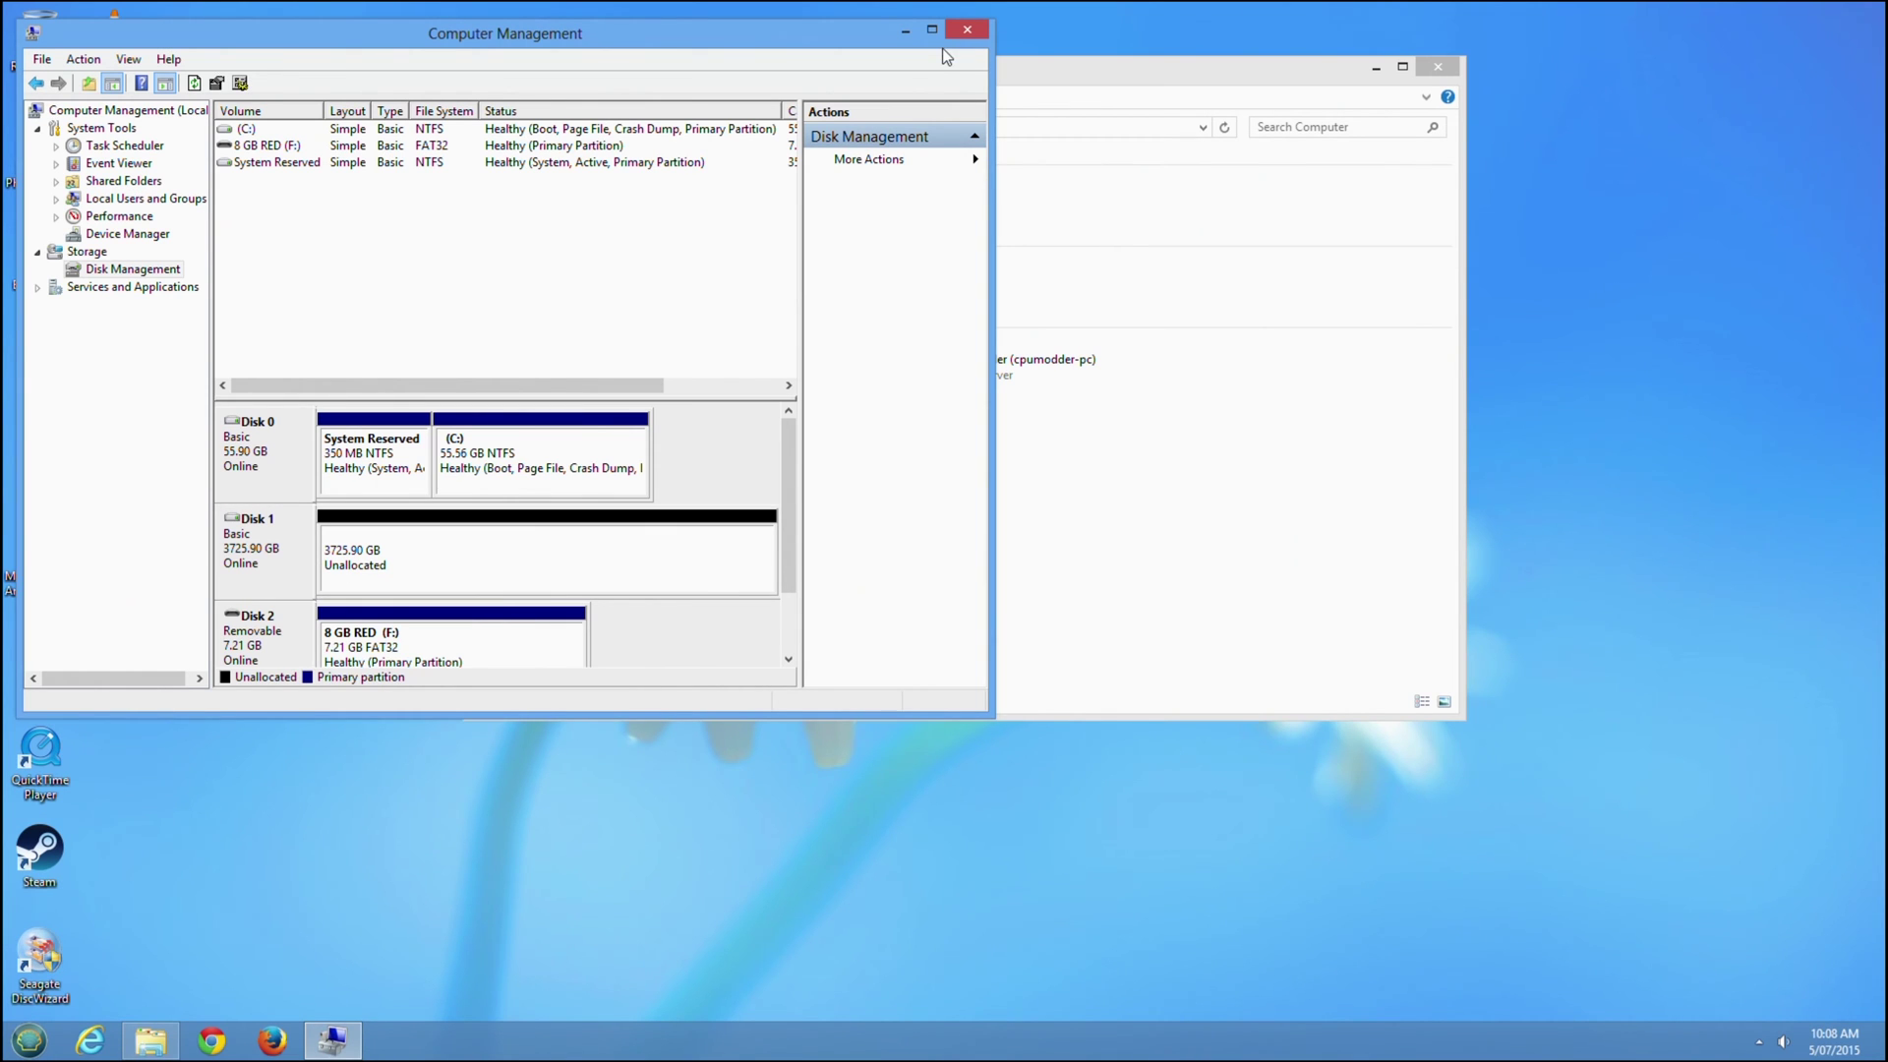
click(969, 32)
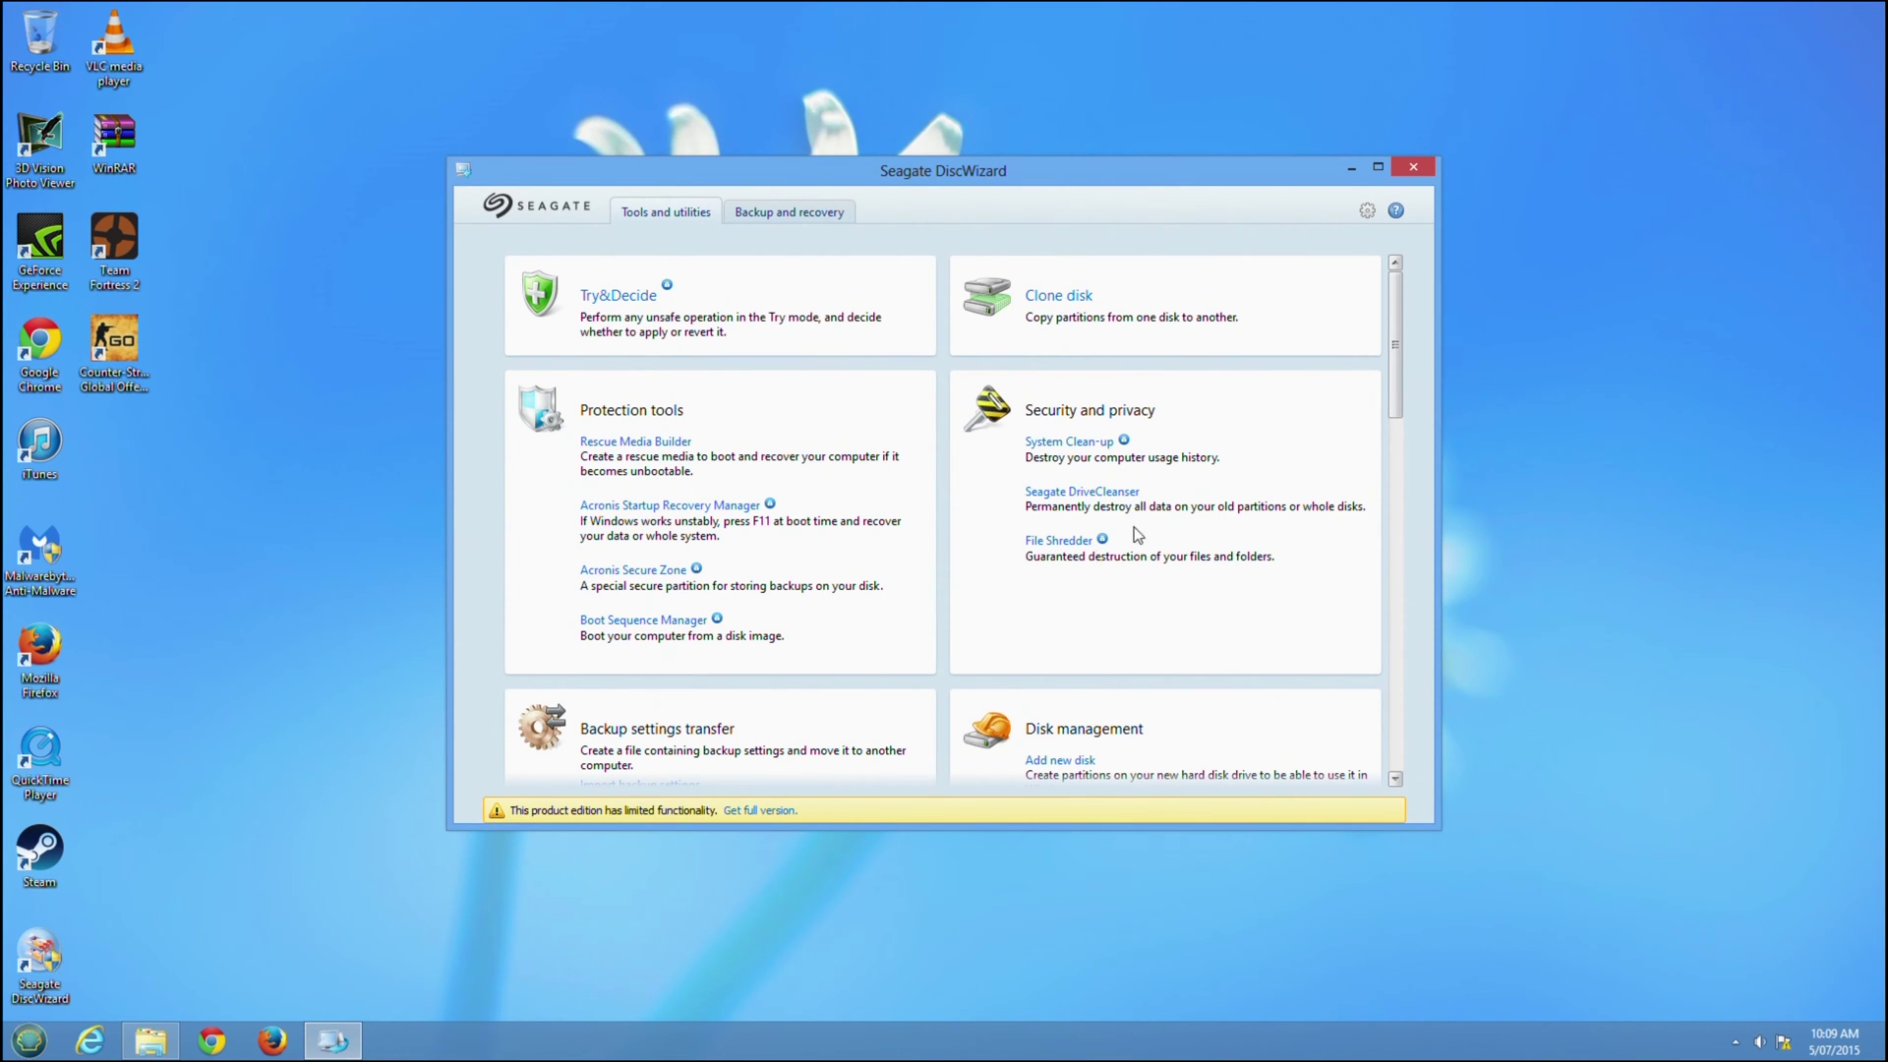
Scroll the Tools and utilities list and start the Clone disk wizard.
scroll(1069, 543, down, 3)
scroll(1070, 543, up, 1)
scroll(936, 733, down, 2)
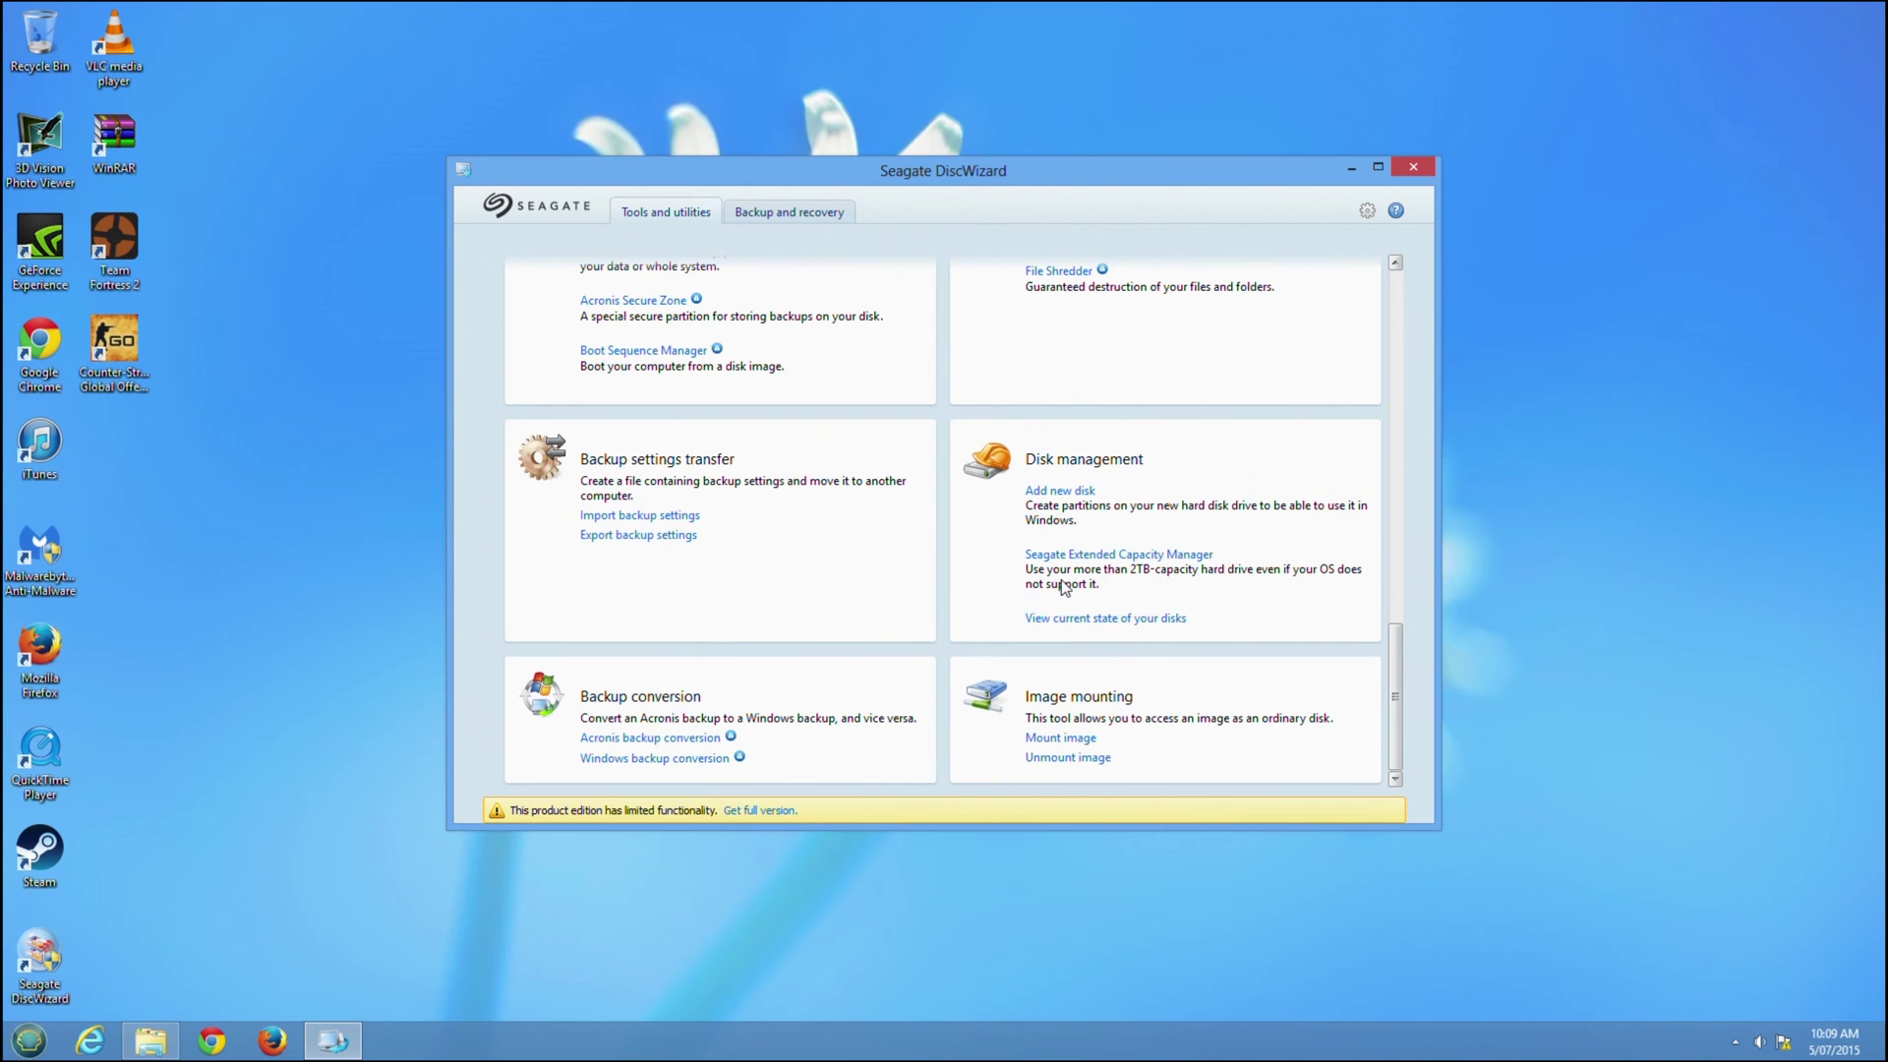
scroll(1059, 576, up, 4)
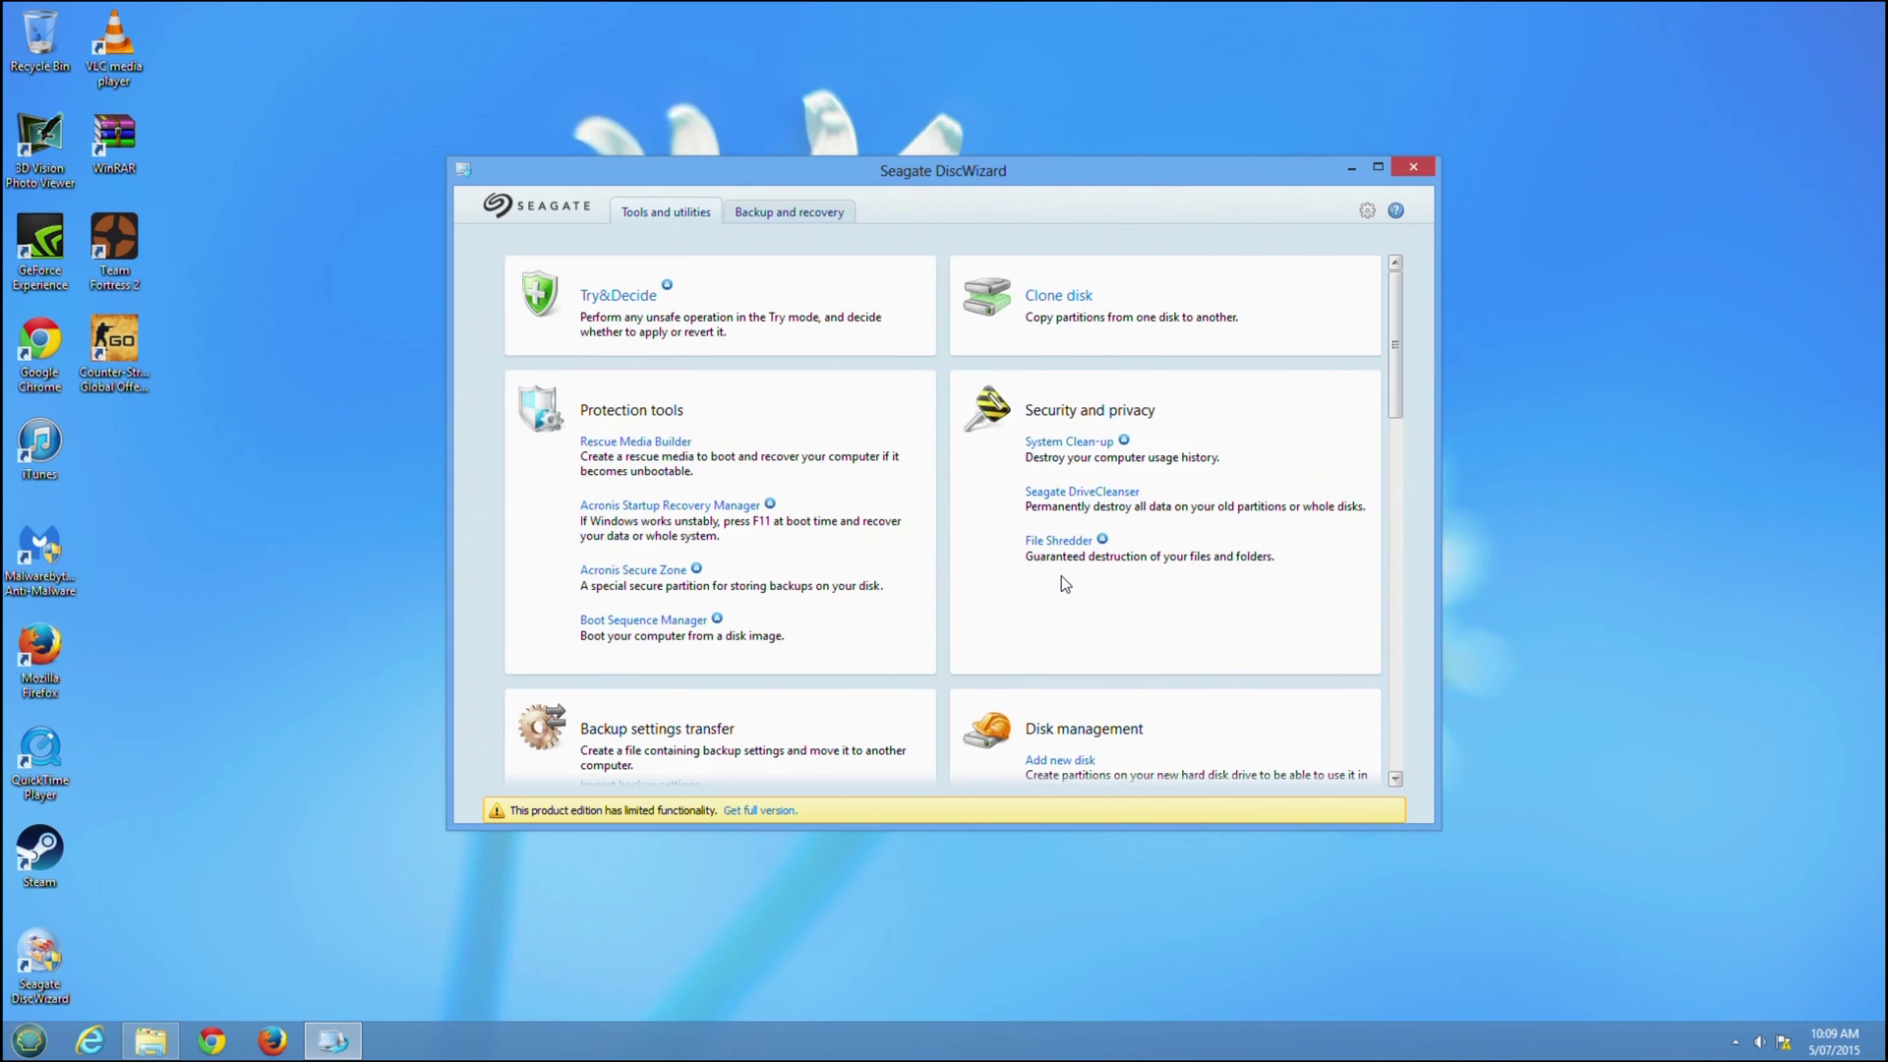
click(1054, 303)
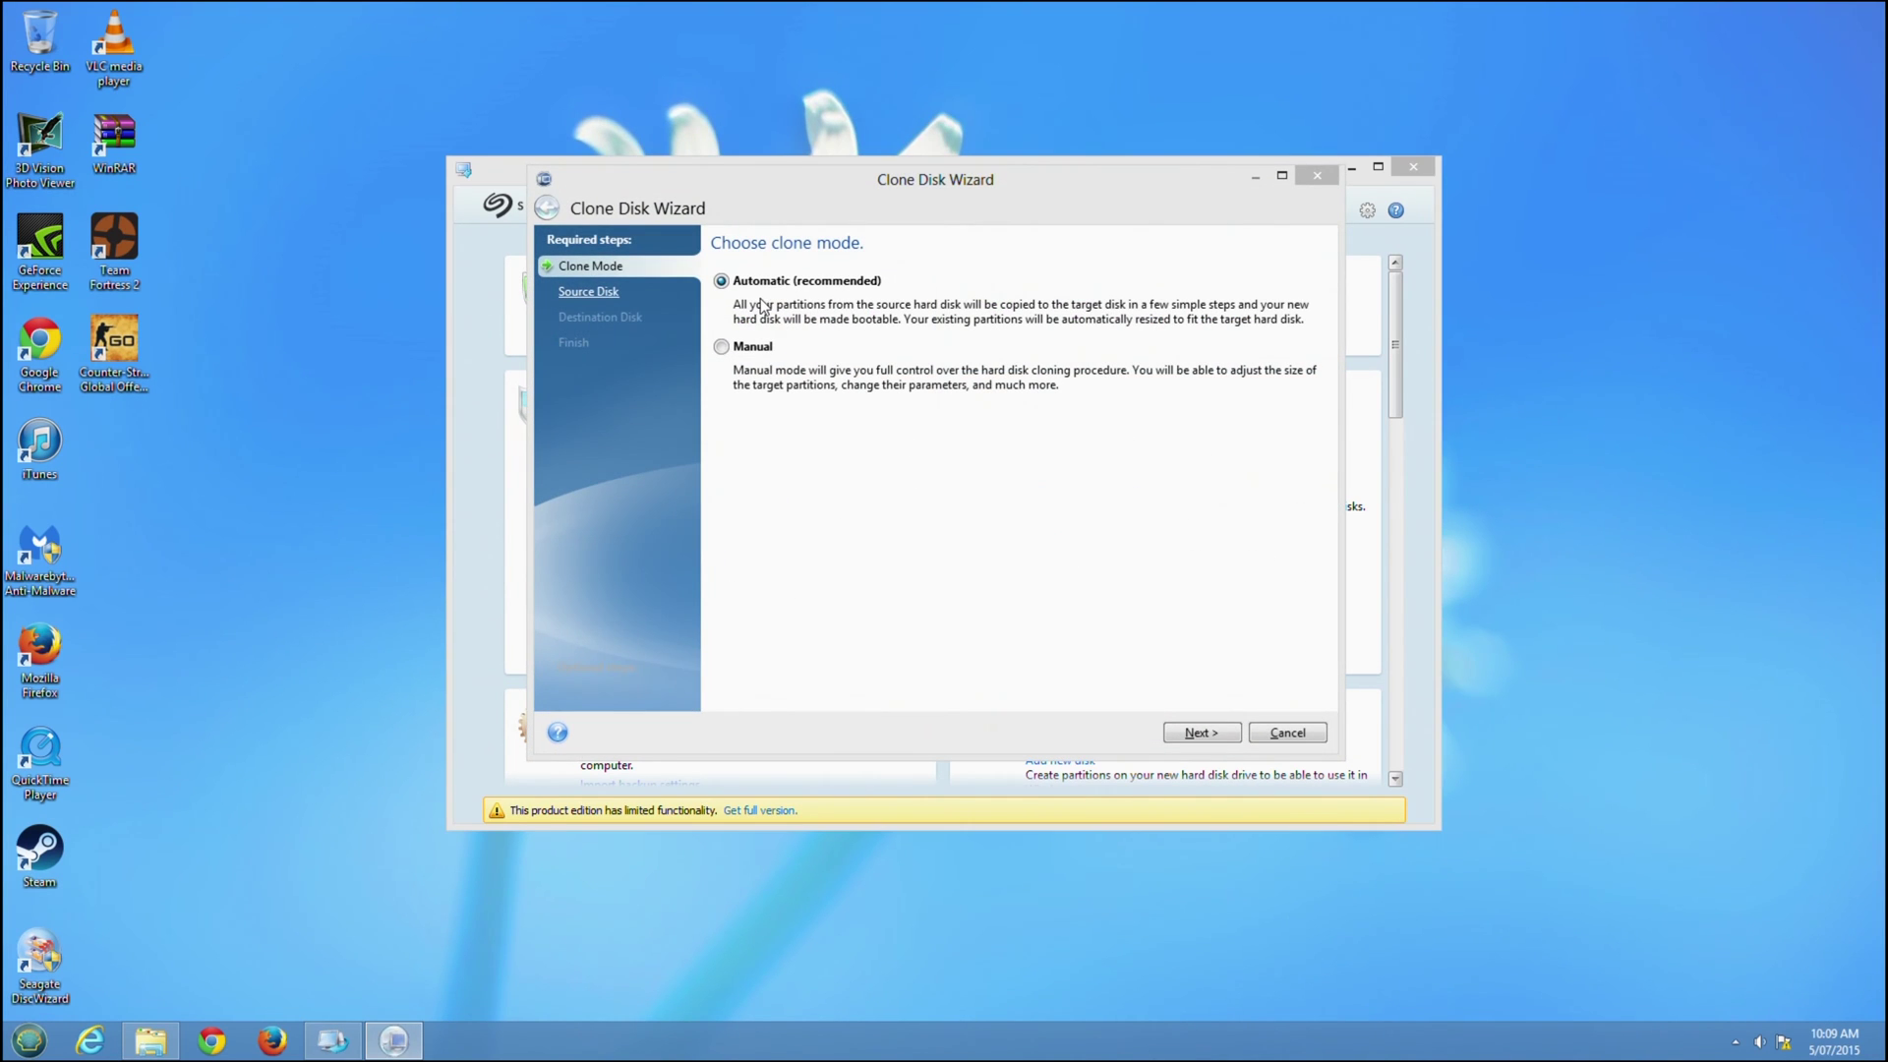
Keep Automatic clone mode and pick the 55.90 GB Disk 1 as the source.
click(1197, 731)
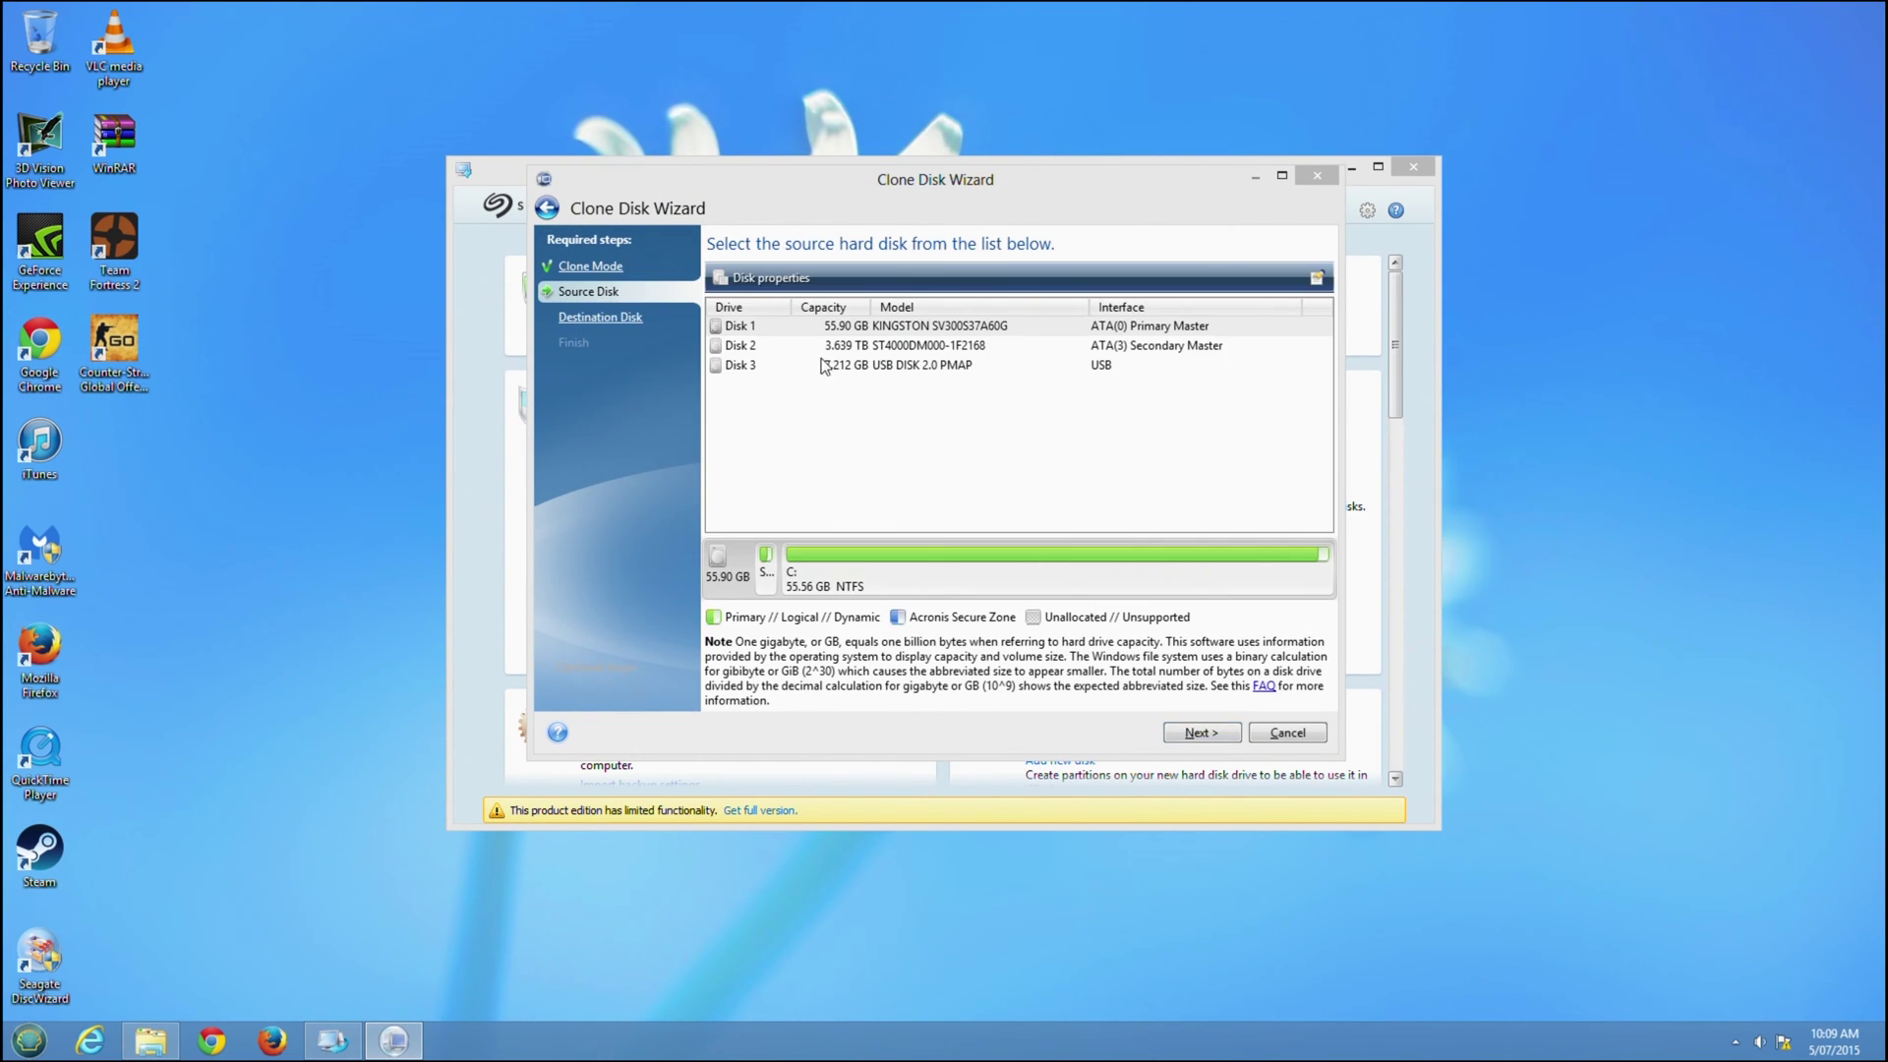
click(740, 330)
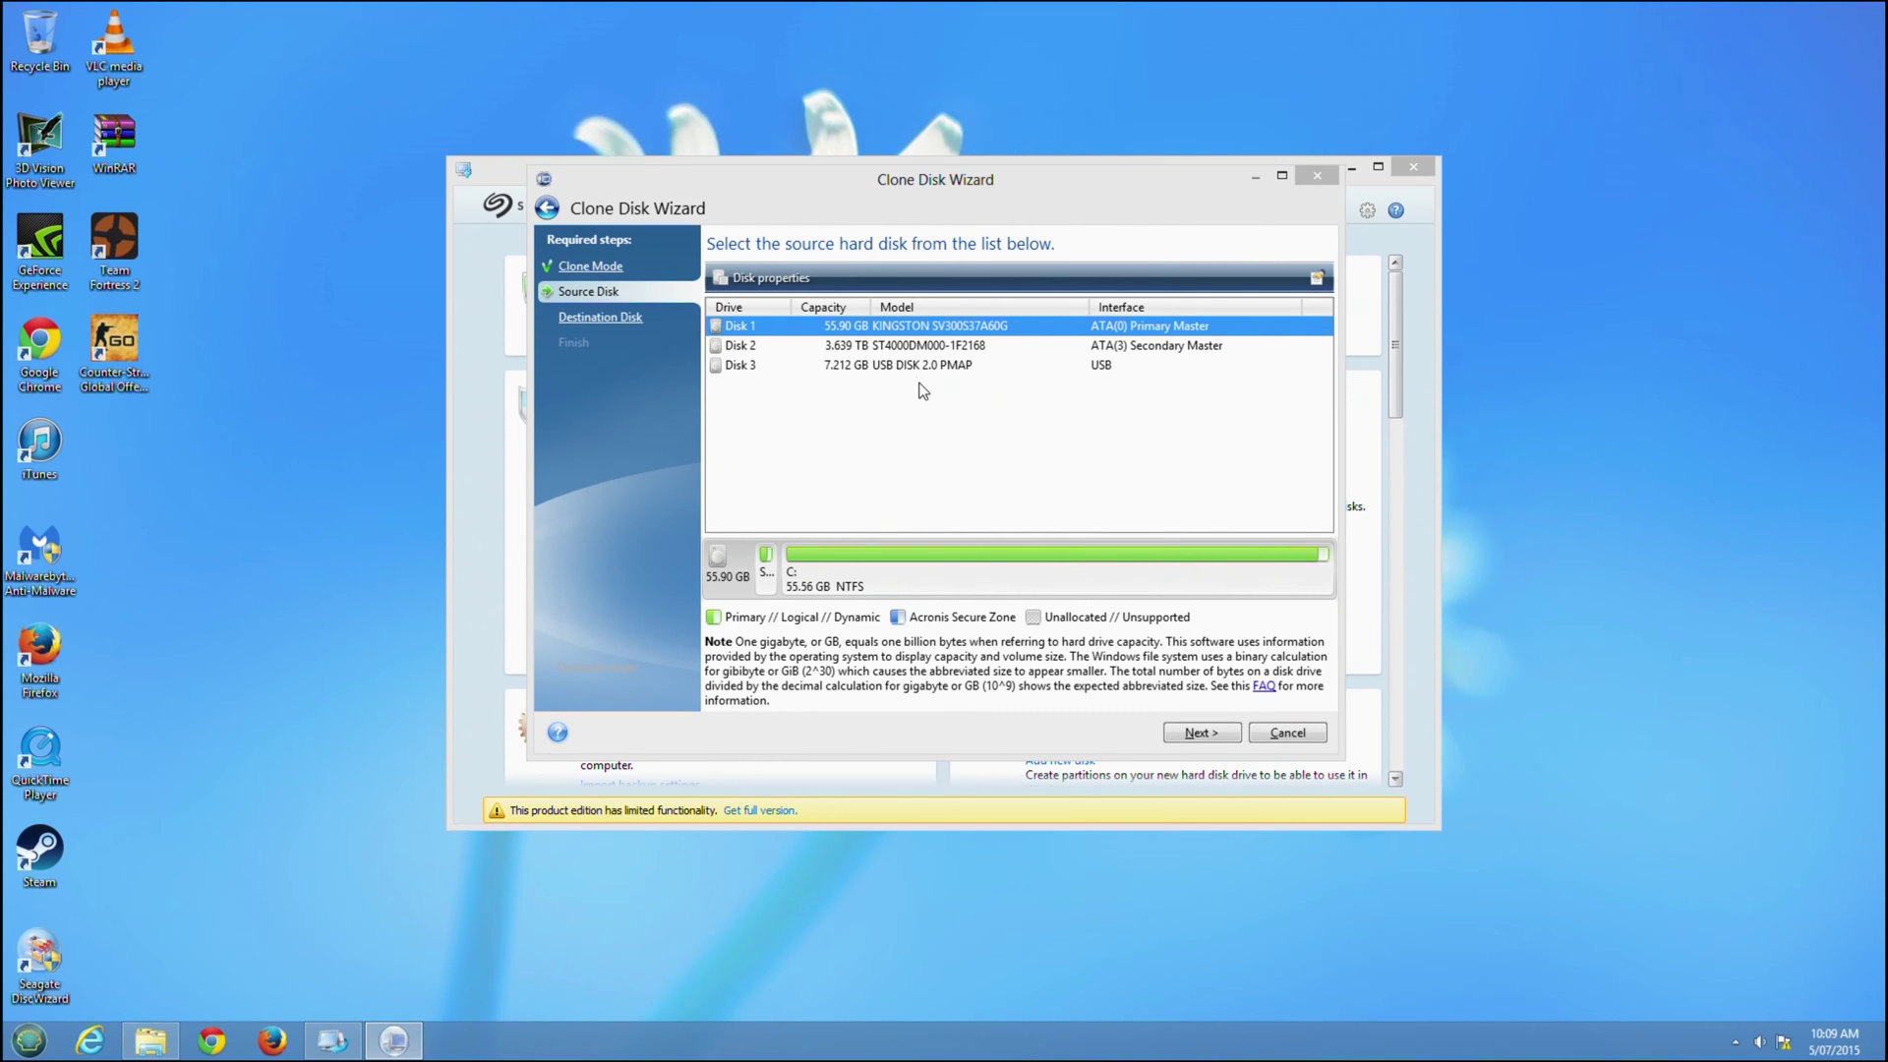
click(1195, 731)
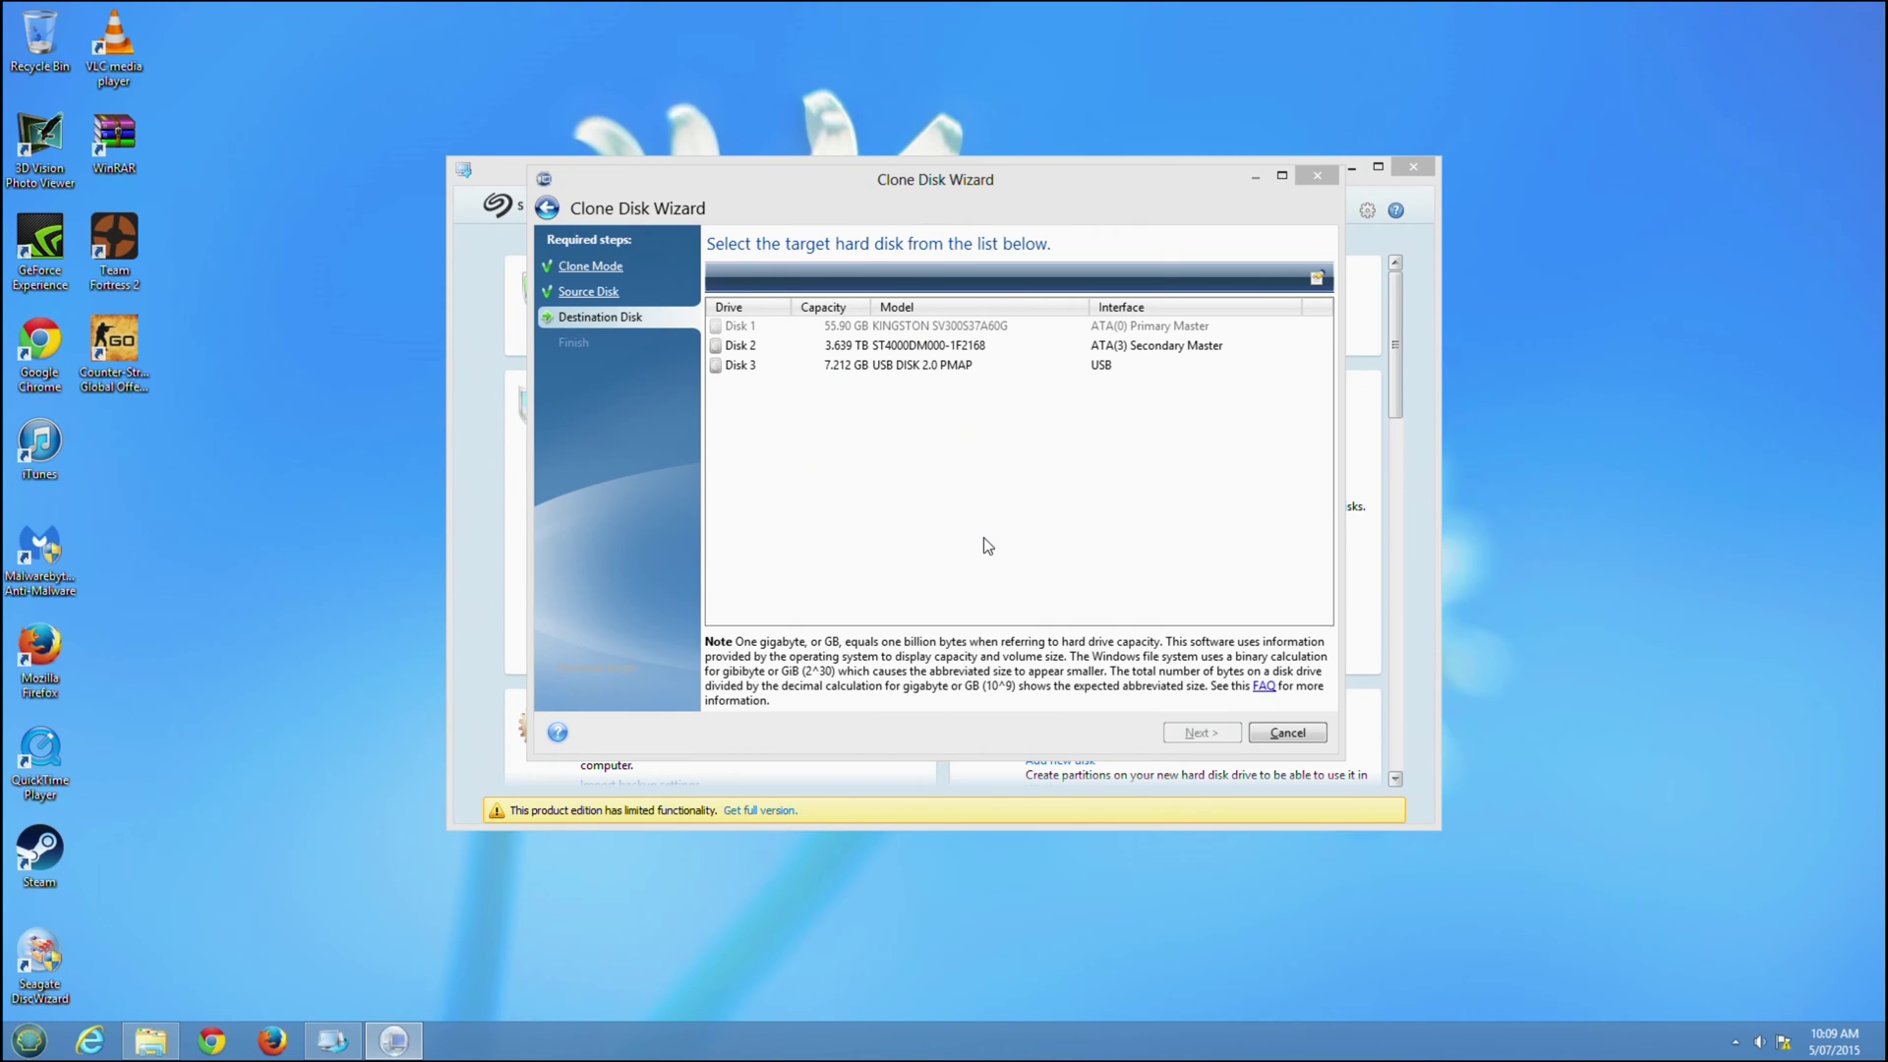
Target the 3.639 TB Disk 2, approve erasing its volumes, proceed and restart the computer.
click(730, 350)
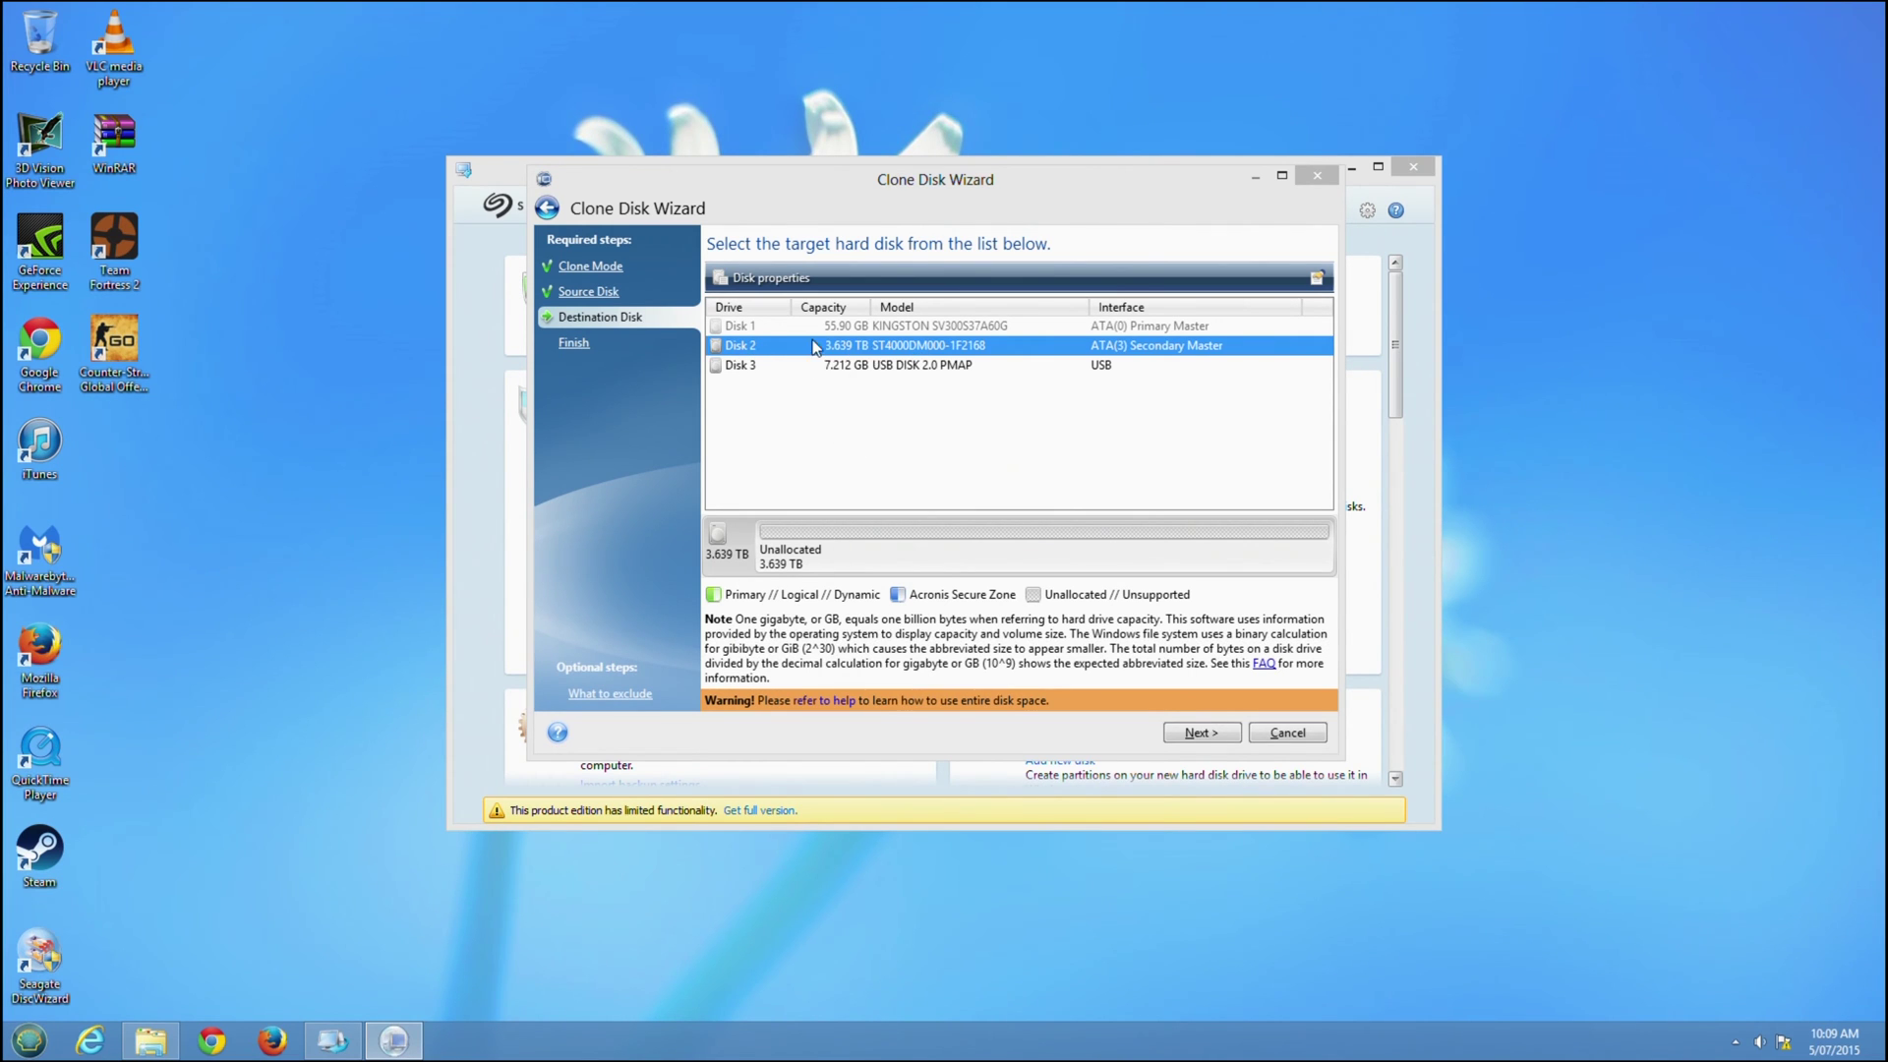
click(1212, 733)
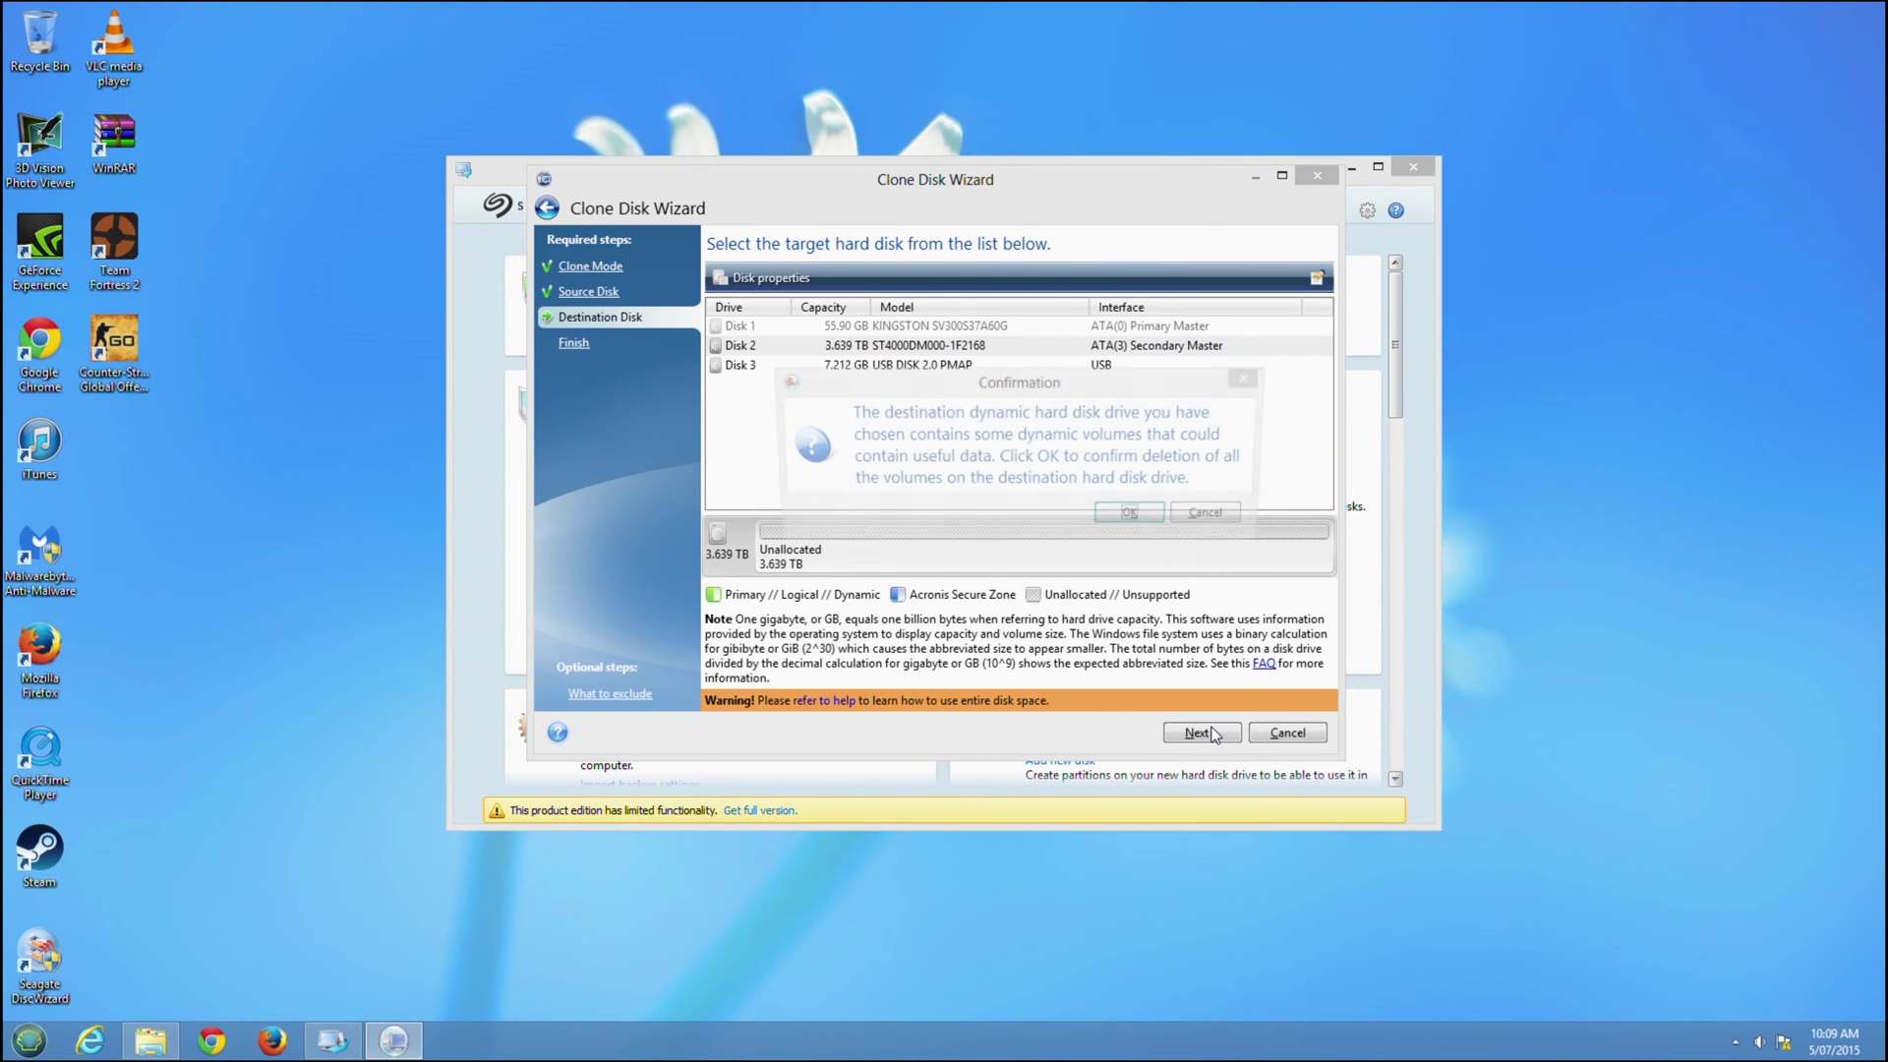
click(1131, 518)
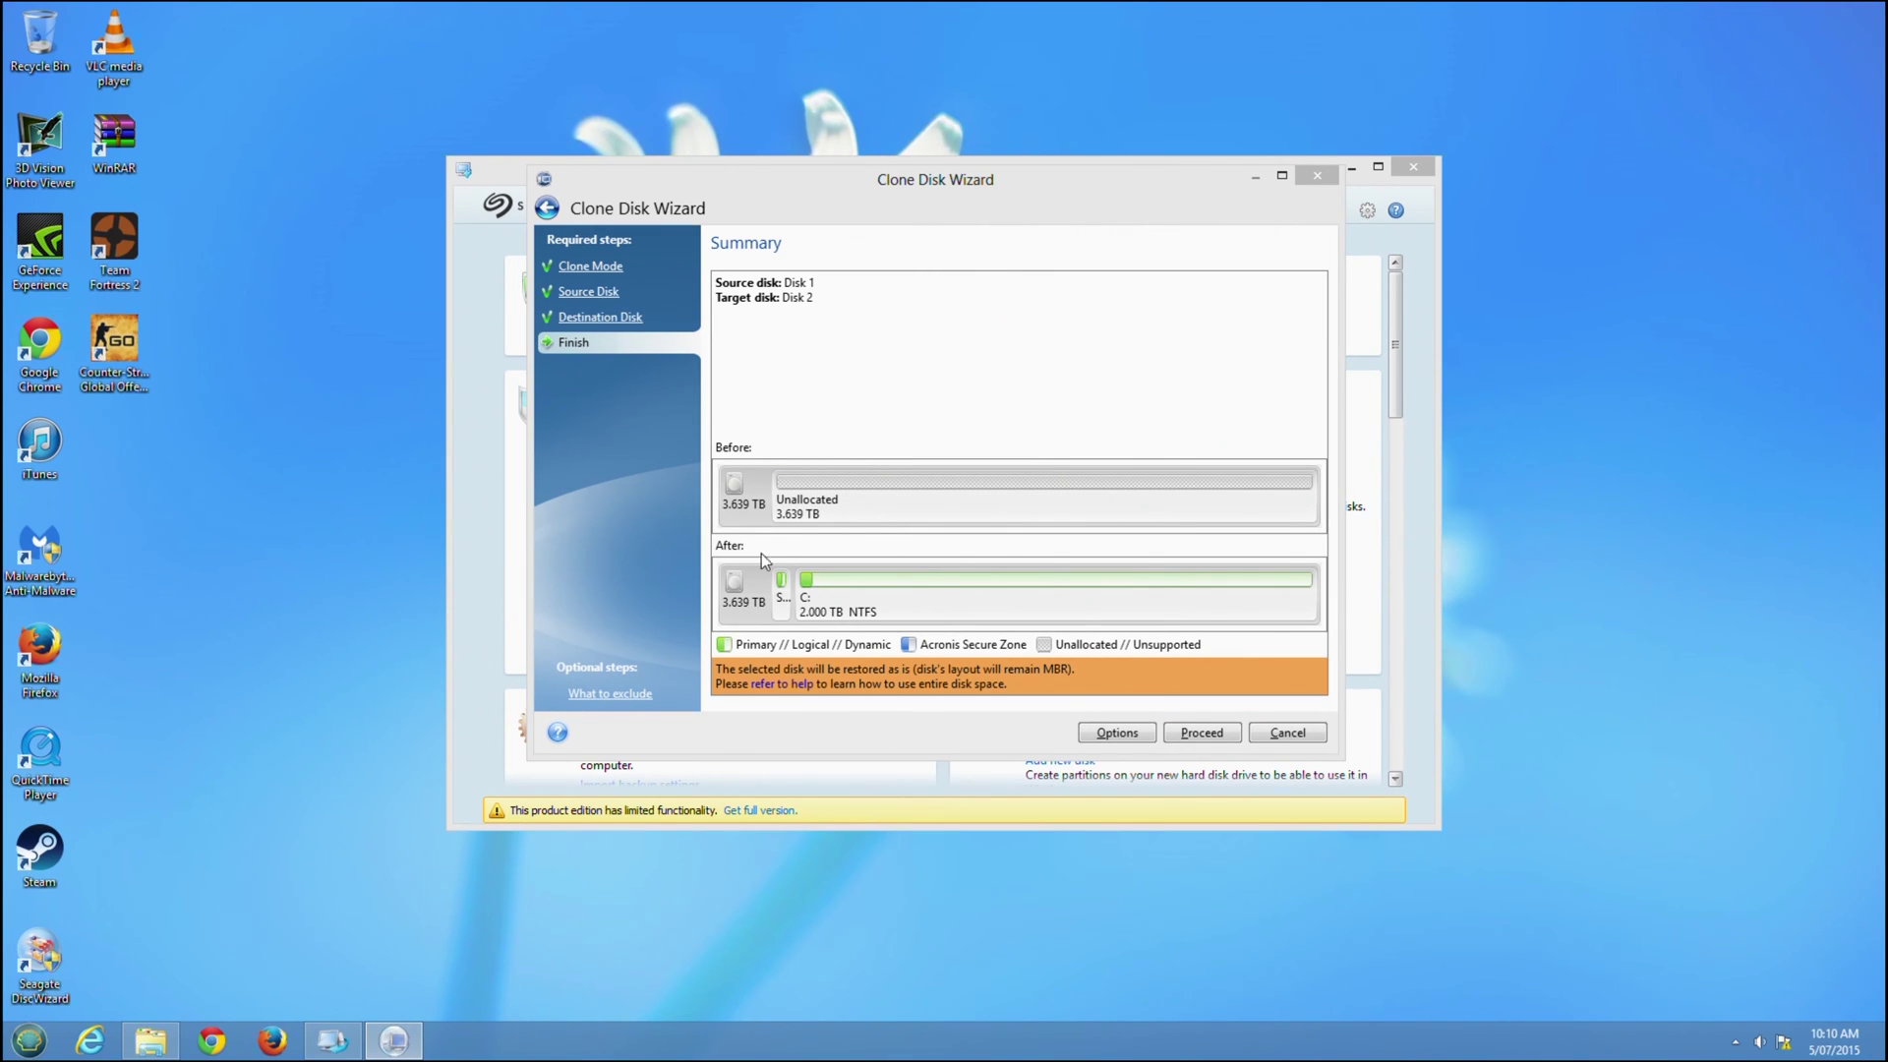
click(1208, 736)
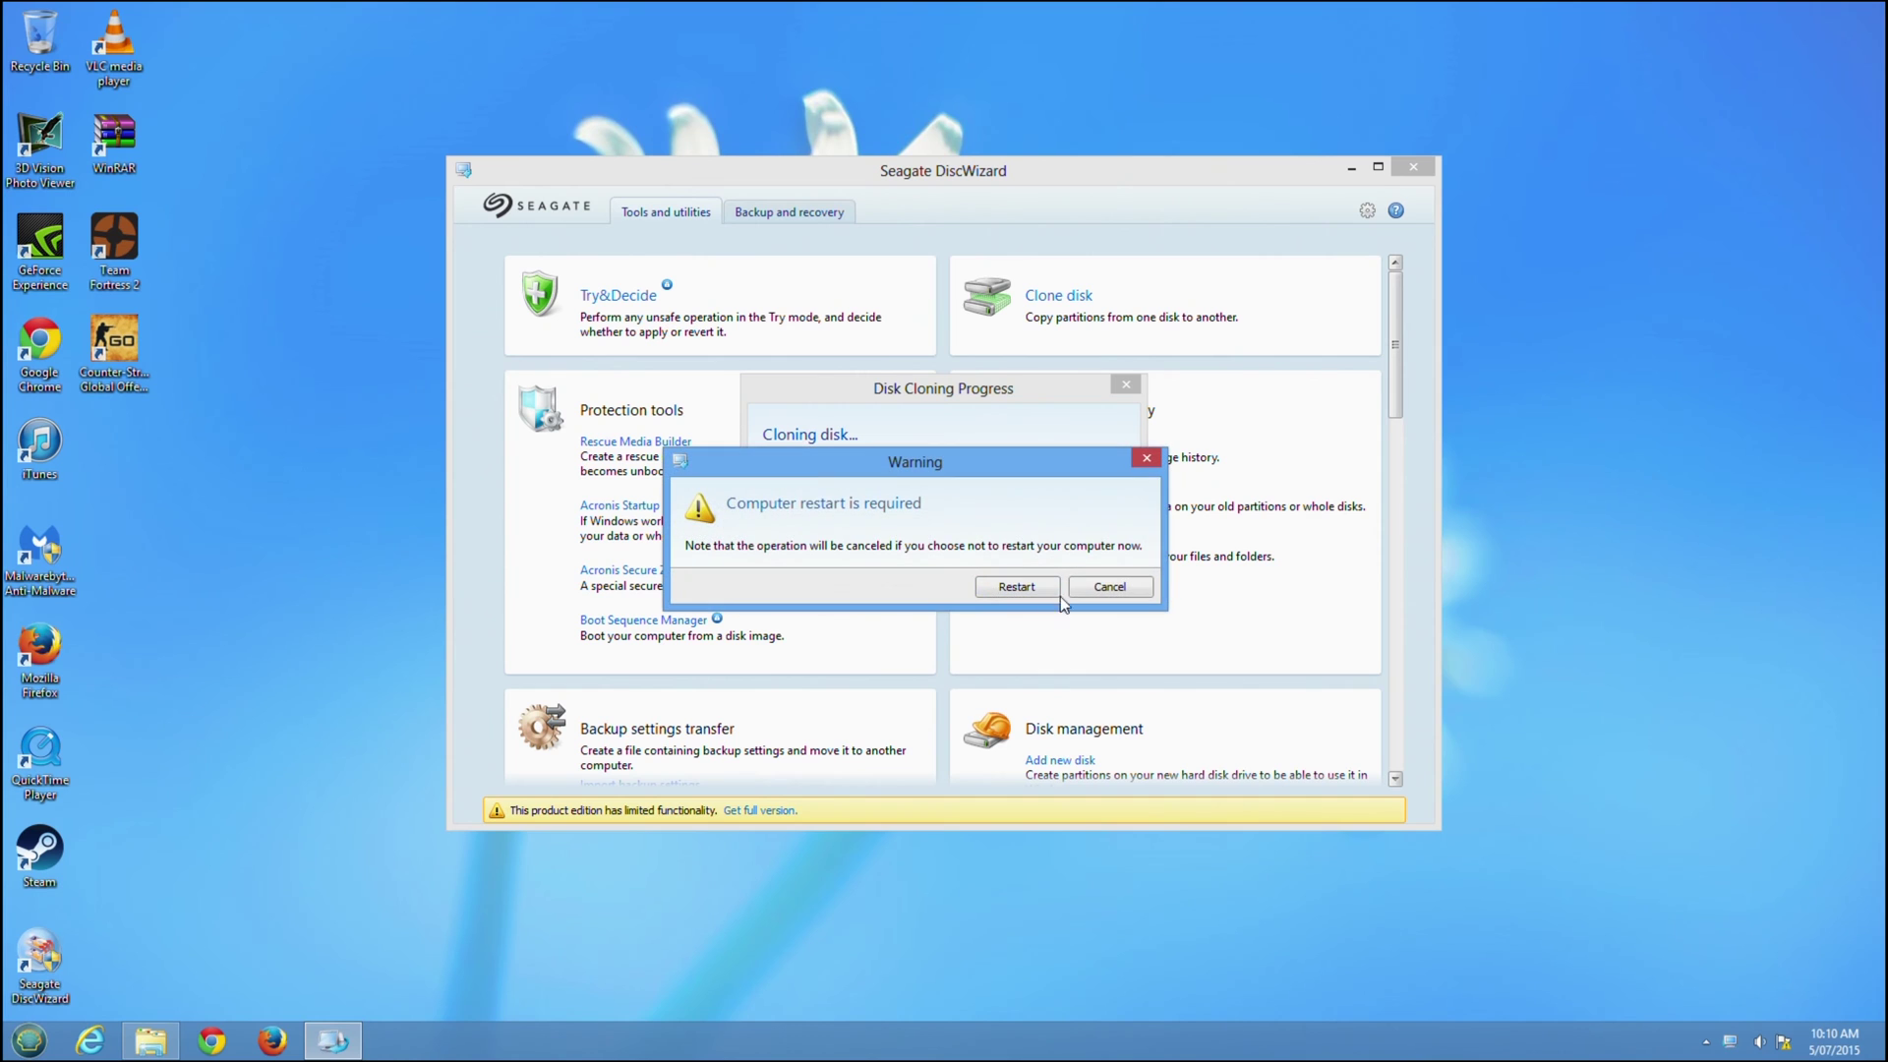
click(1009, 588)
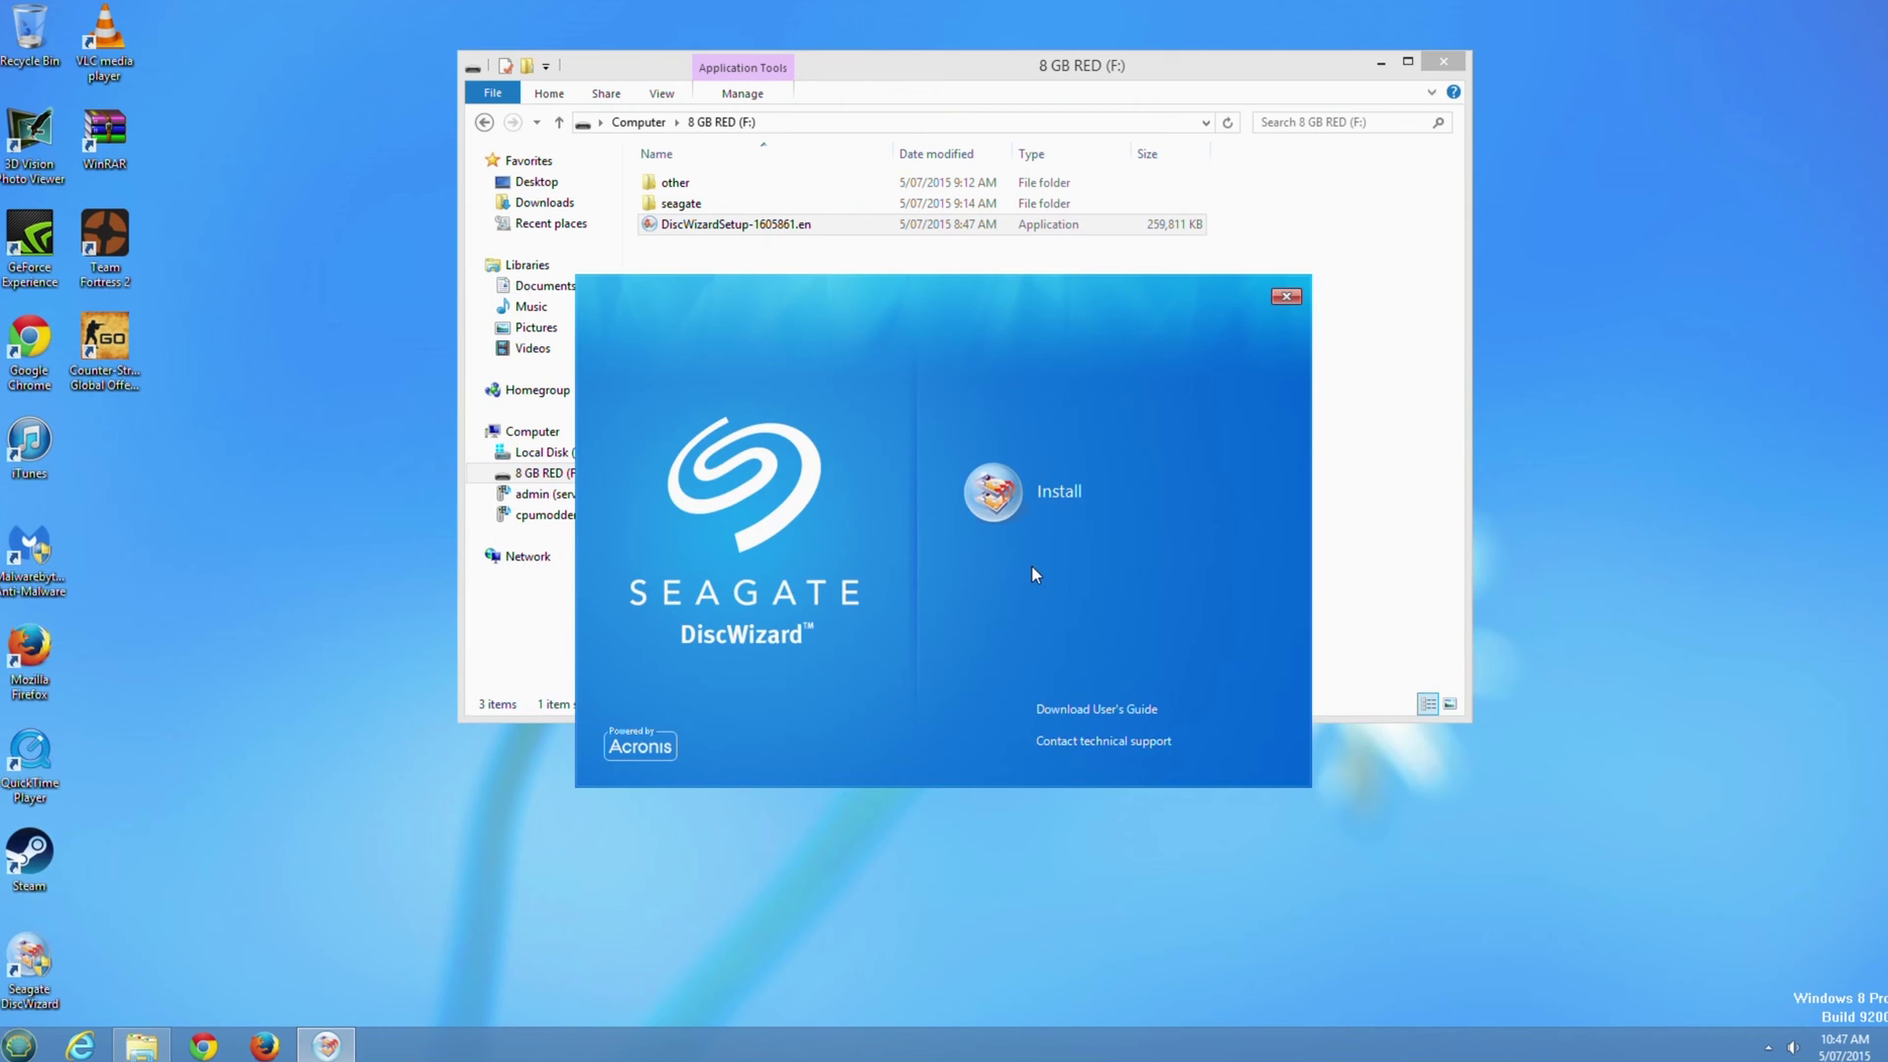
Install Seagate DiscWizard from the 8 GB RED drive setup, accepting the licence, and launch it.
click(1001, 488)
click(704, 736)
click(1155, 785)
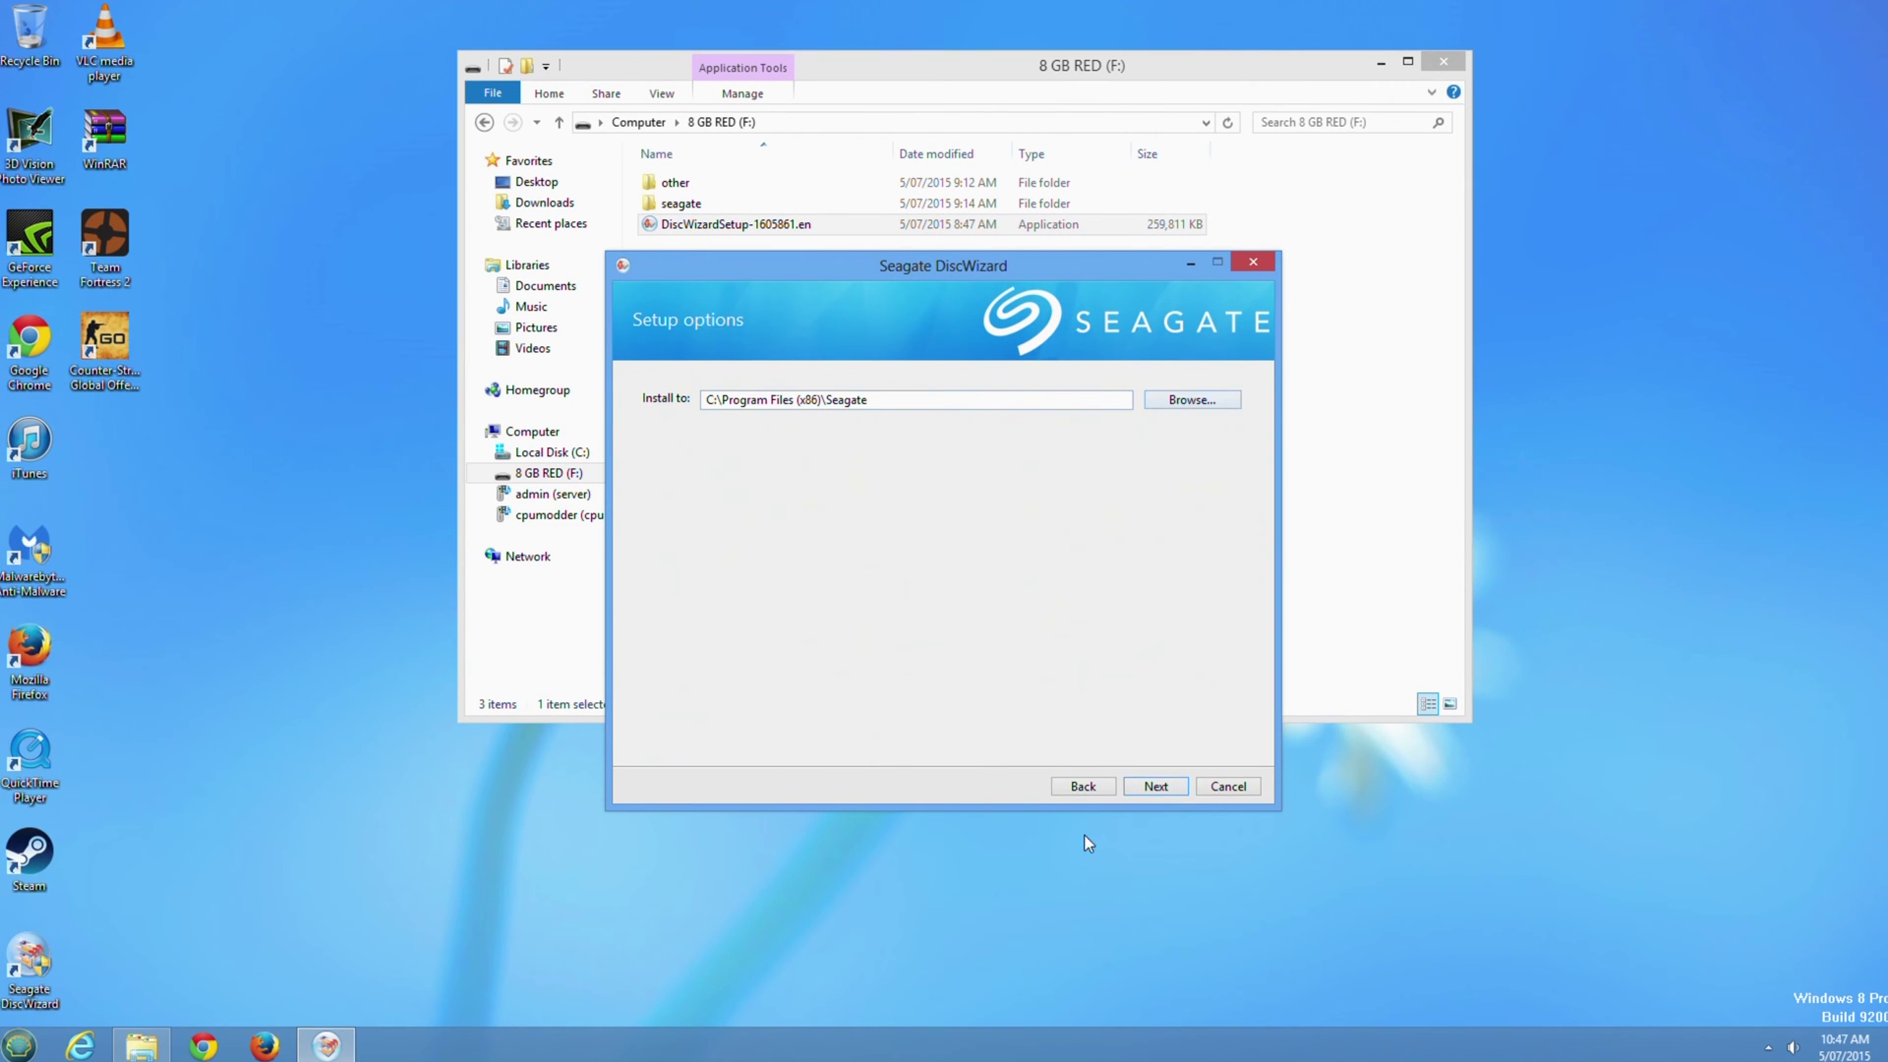
click(1154, 783)
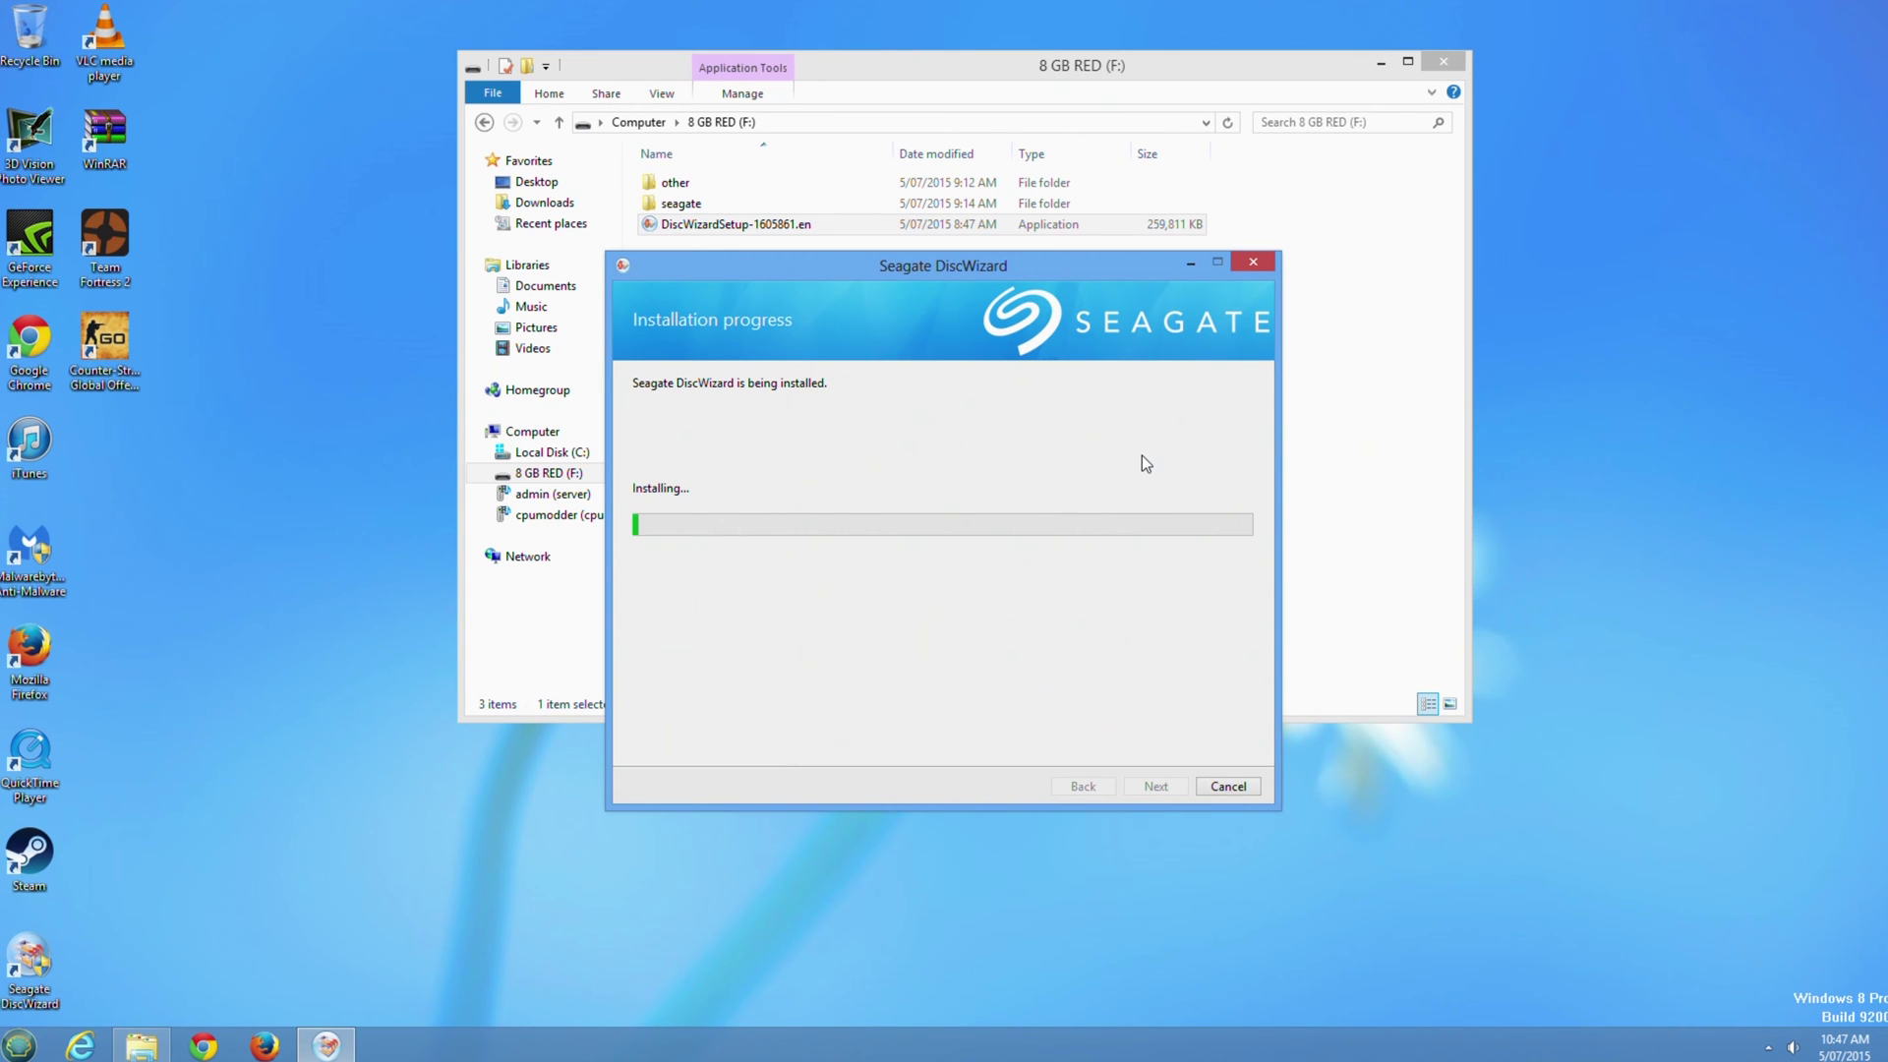
drag(1061, 257, 1077, 276)
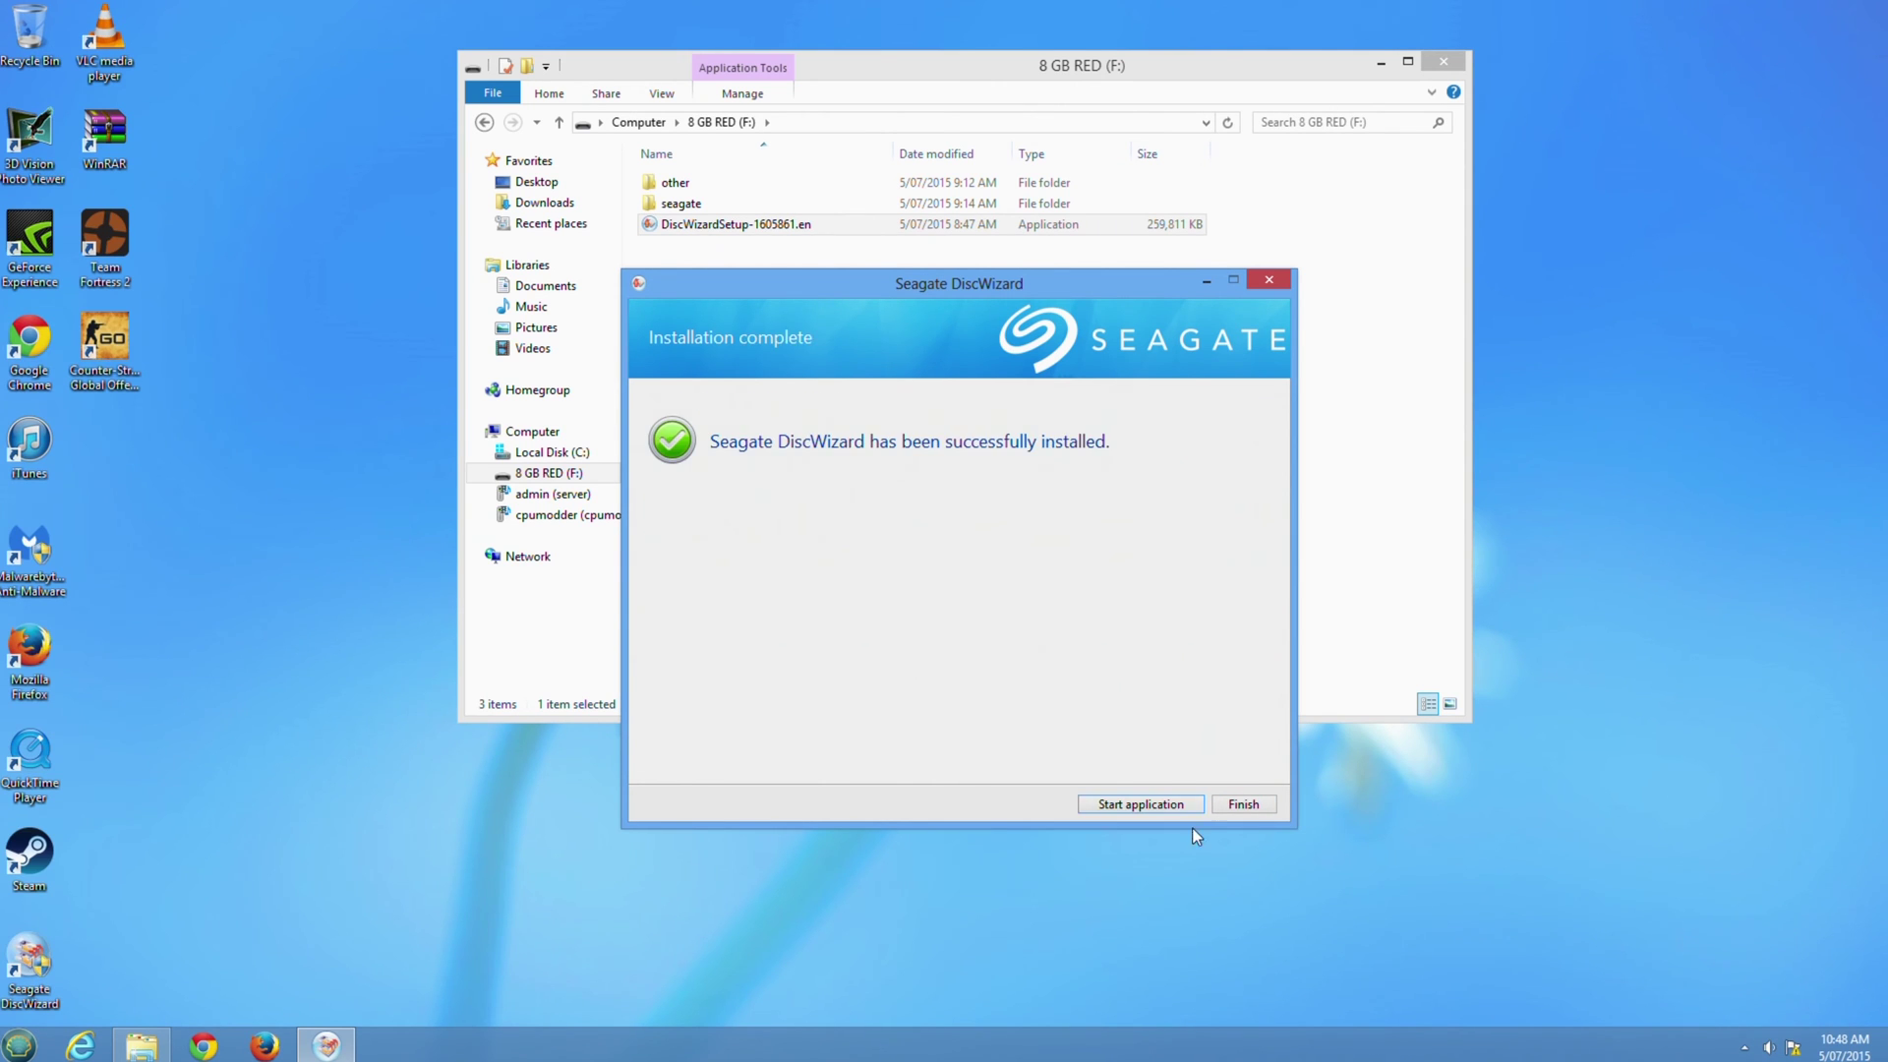
click(1180, 803)
click(1379, 63)
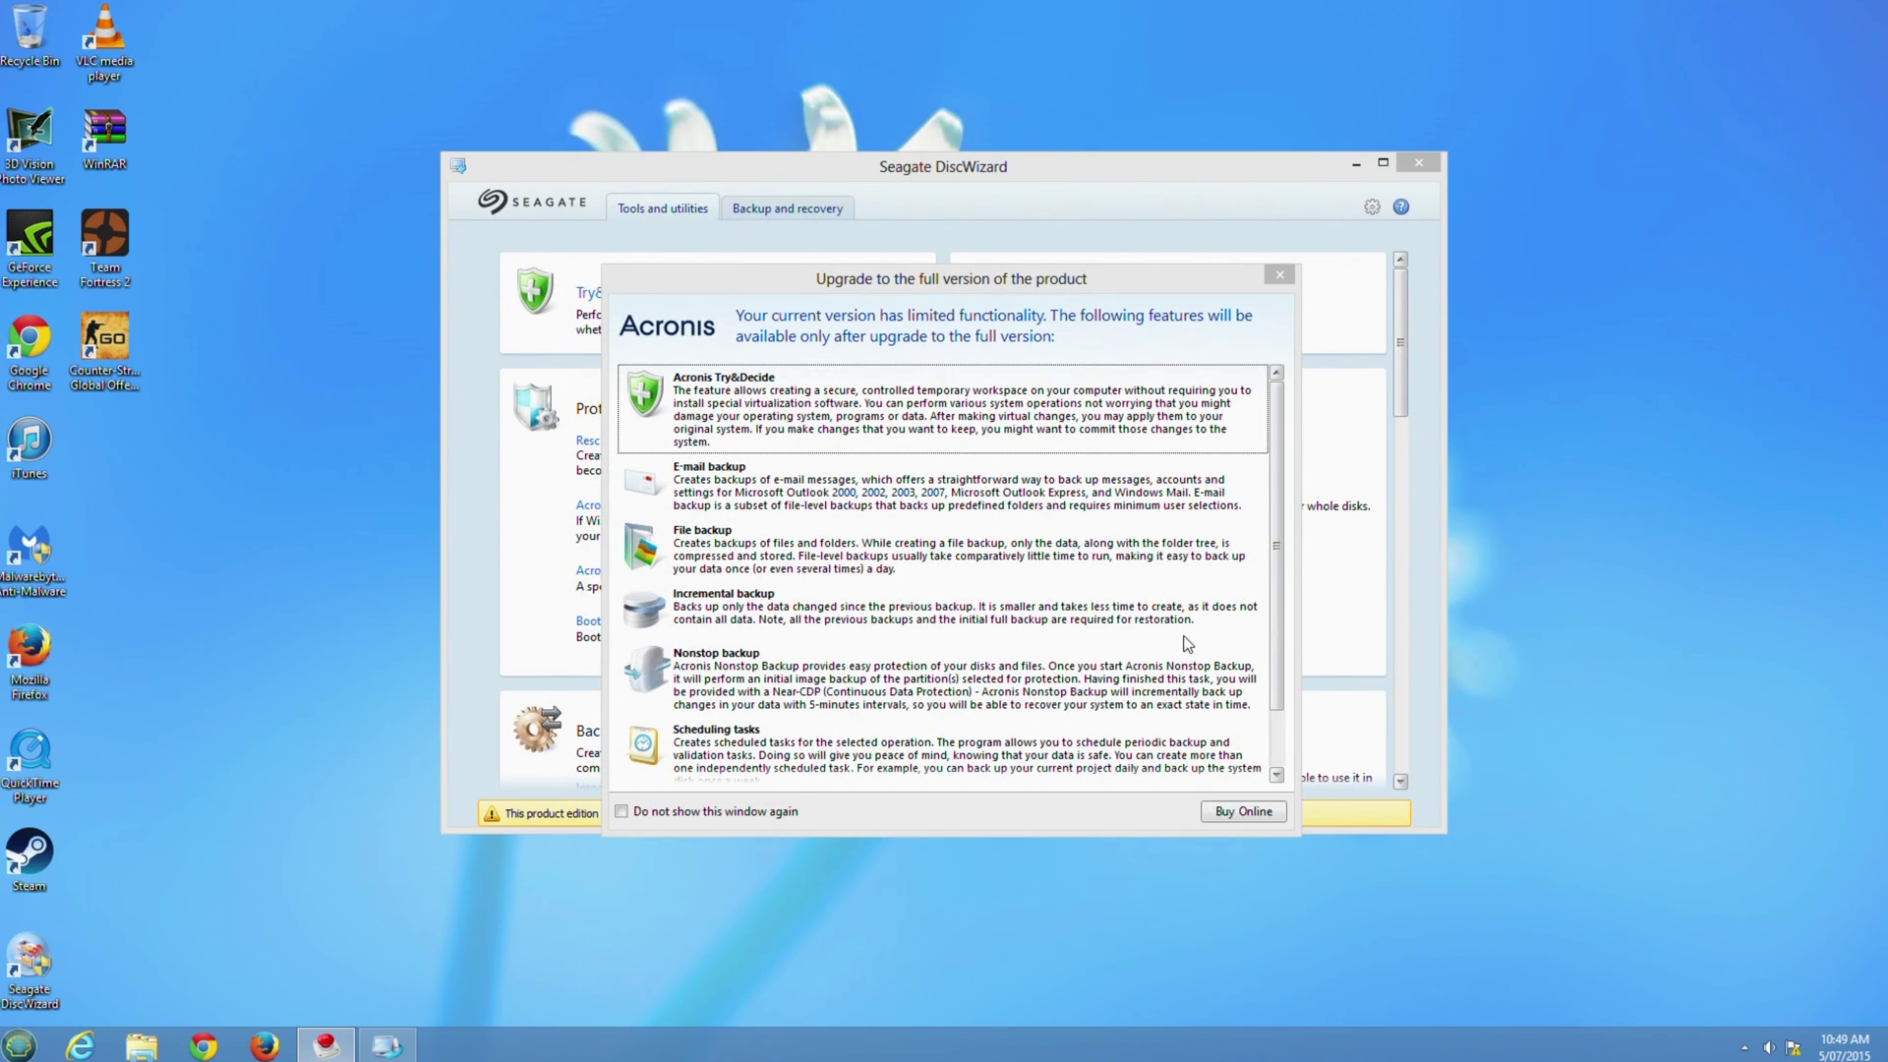
Close the upgrade offer and launch Seagate Extended Capacity Manager under Disk management.
click(1276, 275)
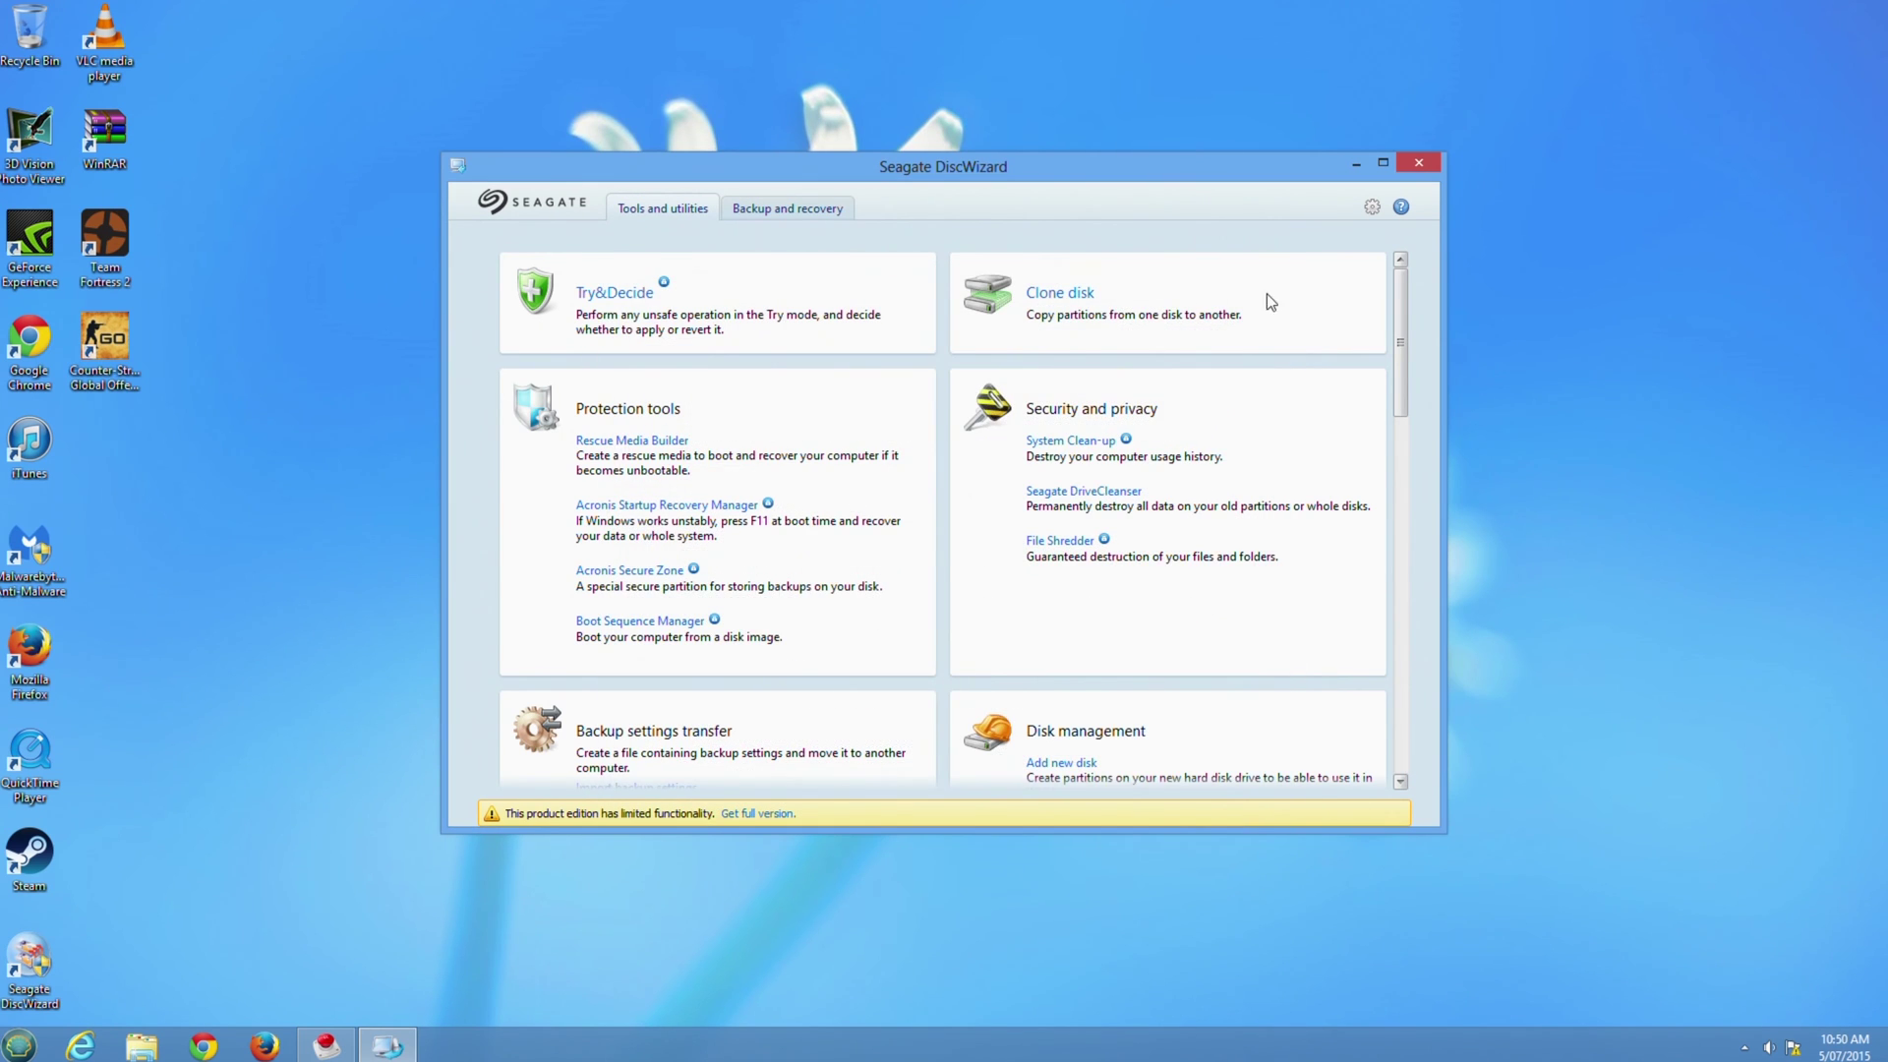
scroll(1152, 539, down, 5)
click(1058, 559)
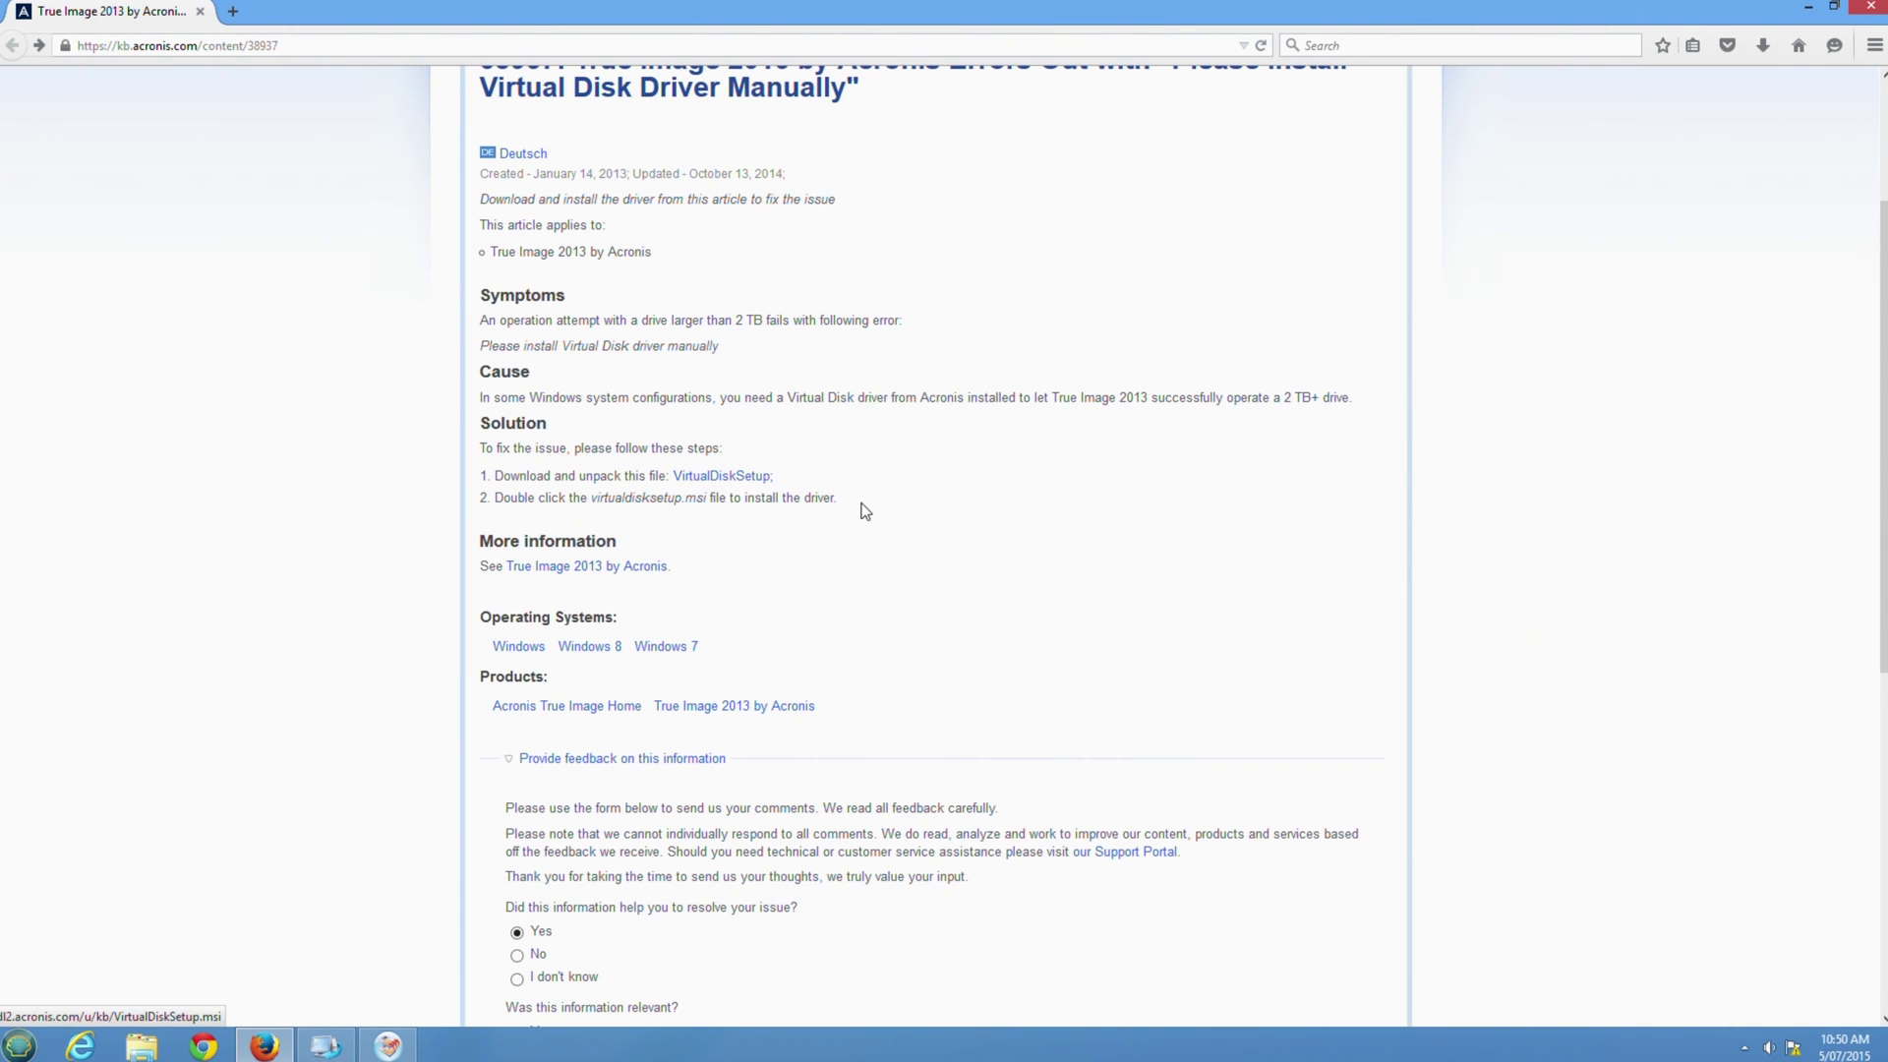
Save VirtualDiskSetup from the Acronis article and open it from Firefox's downloads list.
click(1016, 502)
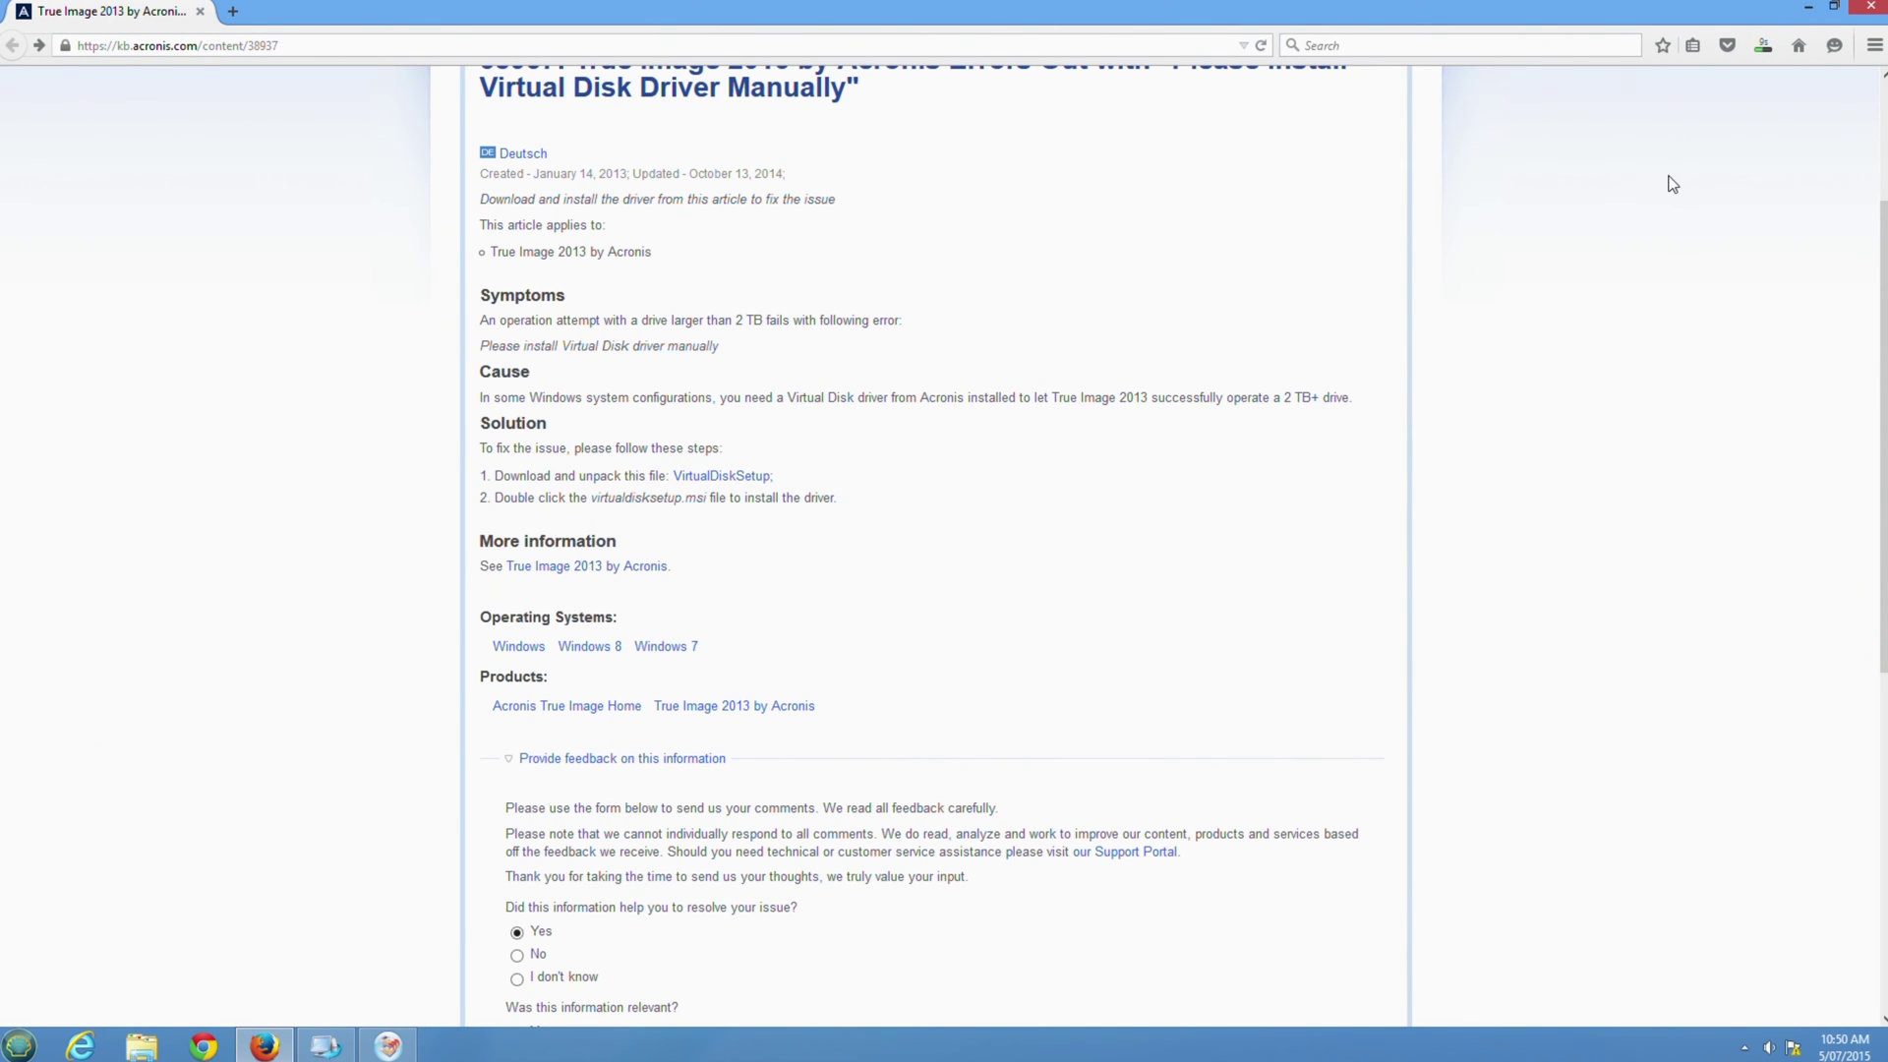
scroll(1672, 177, up, 4)
click(1762, 47)
click(1595, 105)
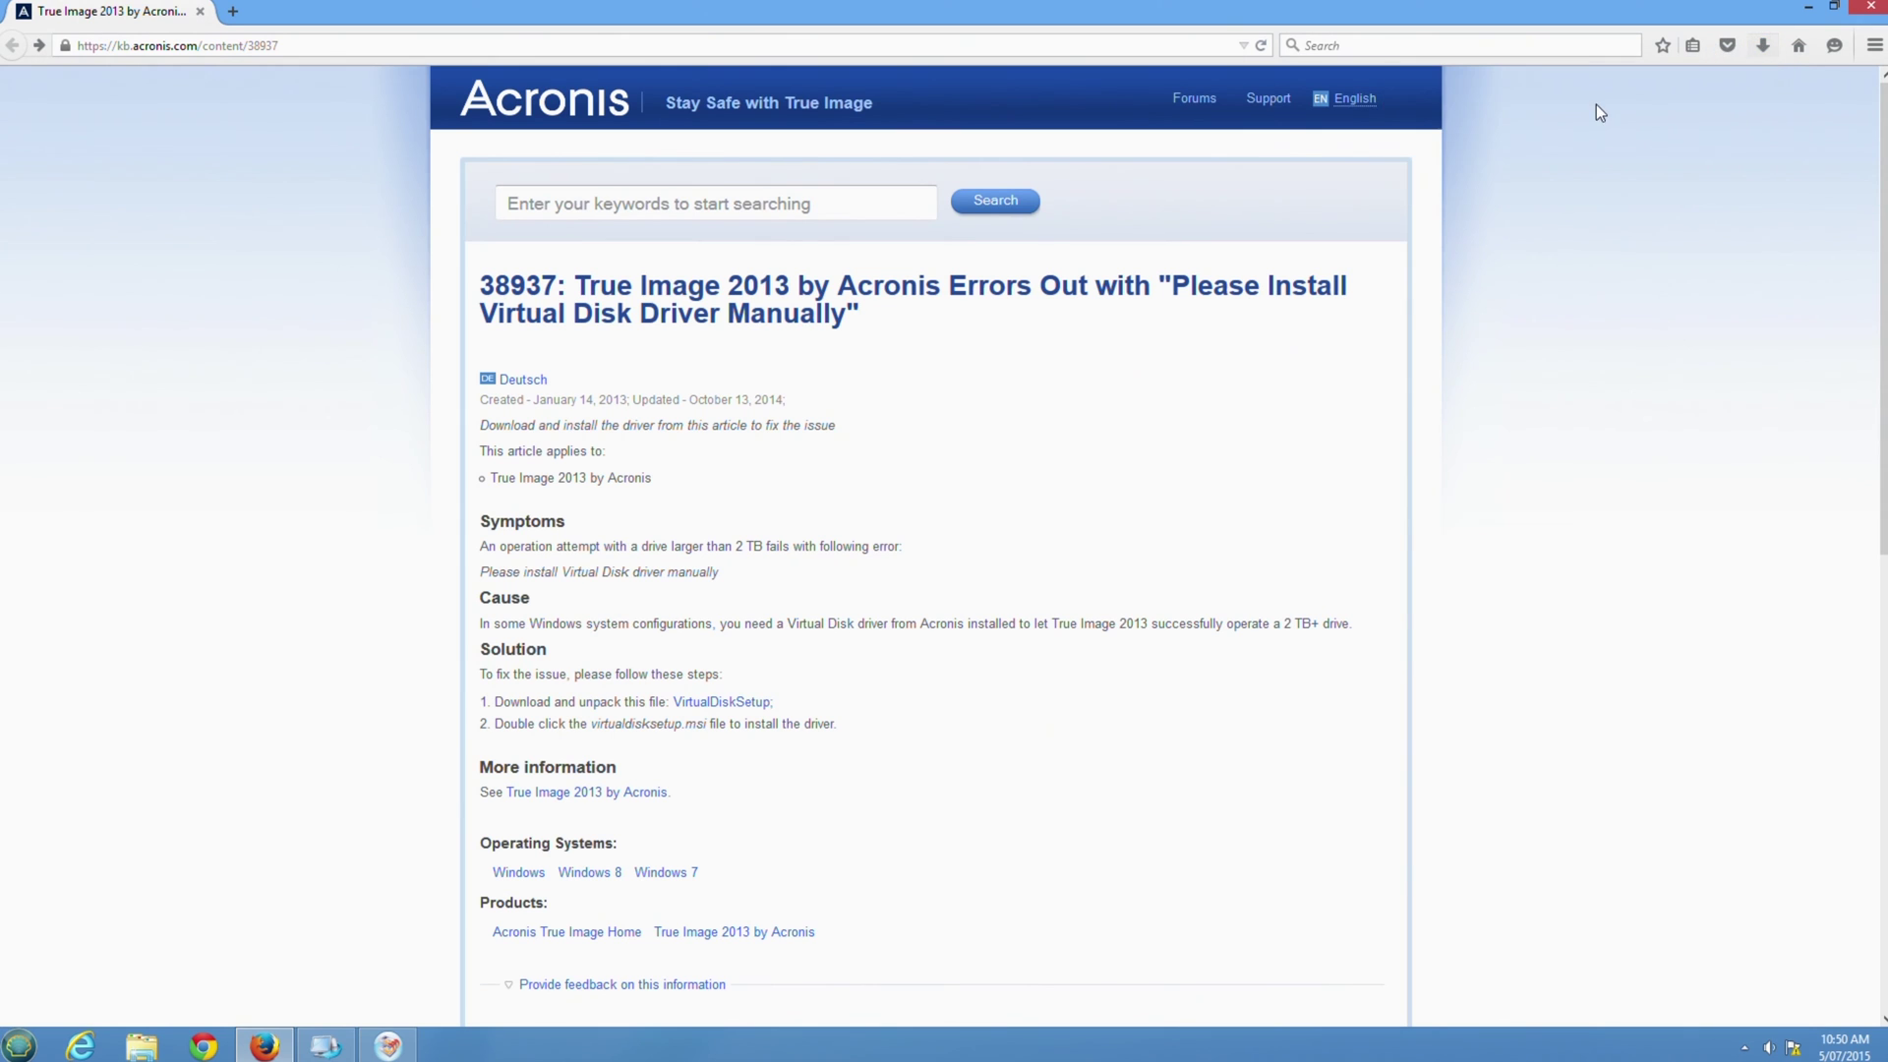
click(1807, 7)
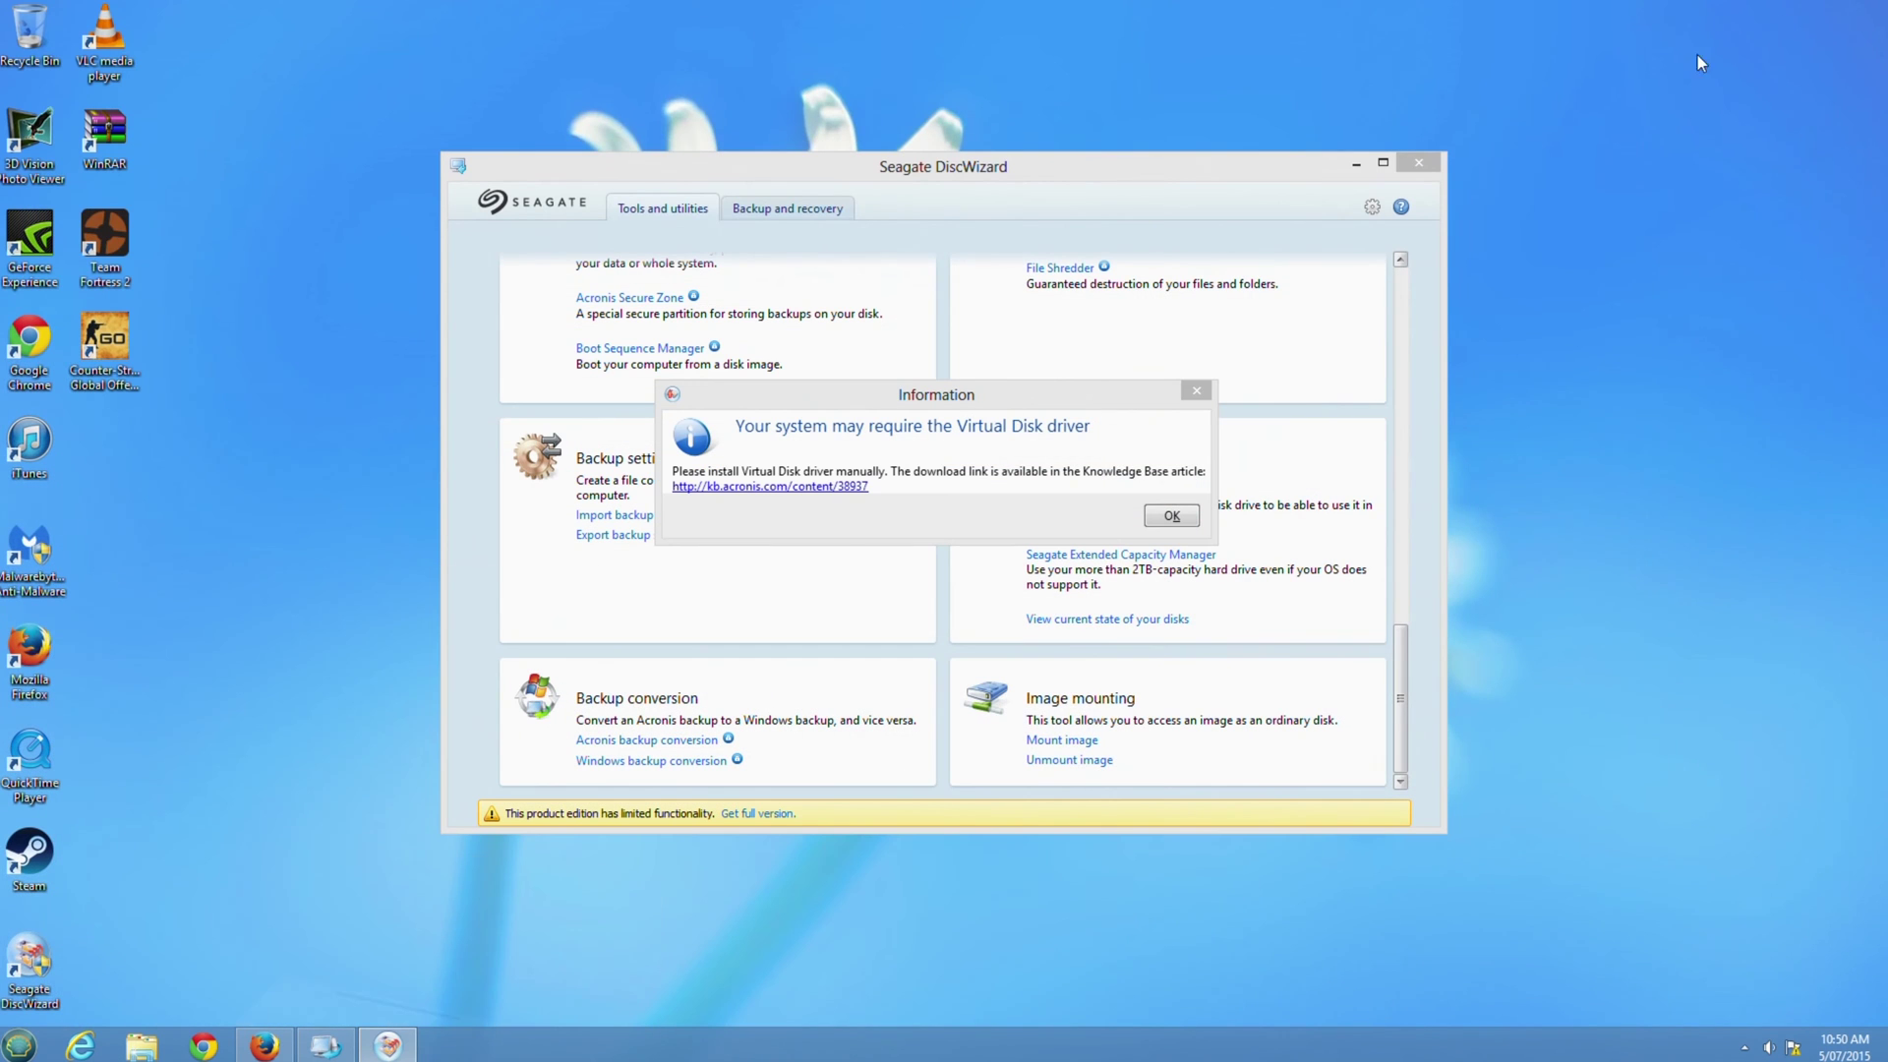
Acknowledge the driver notice, install the Virtual Disk Driver accepting its licence, then open File Explorer.
click(1170, 518)
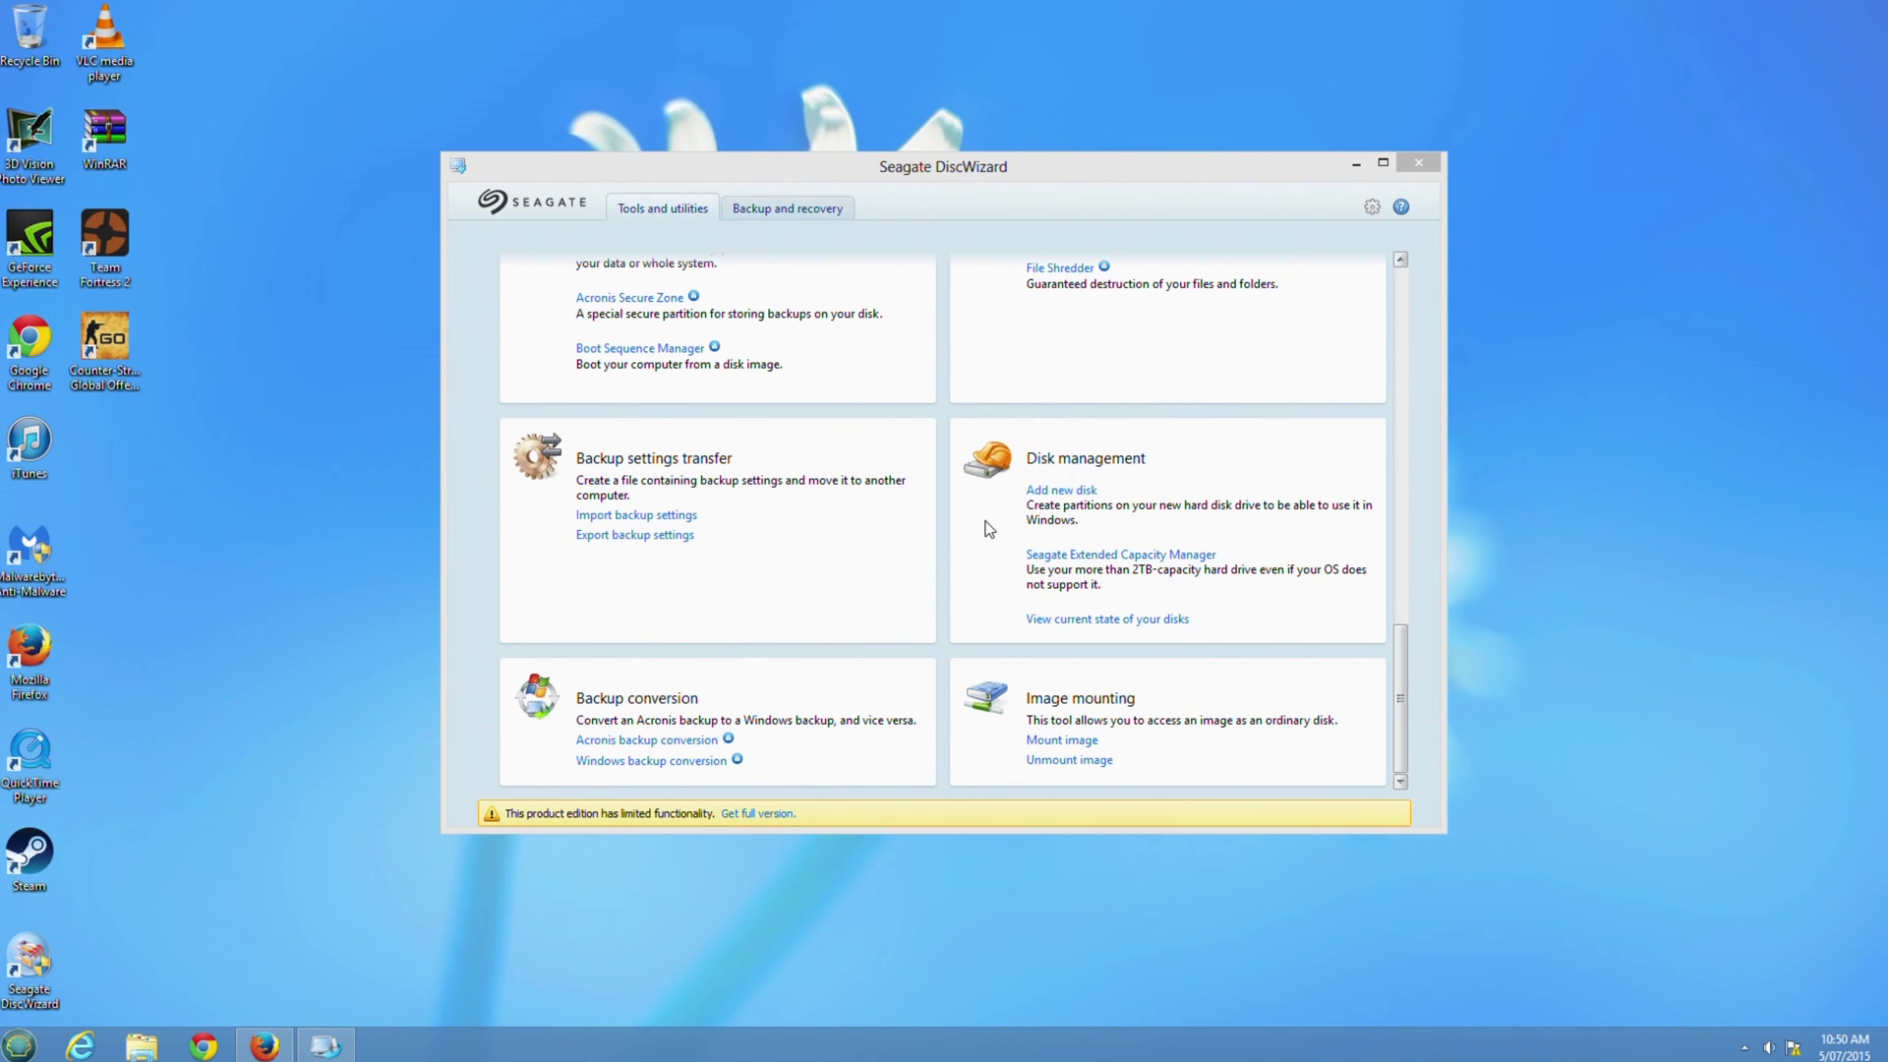
click(1028, 687)
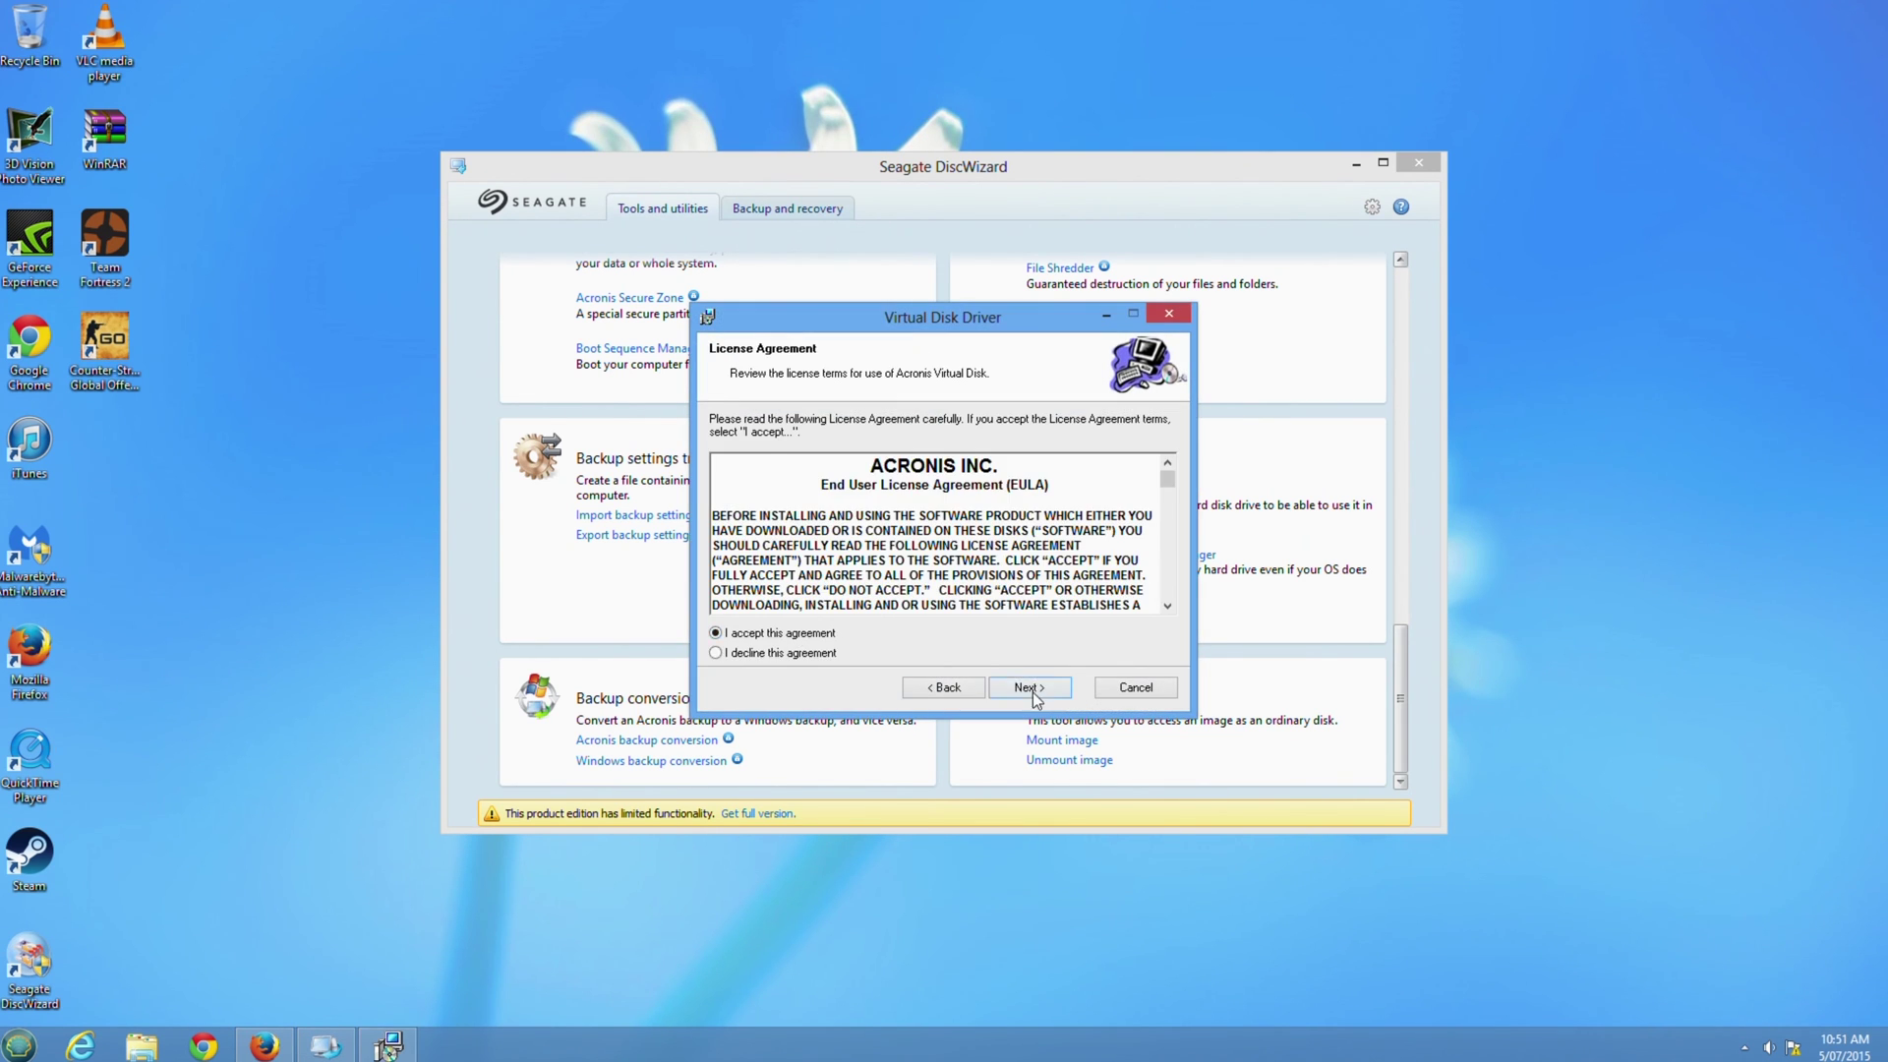
click(1037, 687)
click(1042, 686)
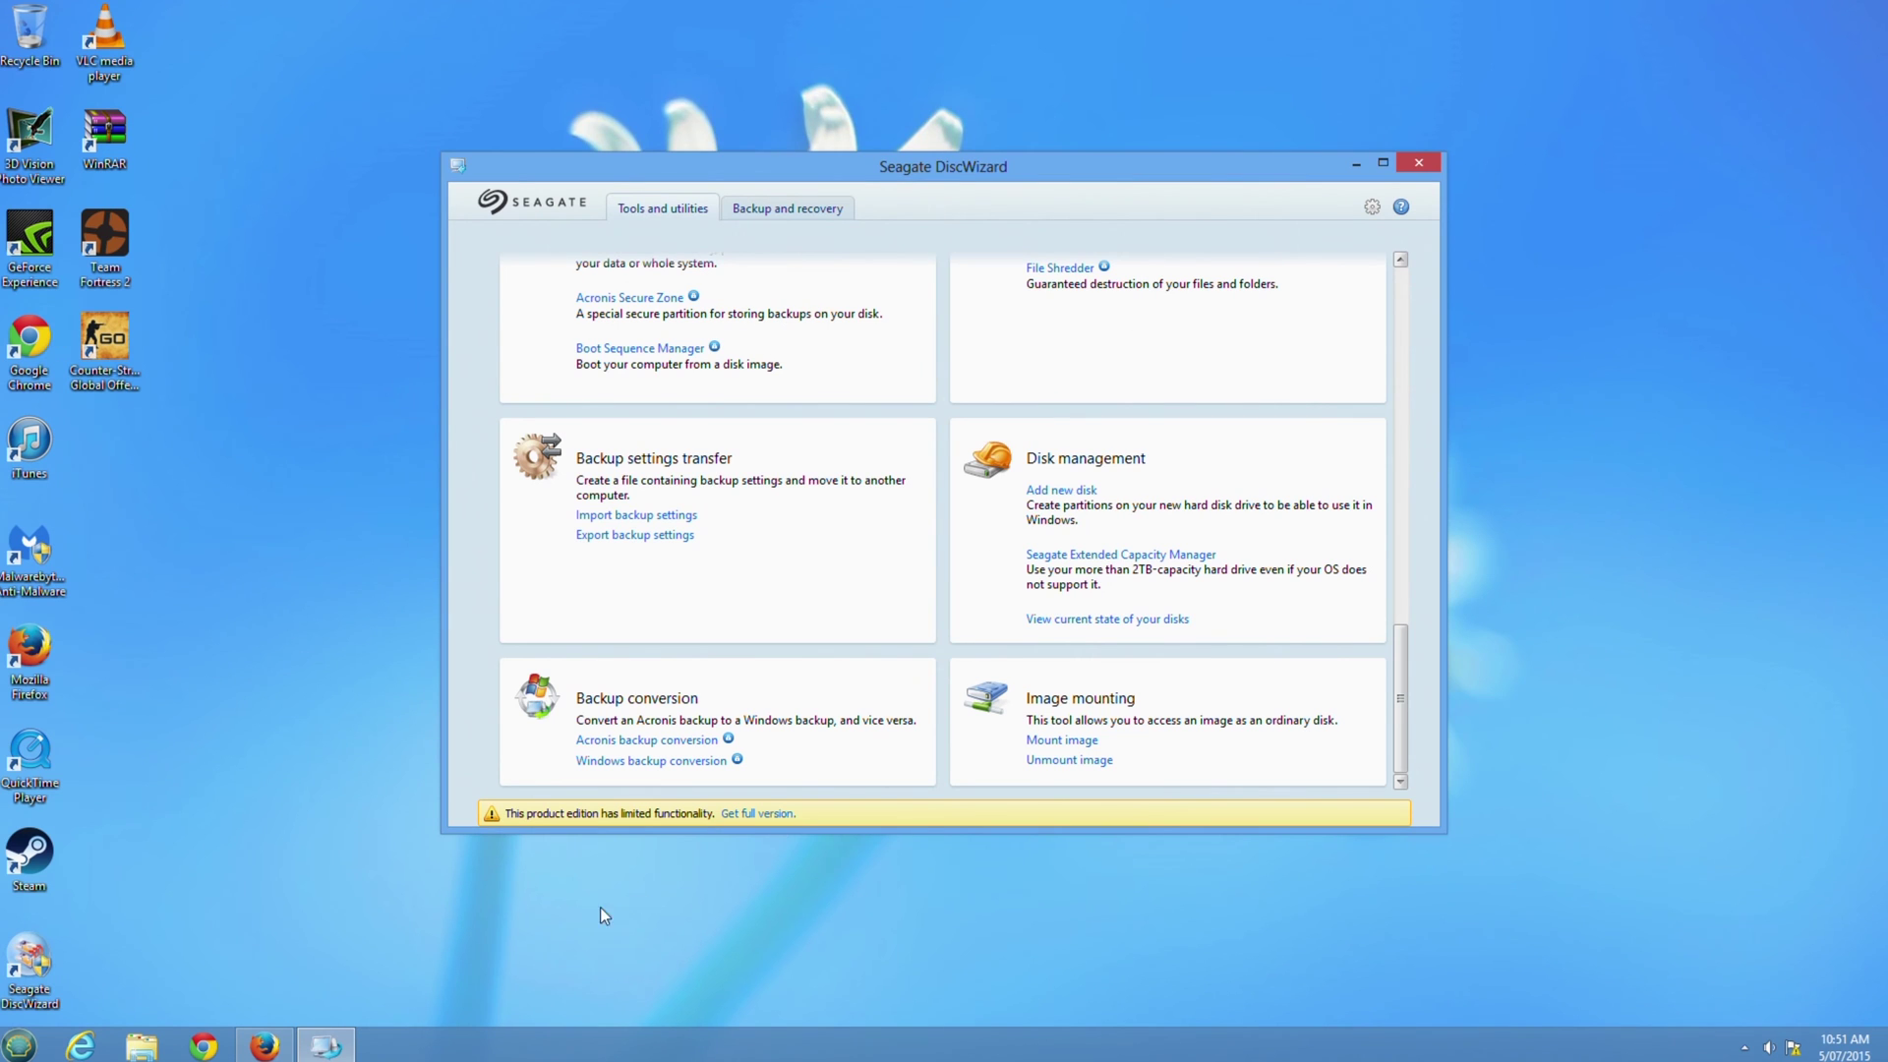
click(142, 1046)
Open Disk Management via Computer > Manage and initialize the 1677.89 GB Disk 2 as GPT.
click(535, 438)
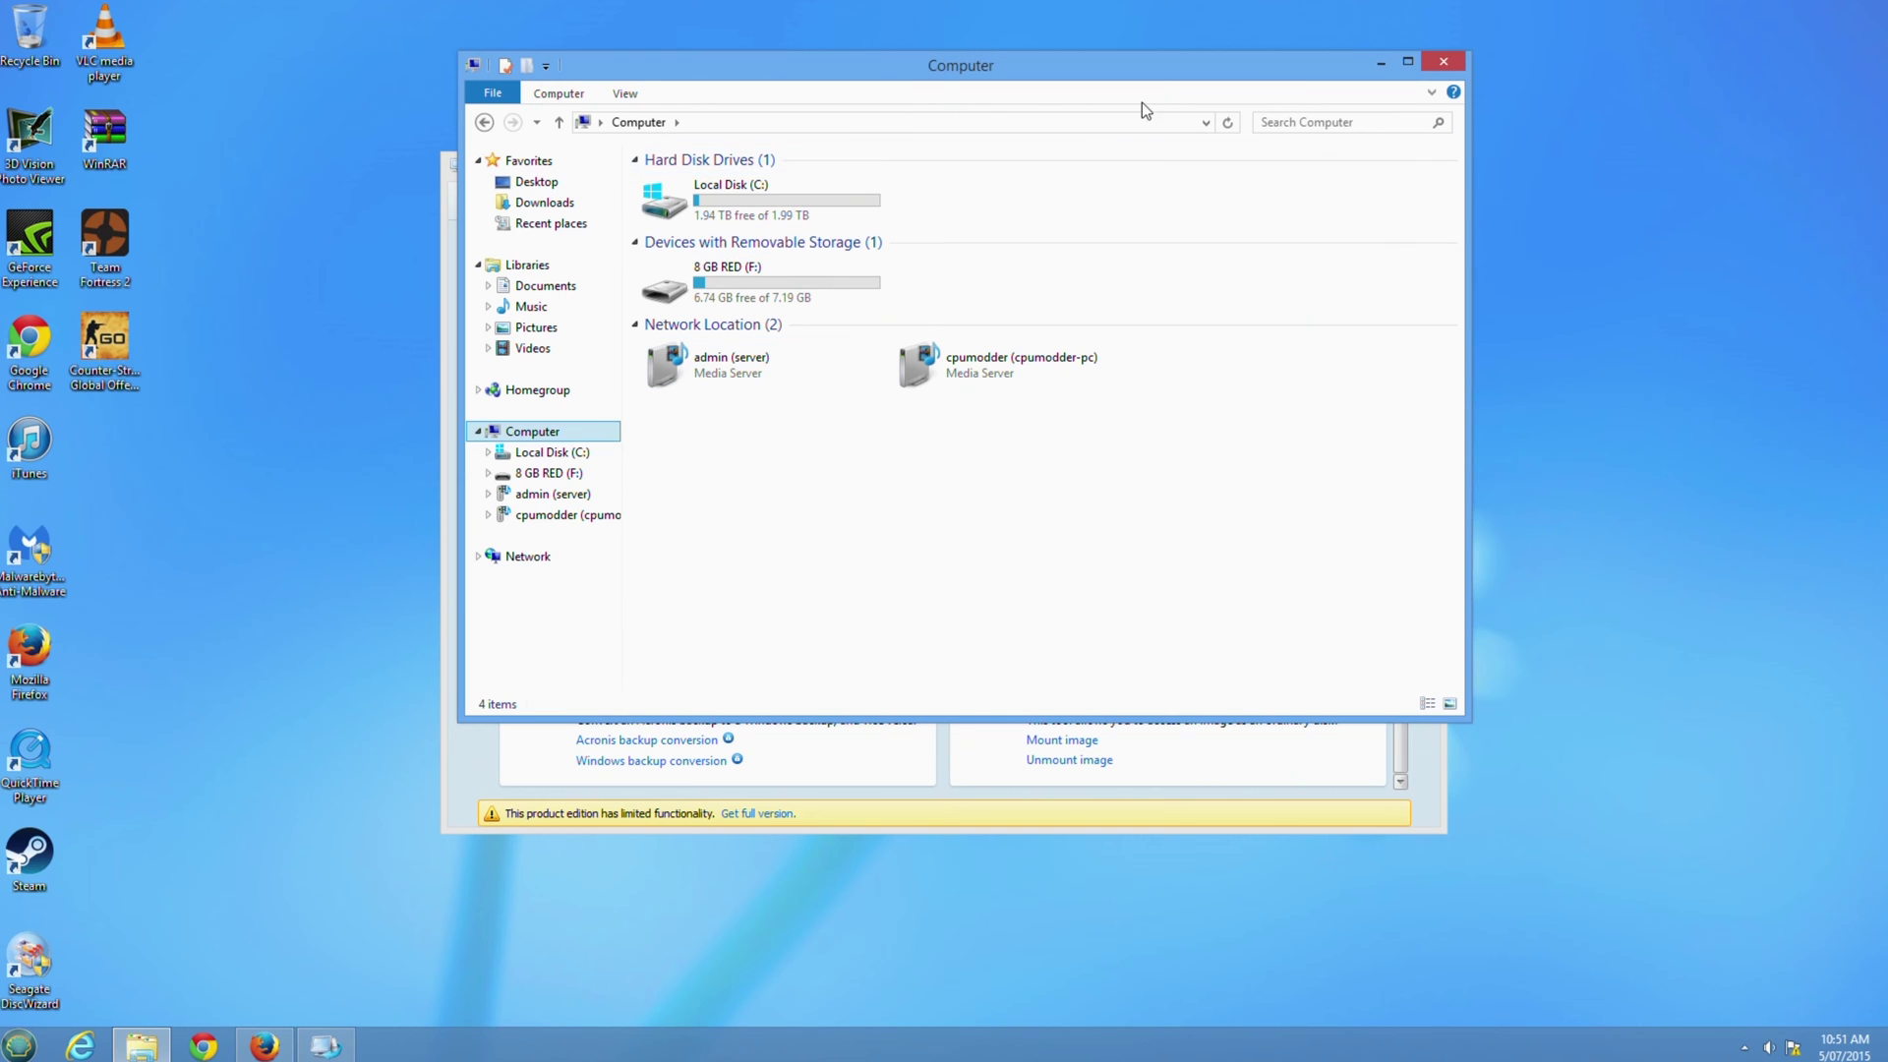
click(560, 94)
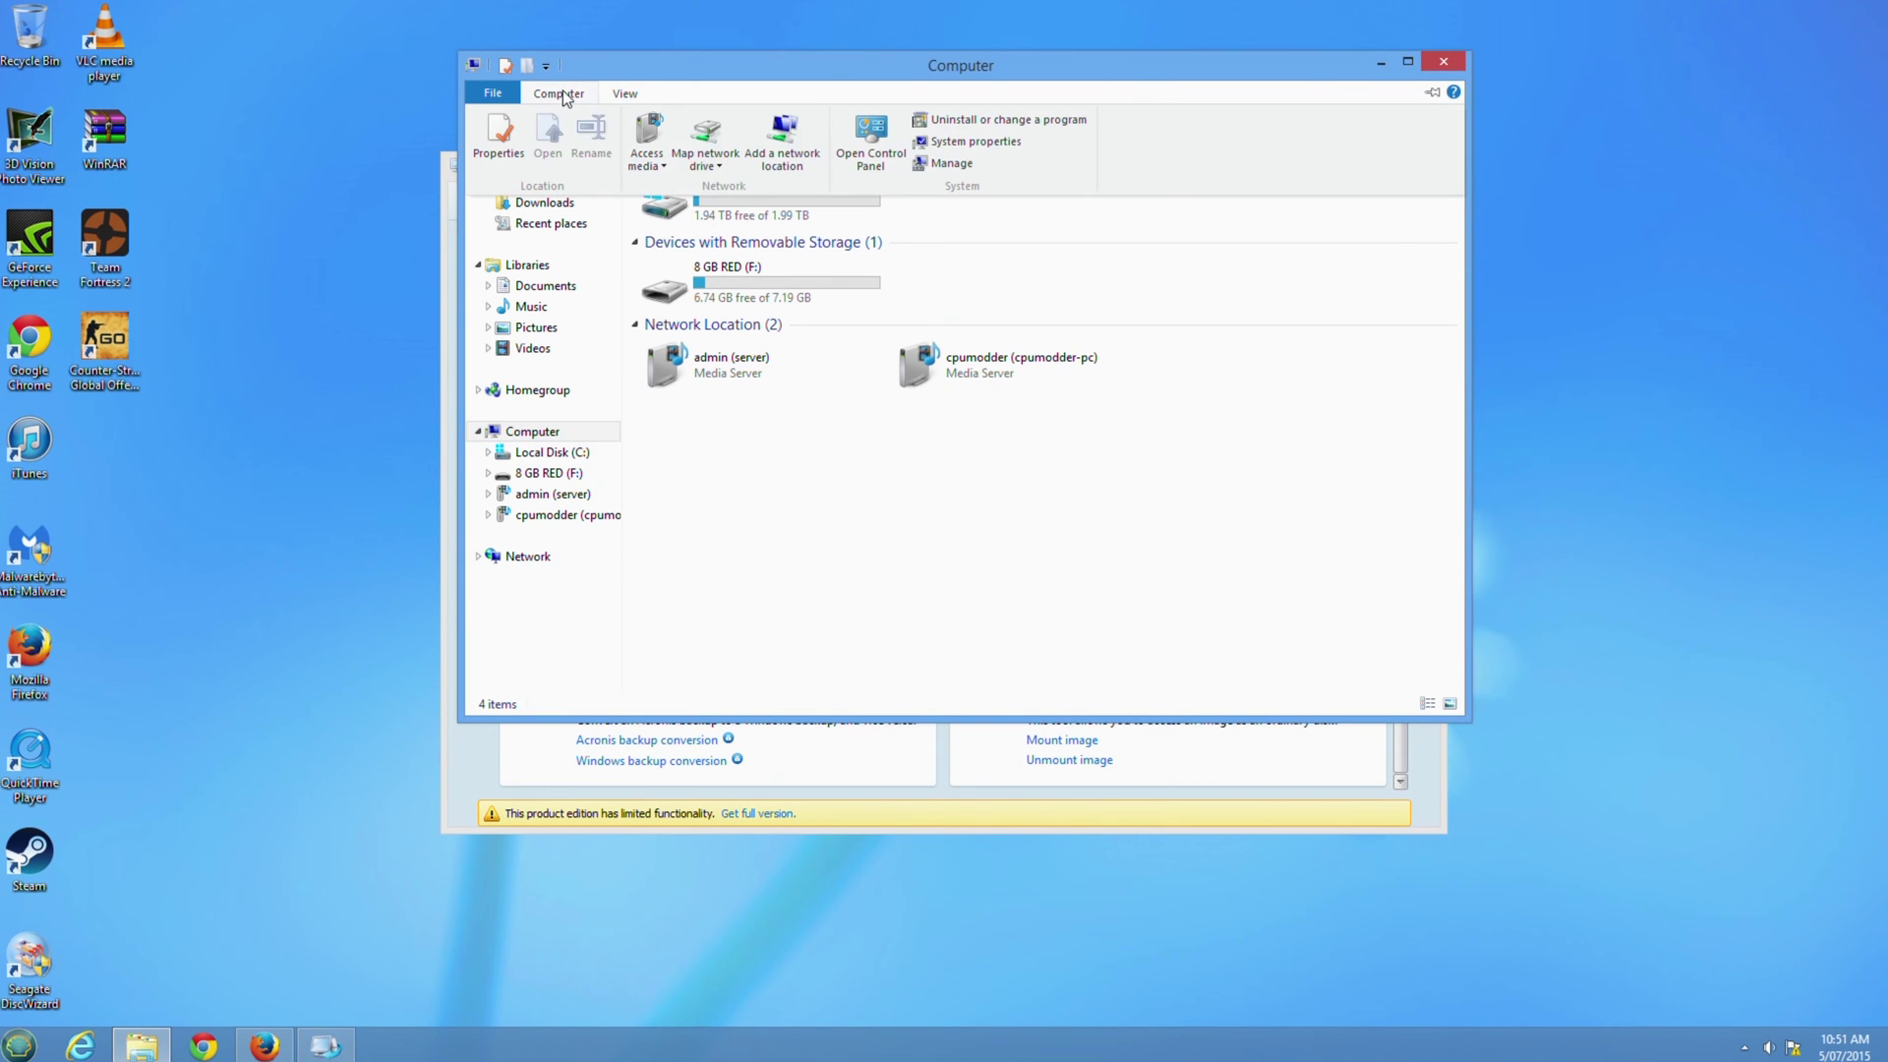
click(952, 163)
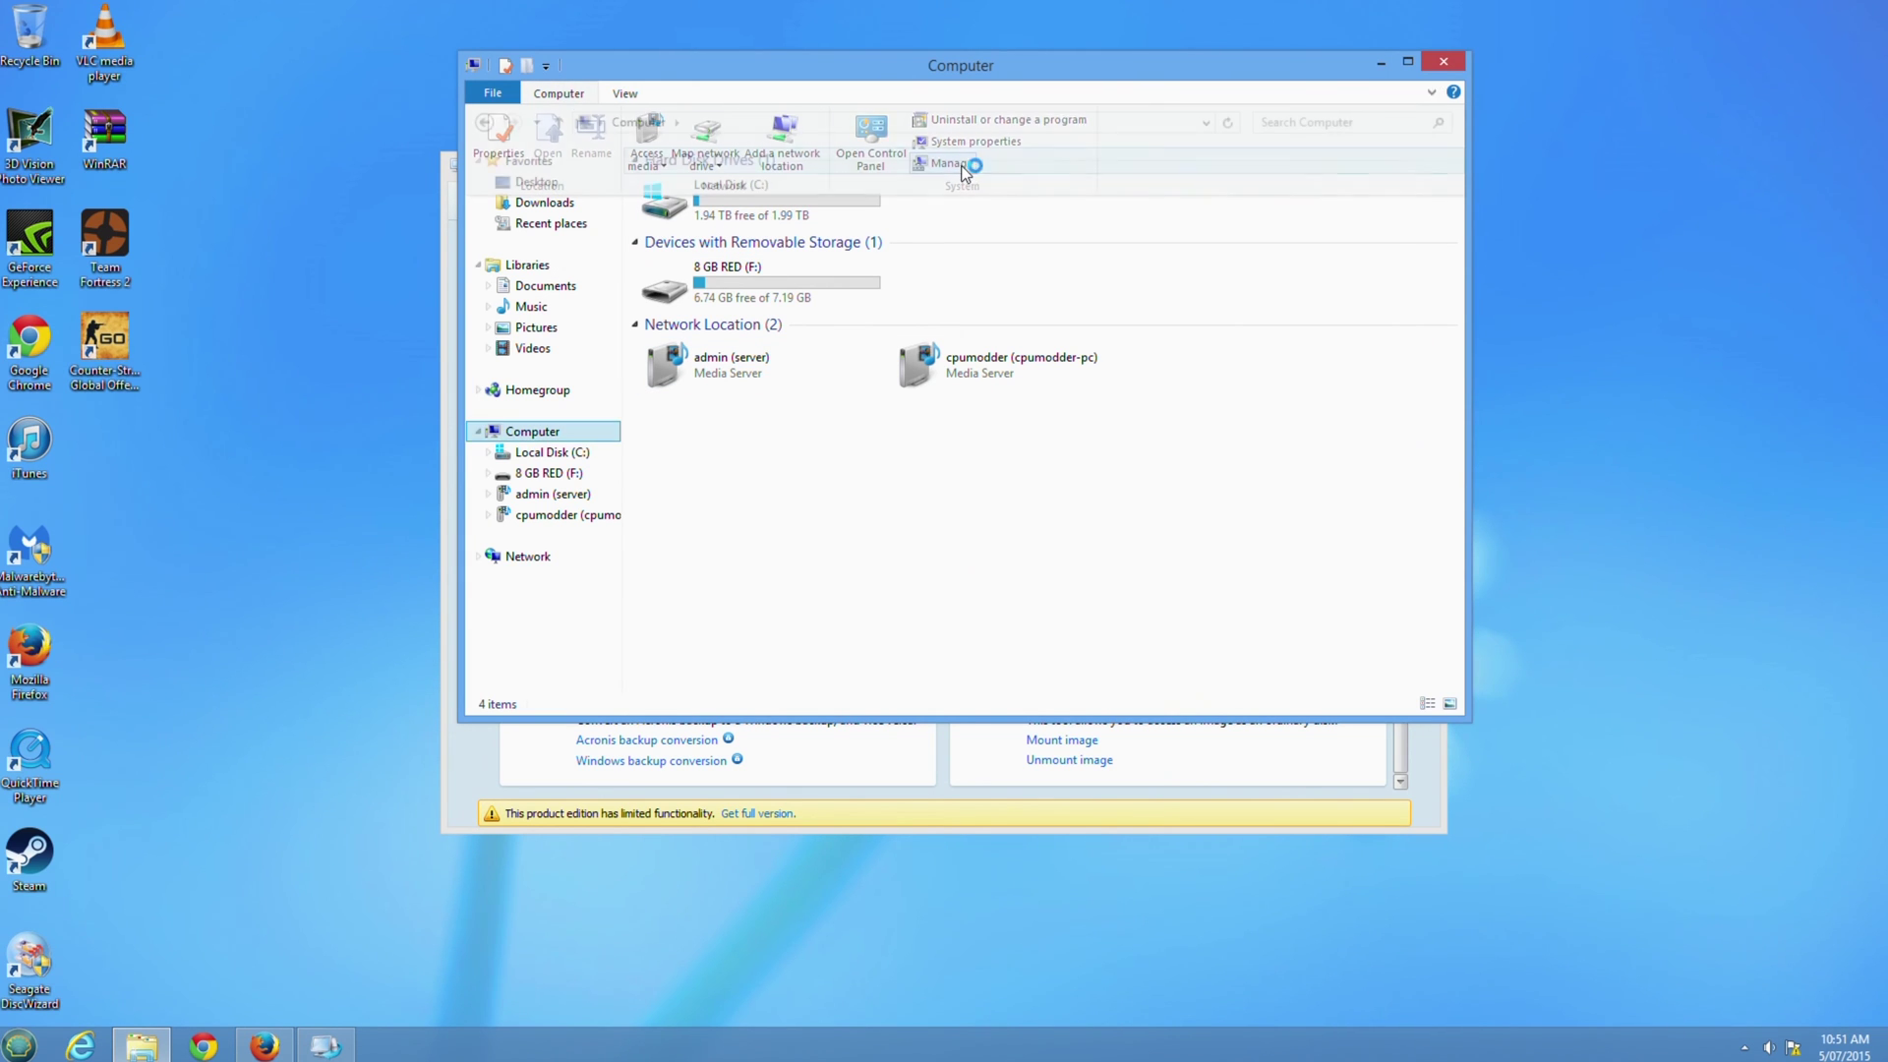
click(168, 272)
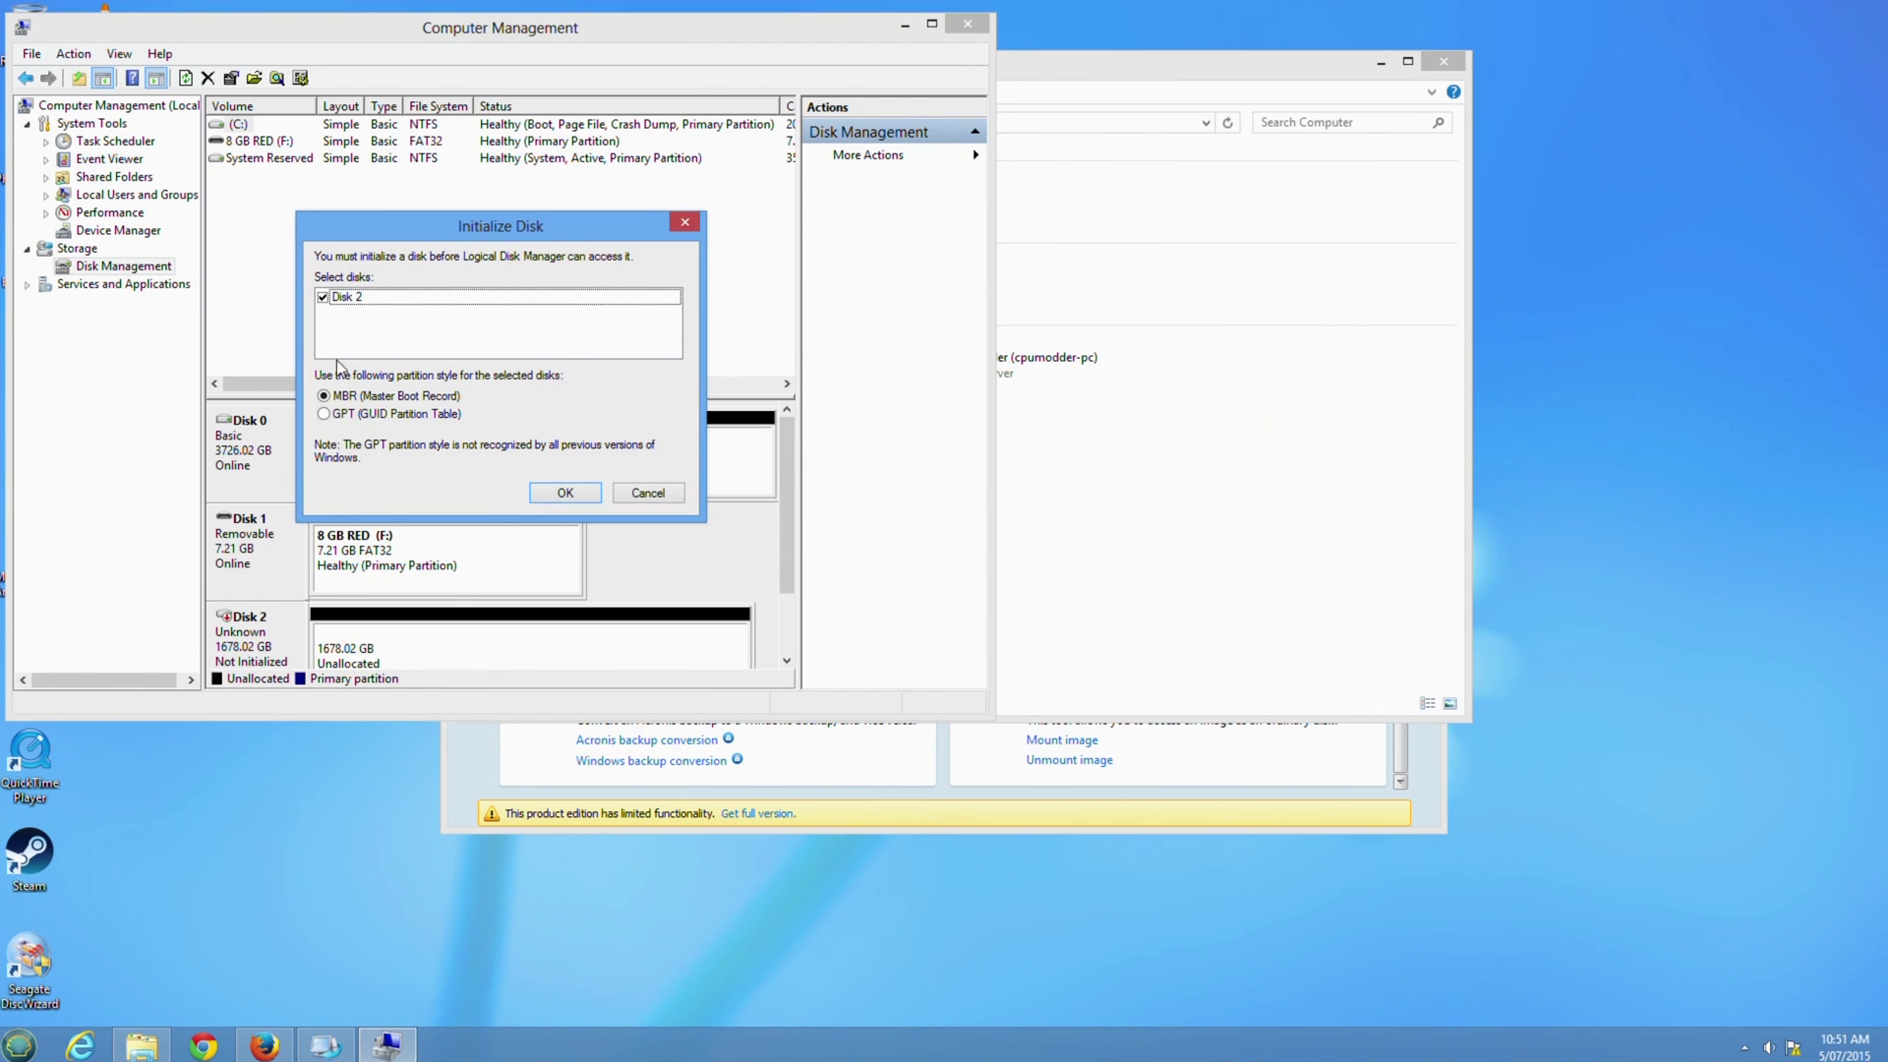
click(361, 414)
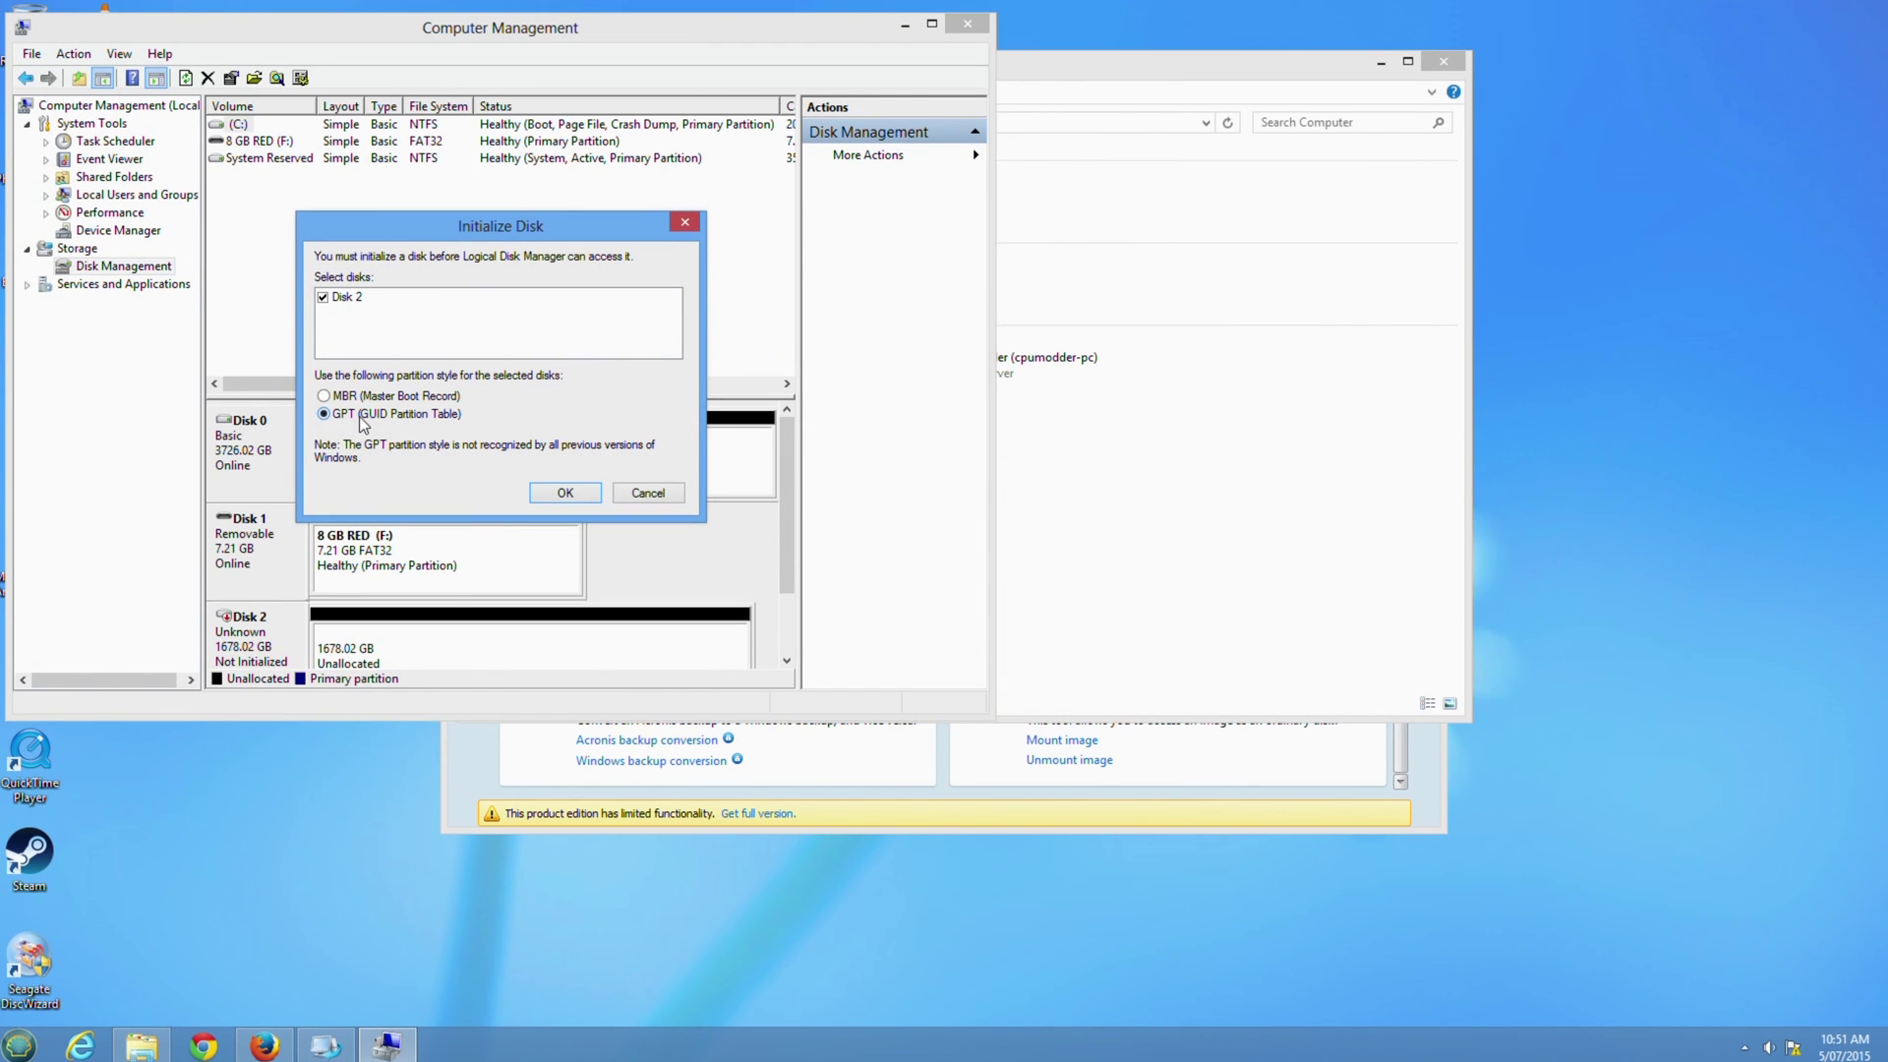
click(561, 492)
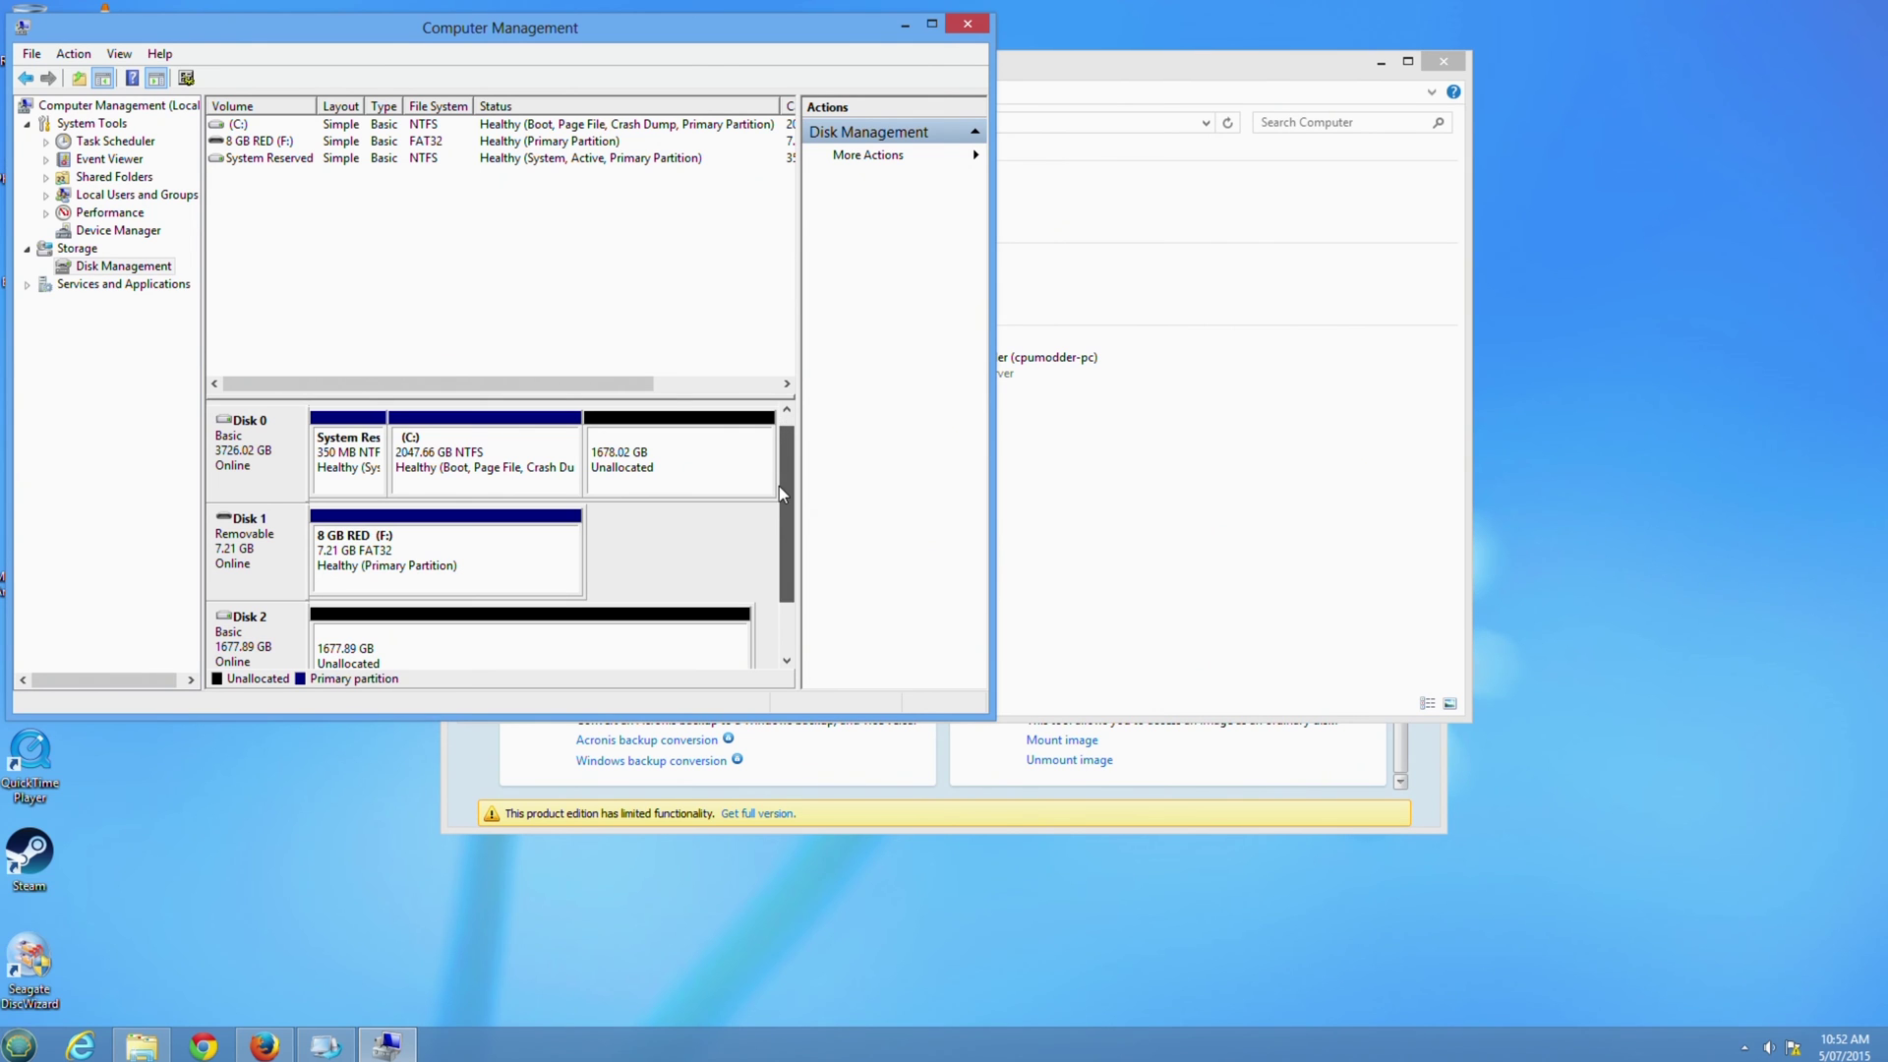
Create an NTFS simple volume using all of Disk 2, default drive letter, labelled 'd'.
drag(778, 486, 771, 523)
right_click(539, 560)
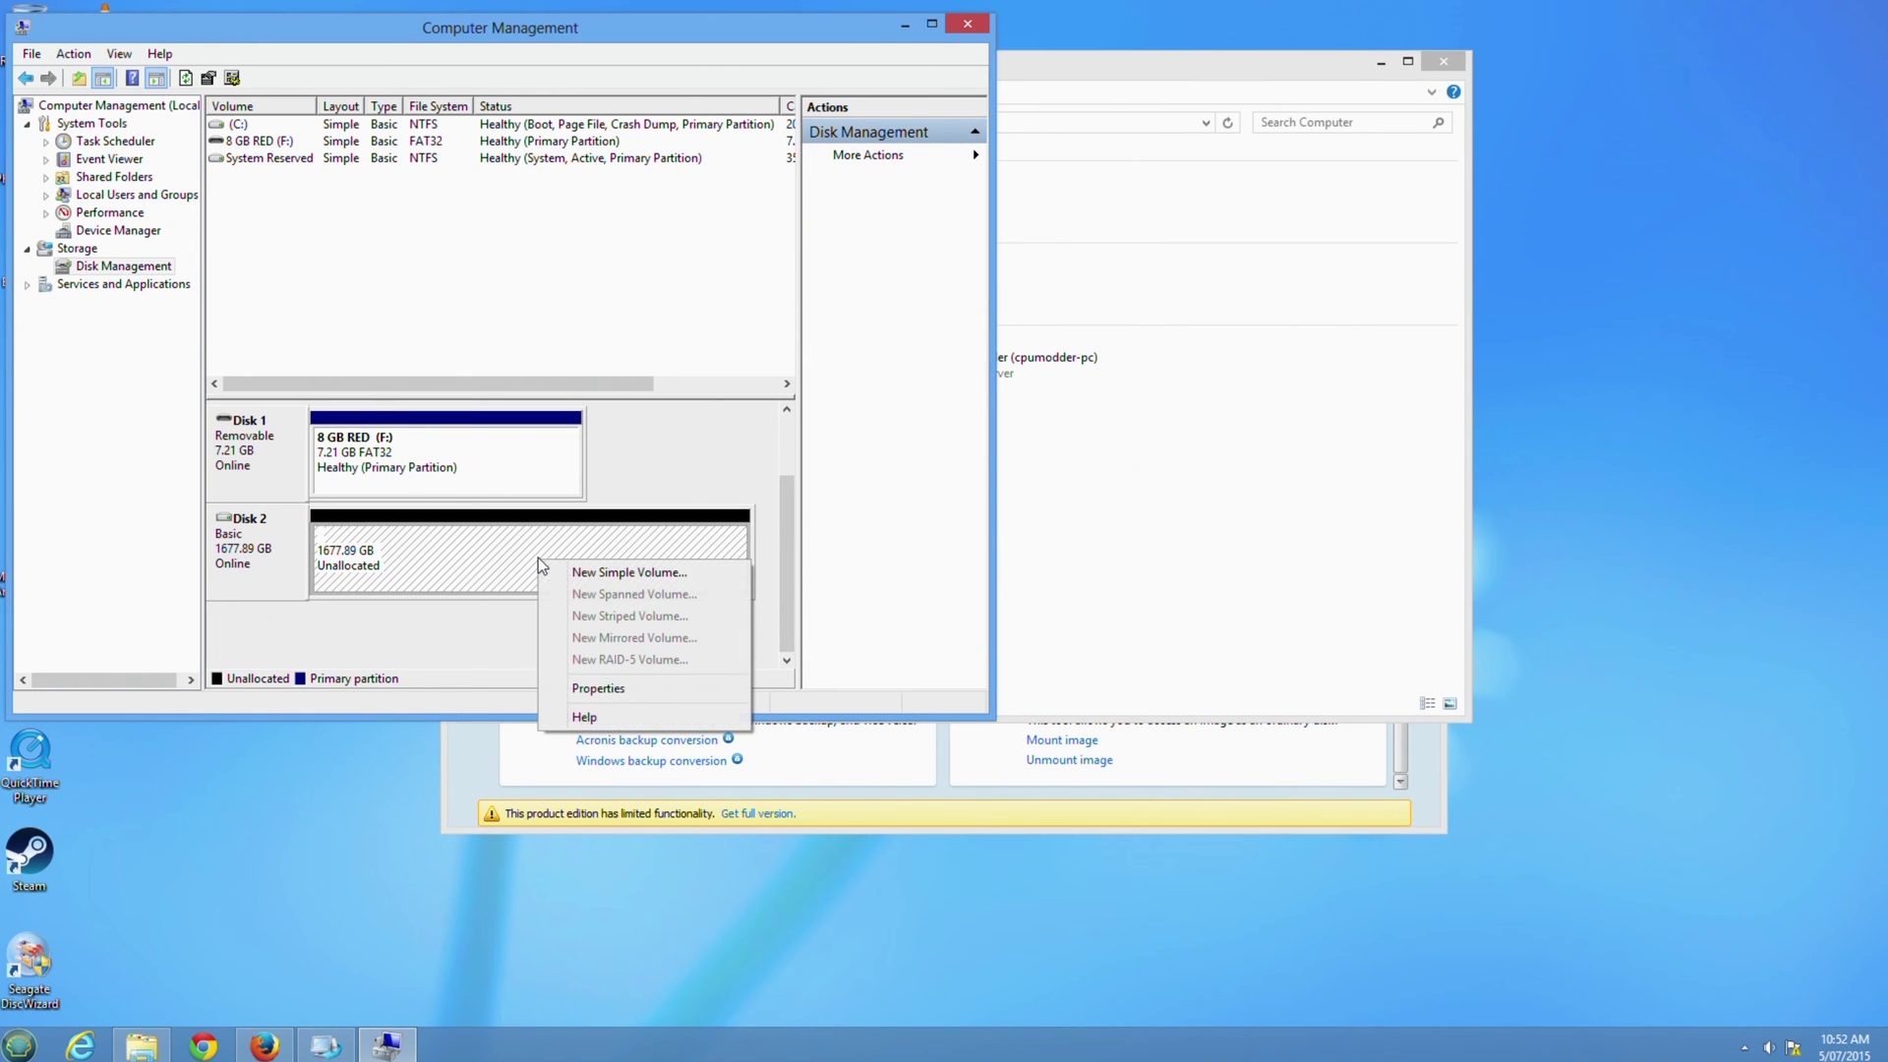
click(671, 575)
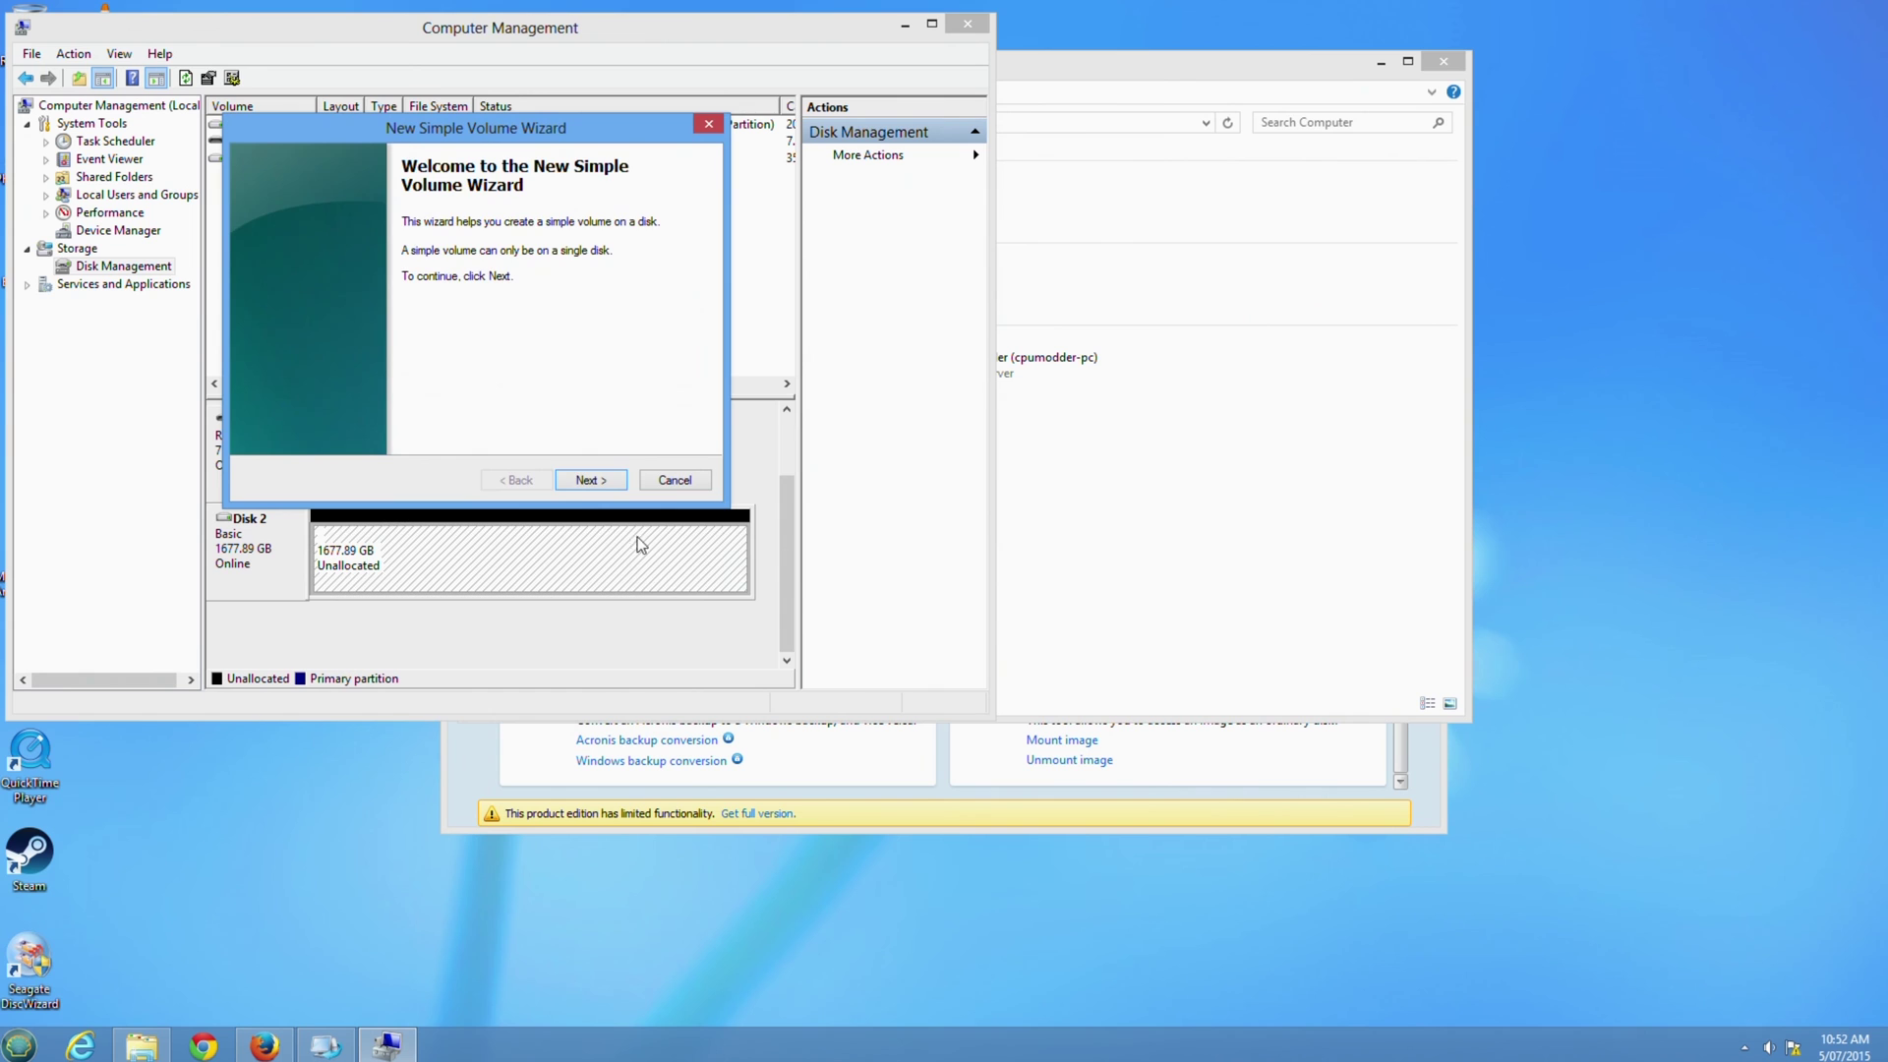
click(575, 480)
click(590, 480)
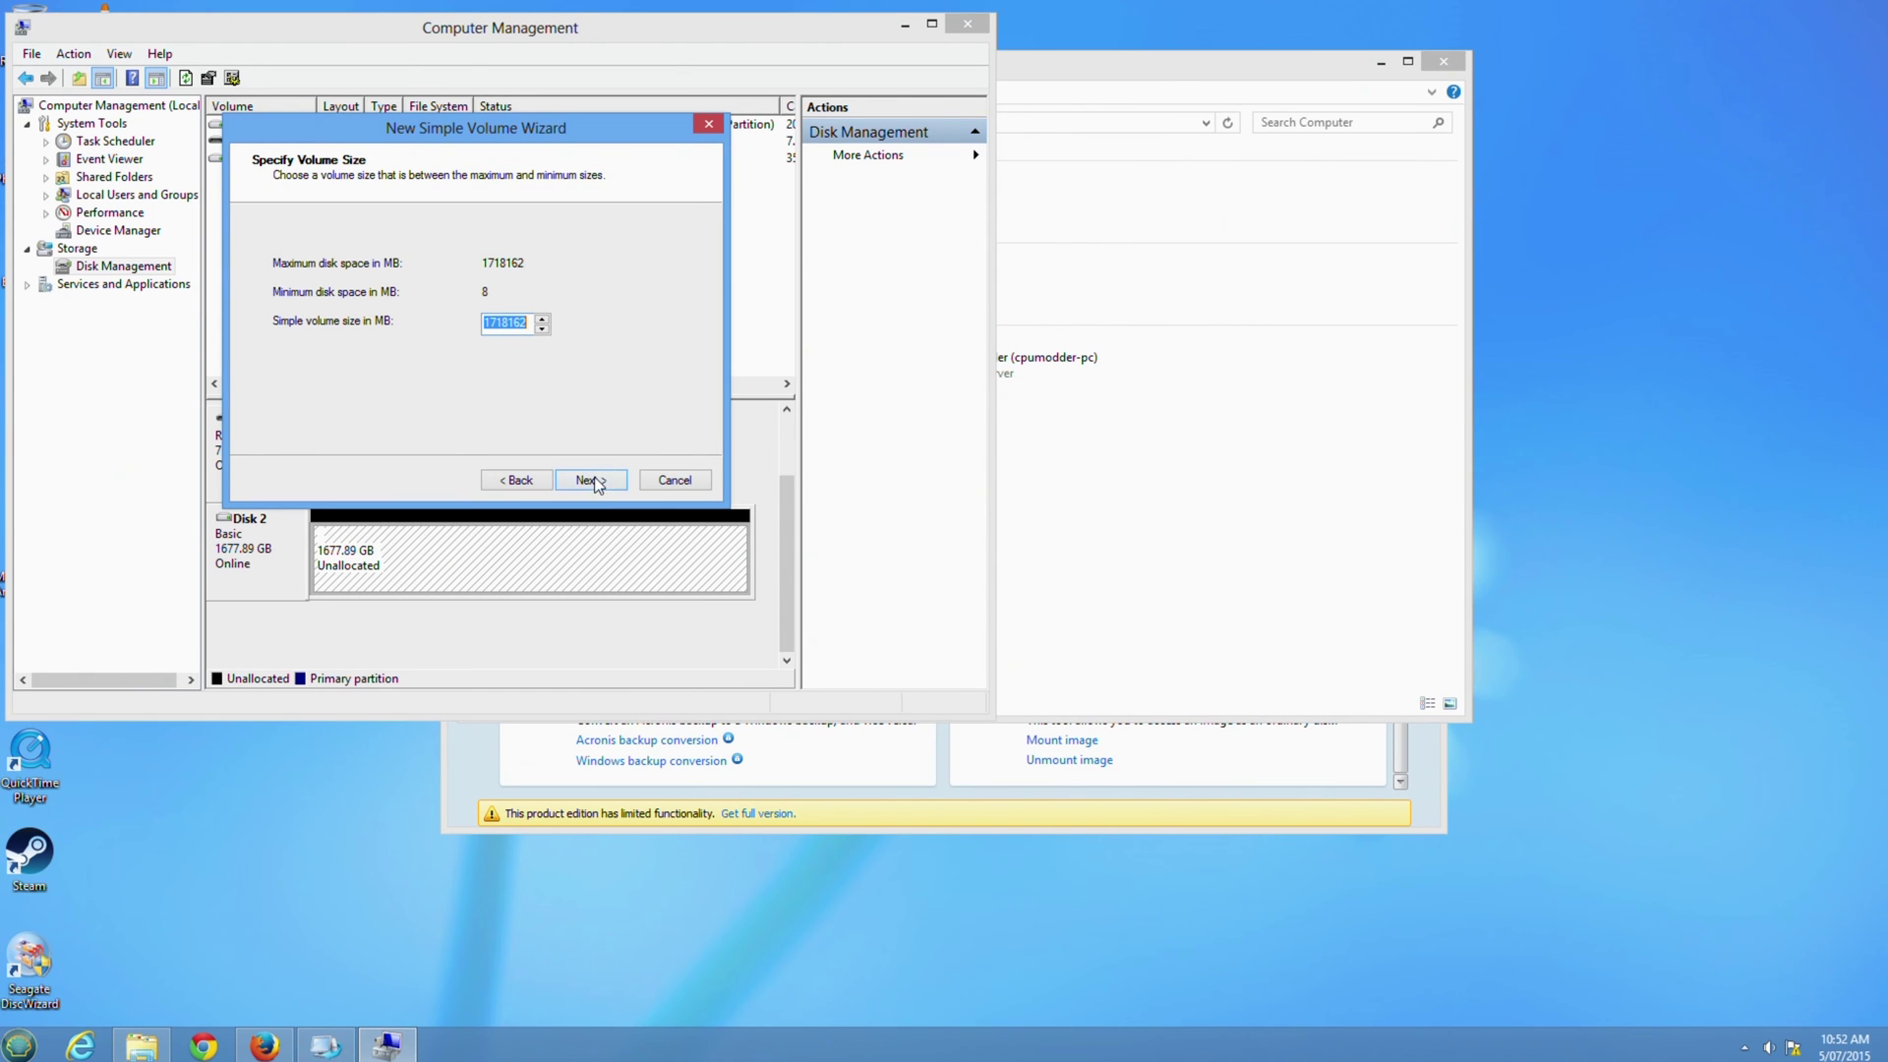
click(583, 482)
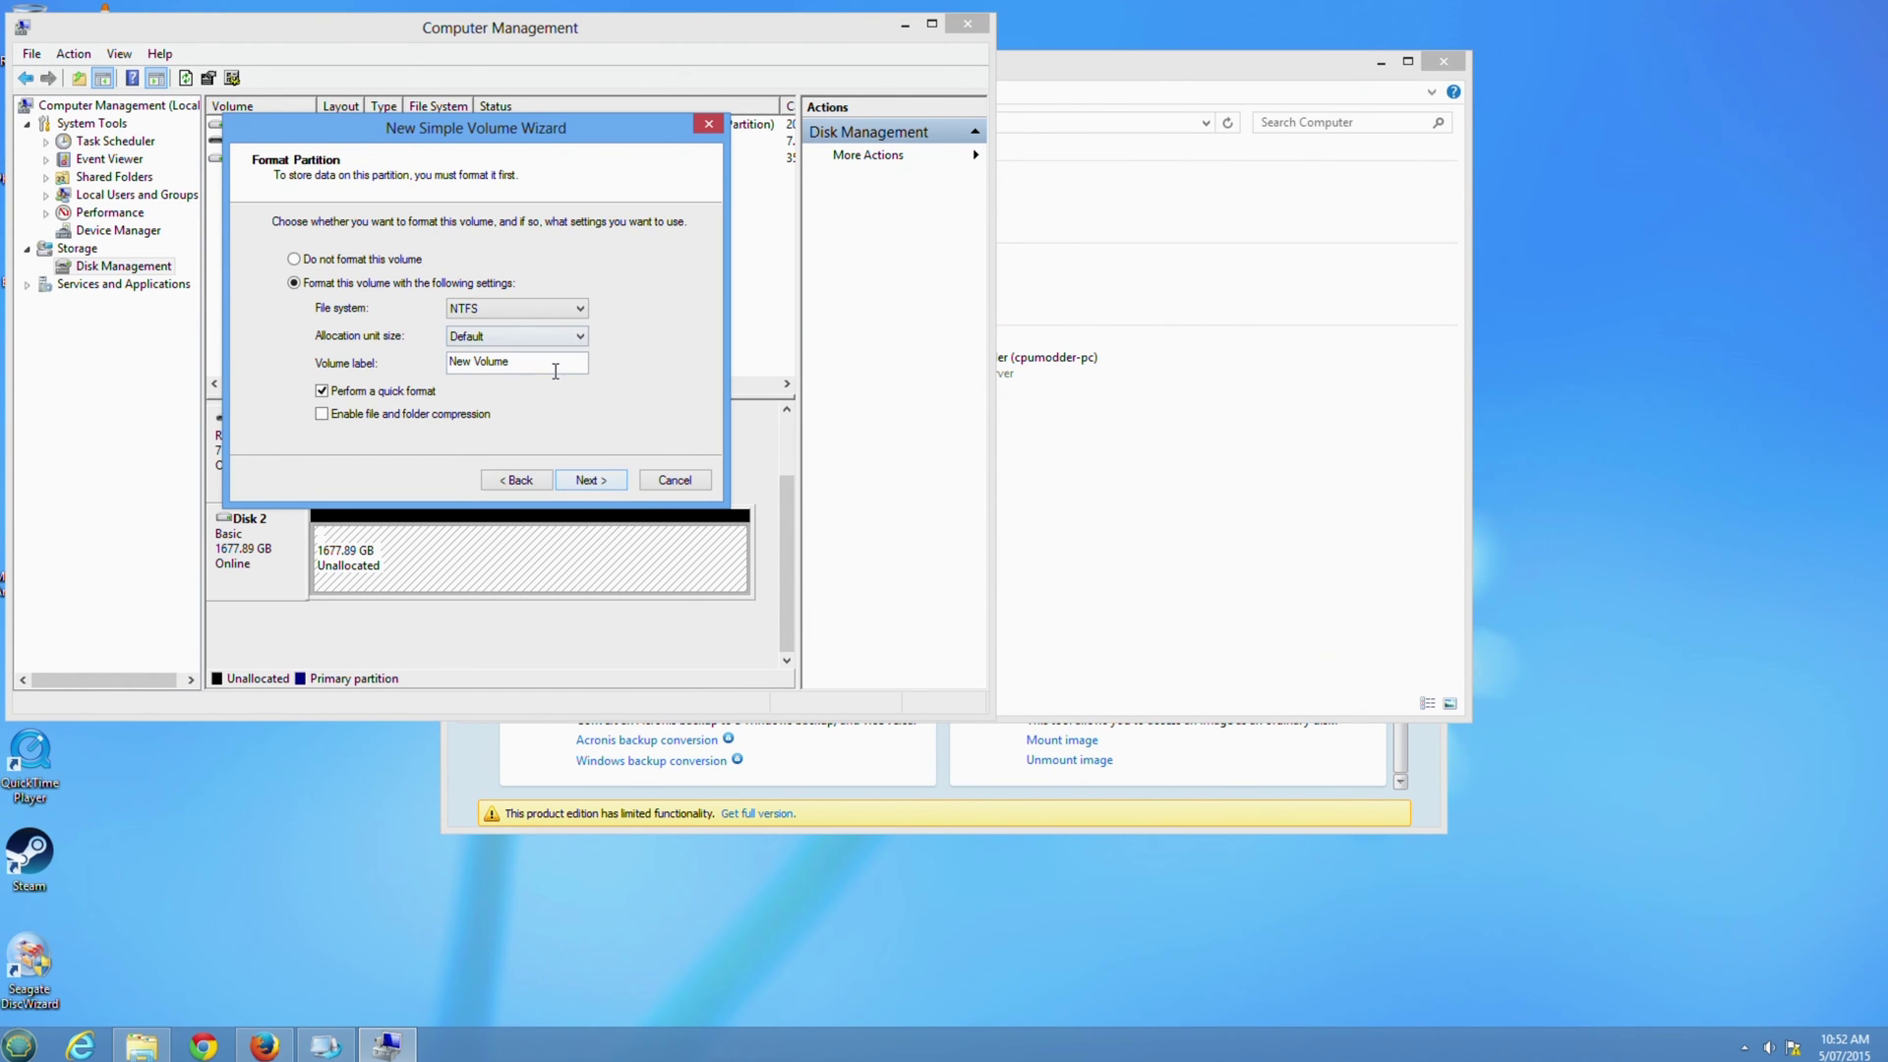
drag(510, 362, 346, 362)
text(data)
click(591, 481)
click(591, 479)
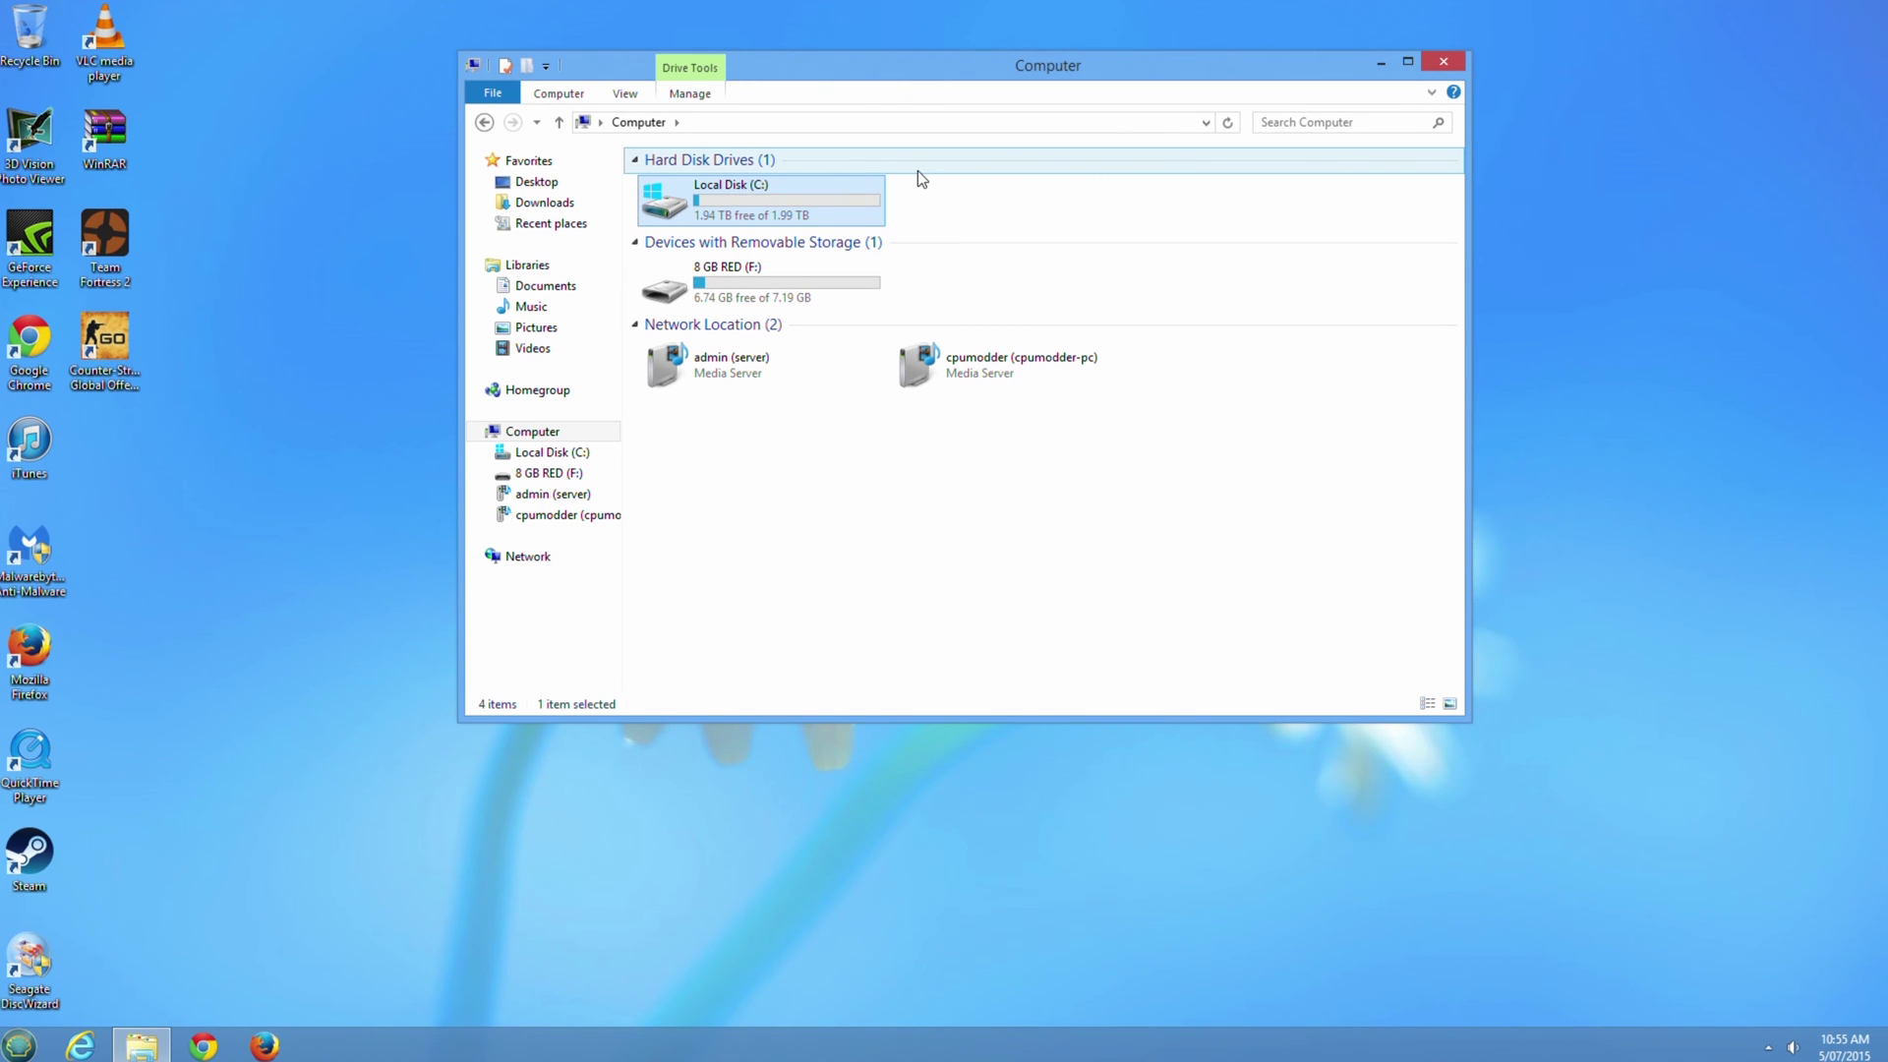
Delete the old data volume on Disk 1 and convert Disk 1 to GPT.
right_click(619, 536)
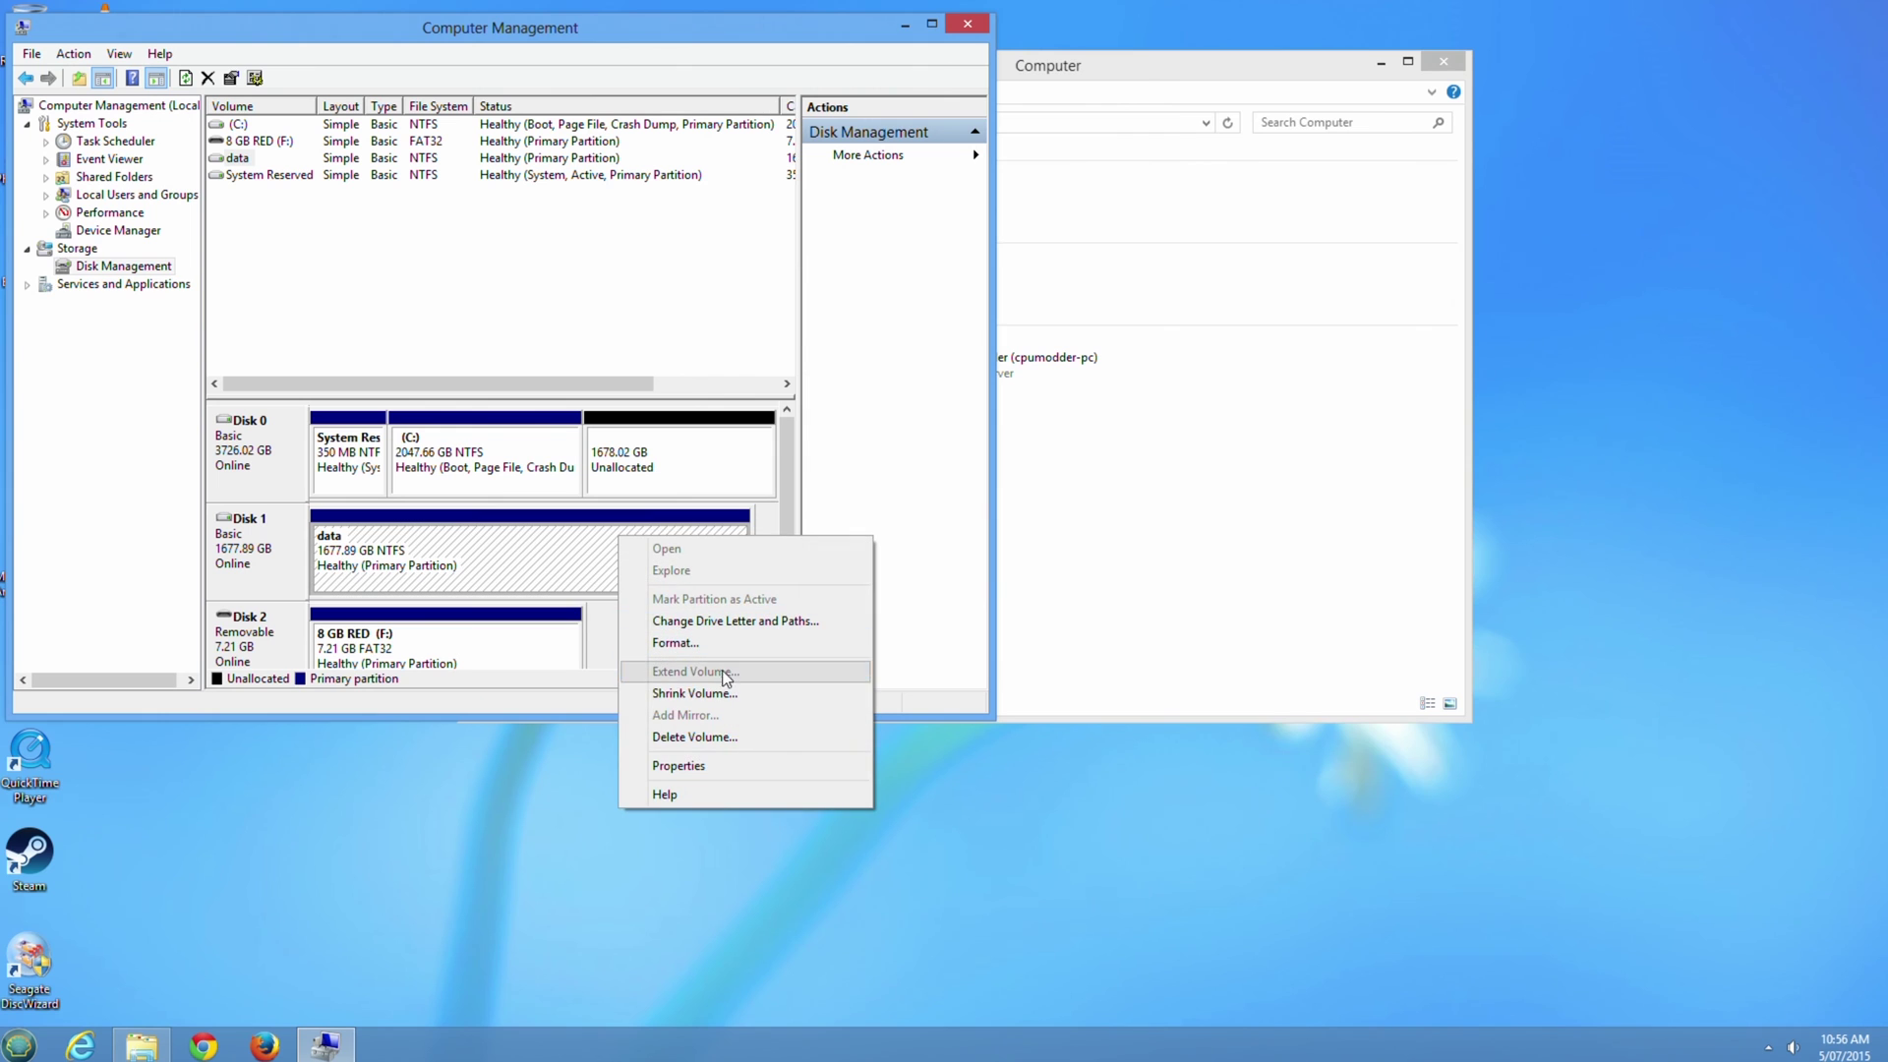
click(737, 737)
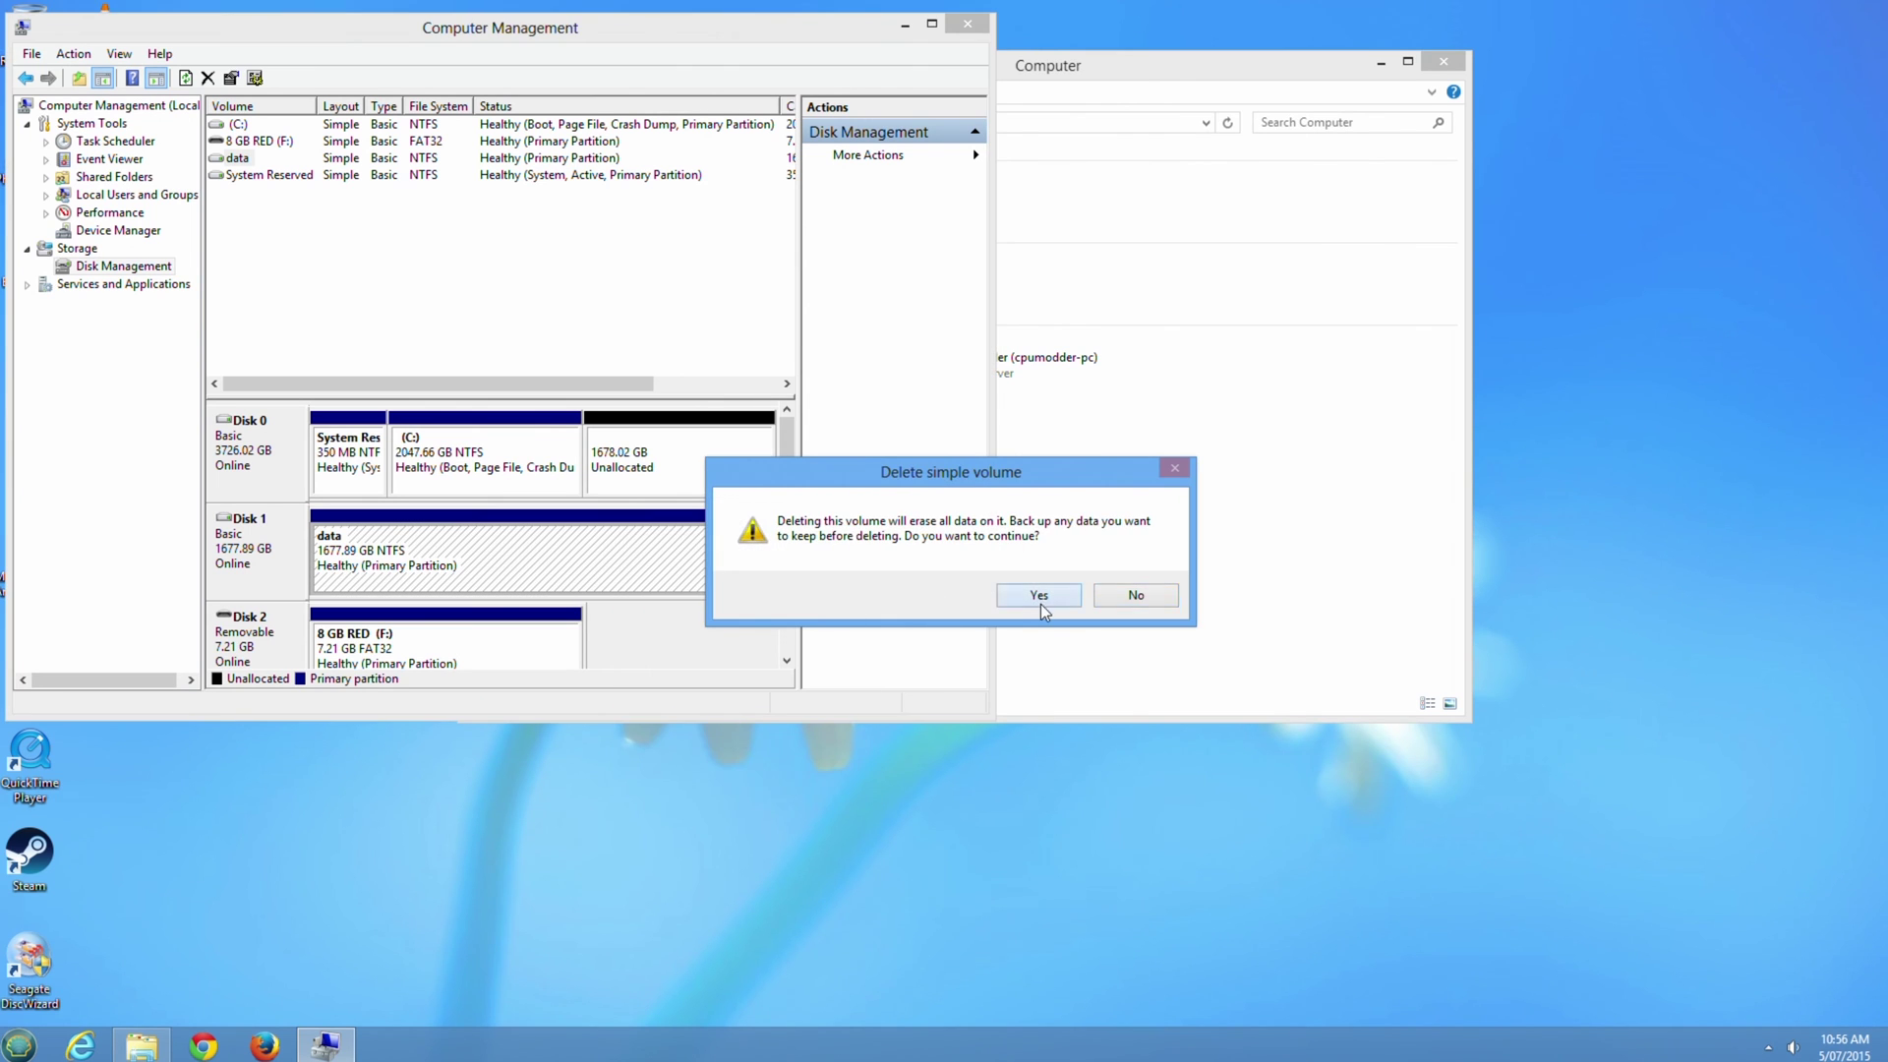
click(1038, 596)
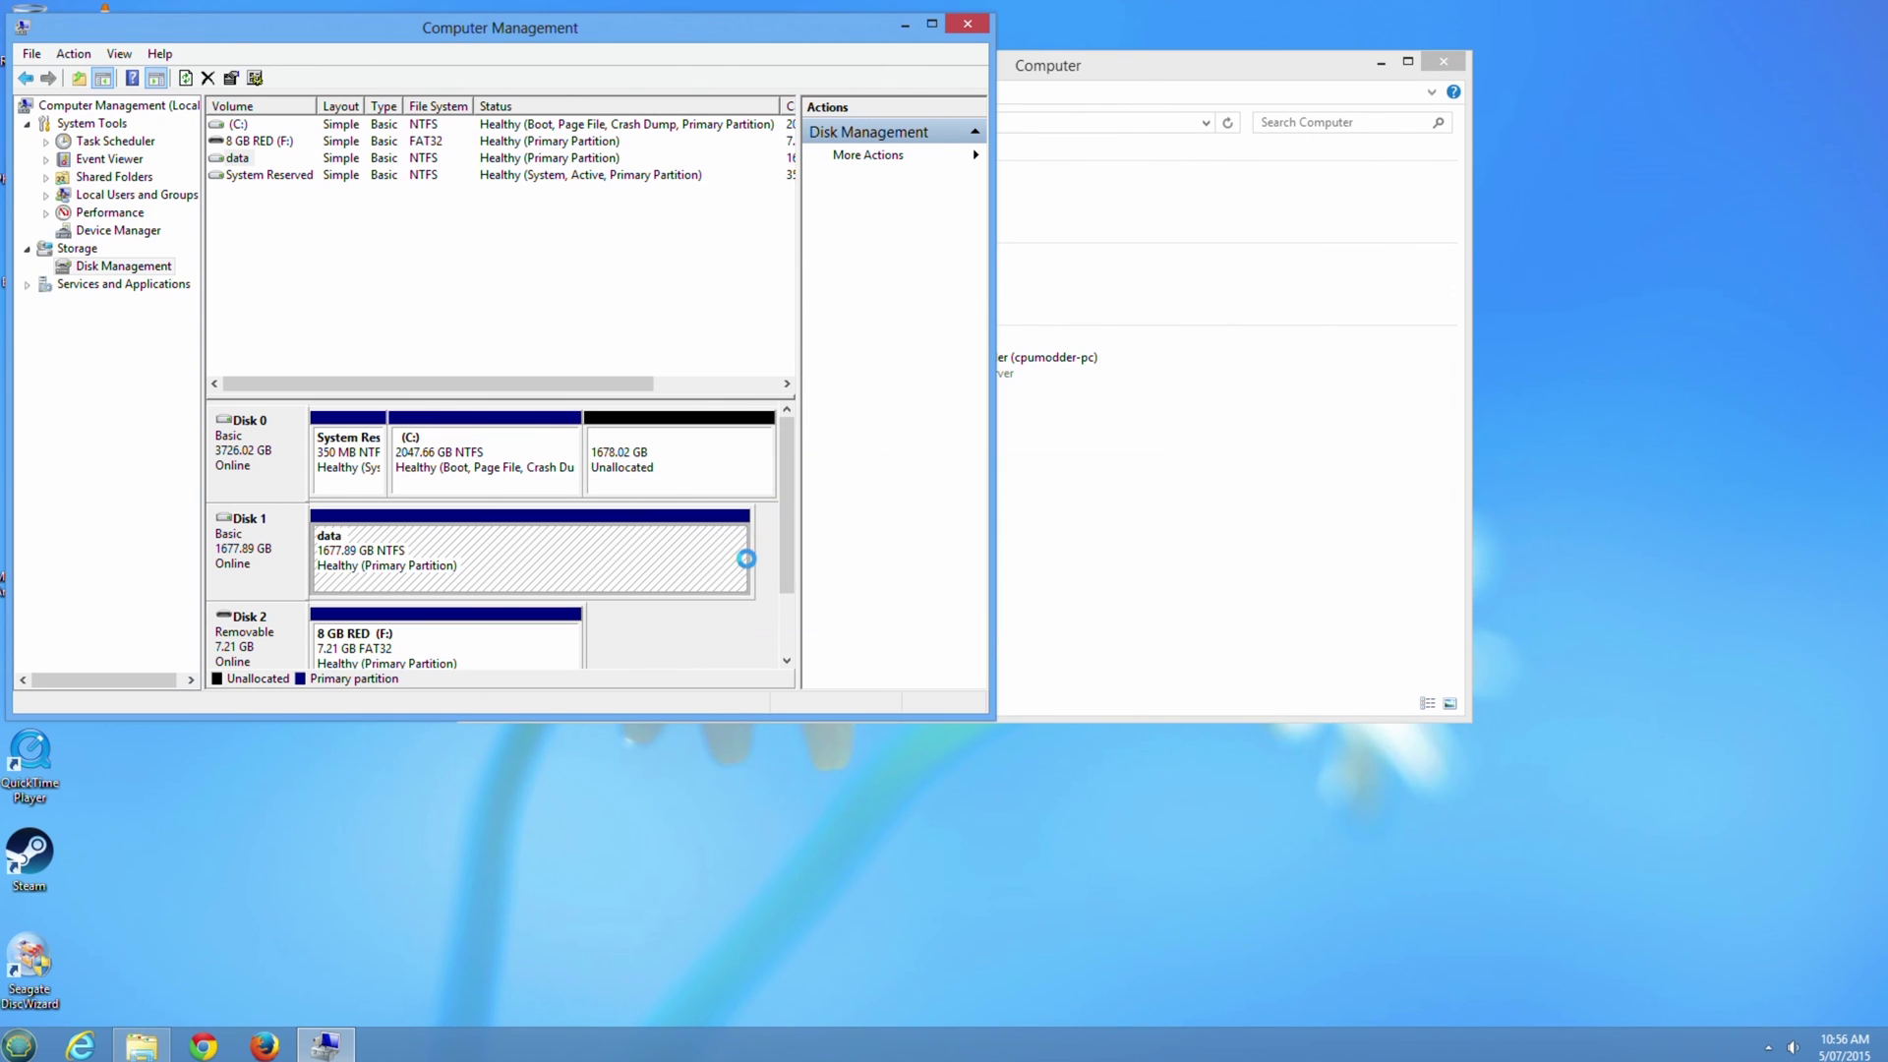
right_click(268, 553)
click(386, 666)
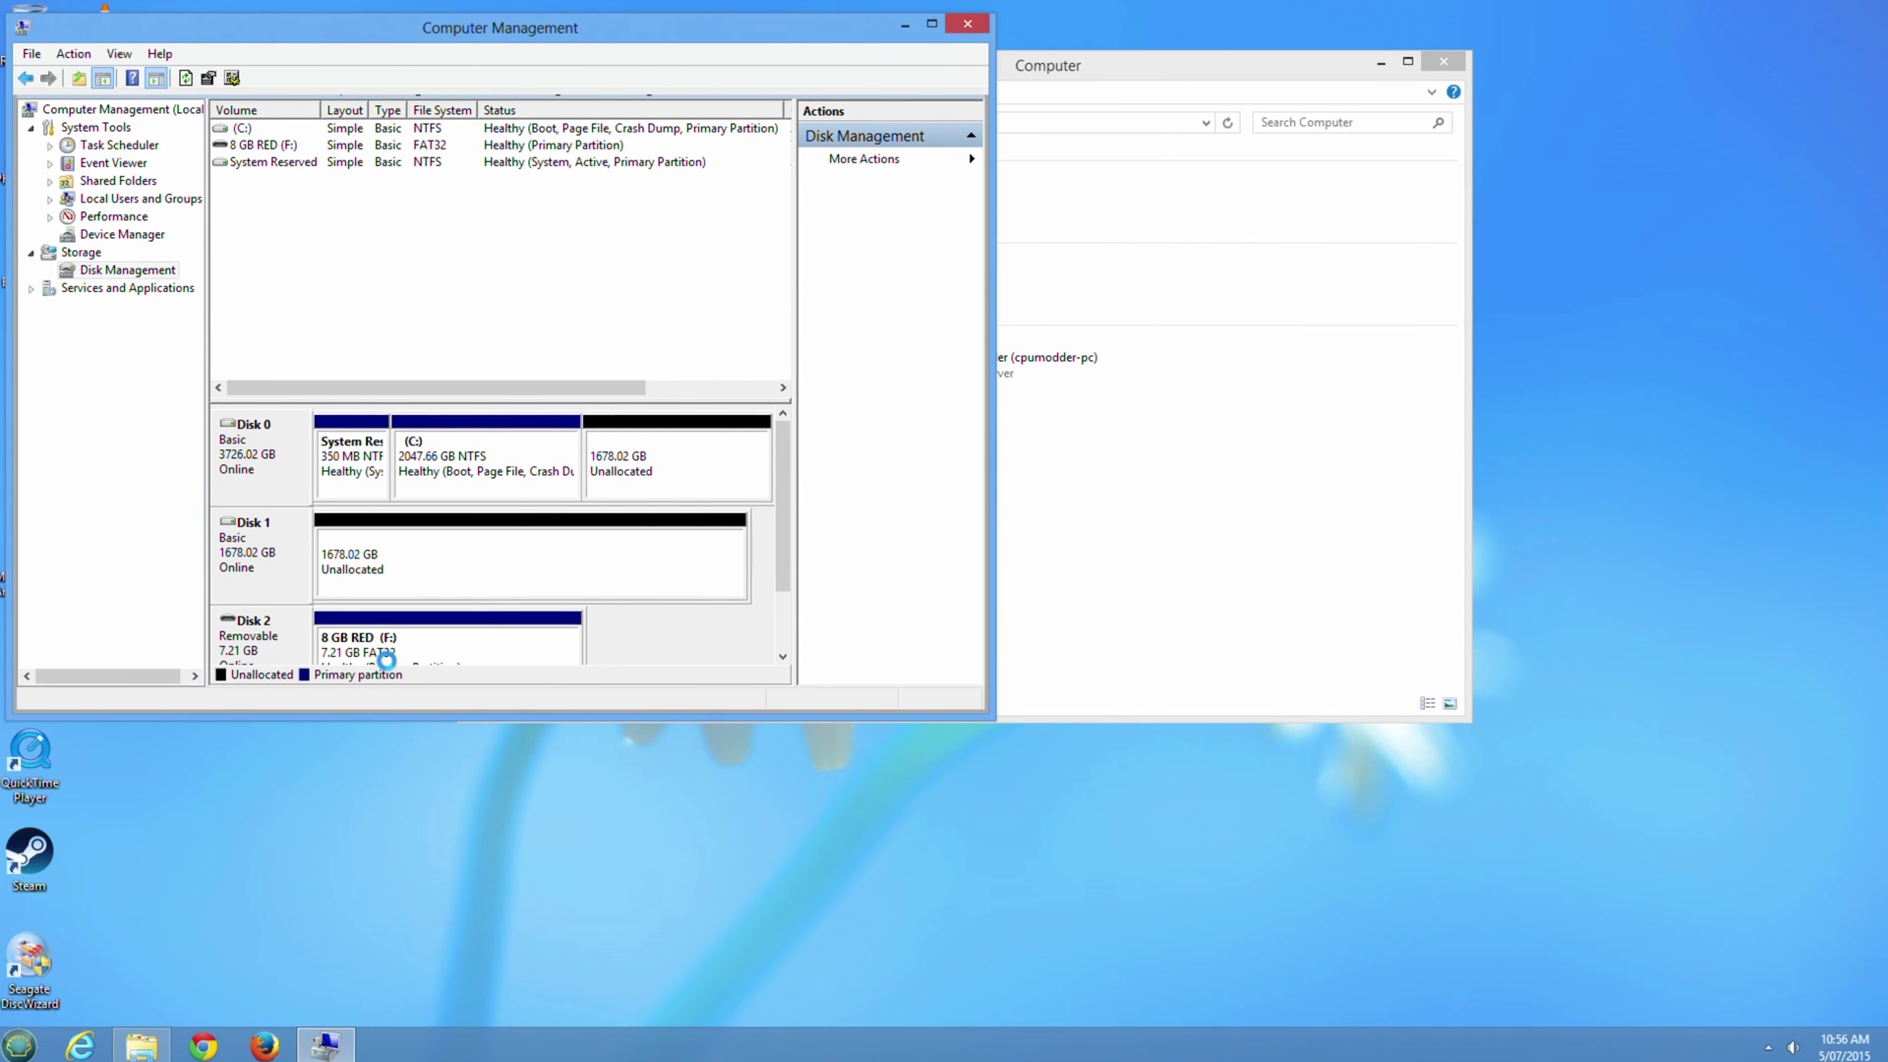
Create a full-size 1678.02 GB NTFS volume labelled 'data' as D: and check it in Explorer.
right_click(333, 562)
click(373, 576)
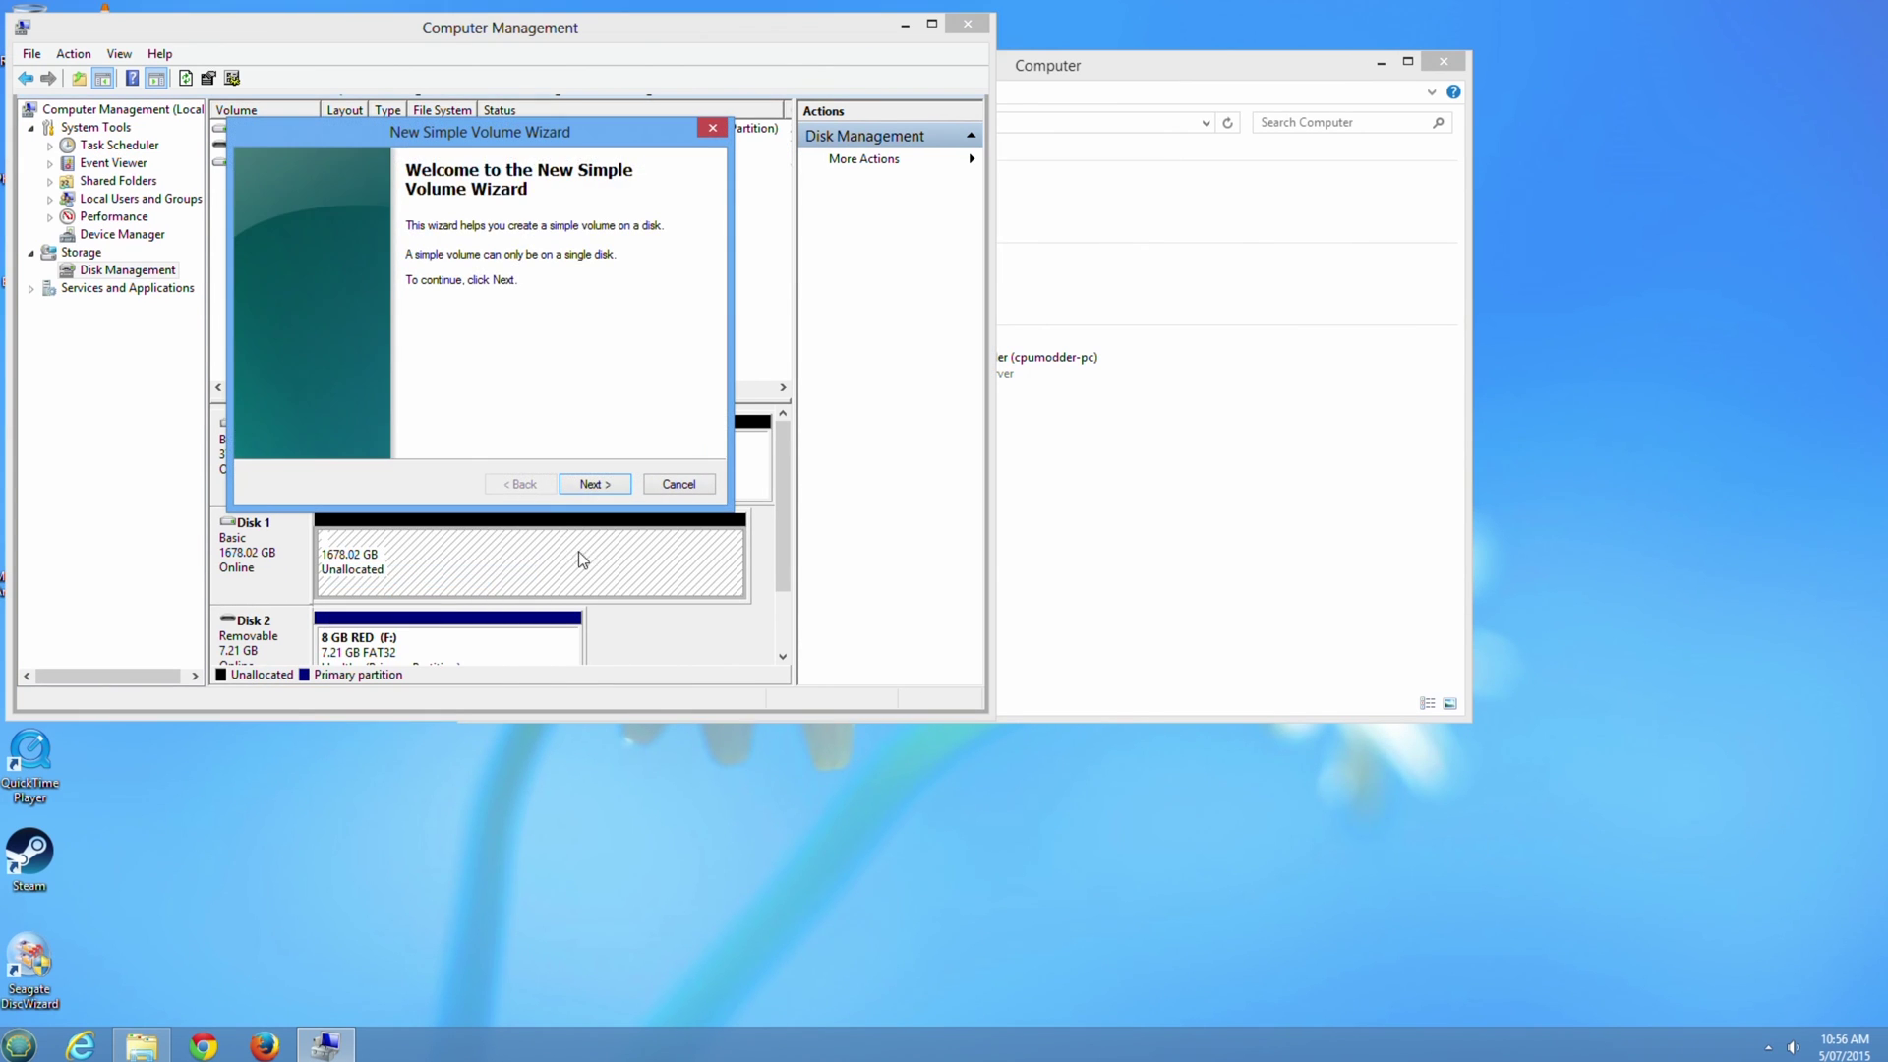
click(595, 483)
click(595, 484)
click(594, 483)
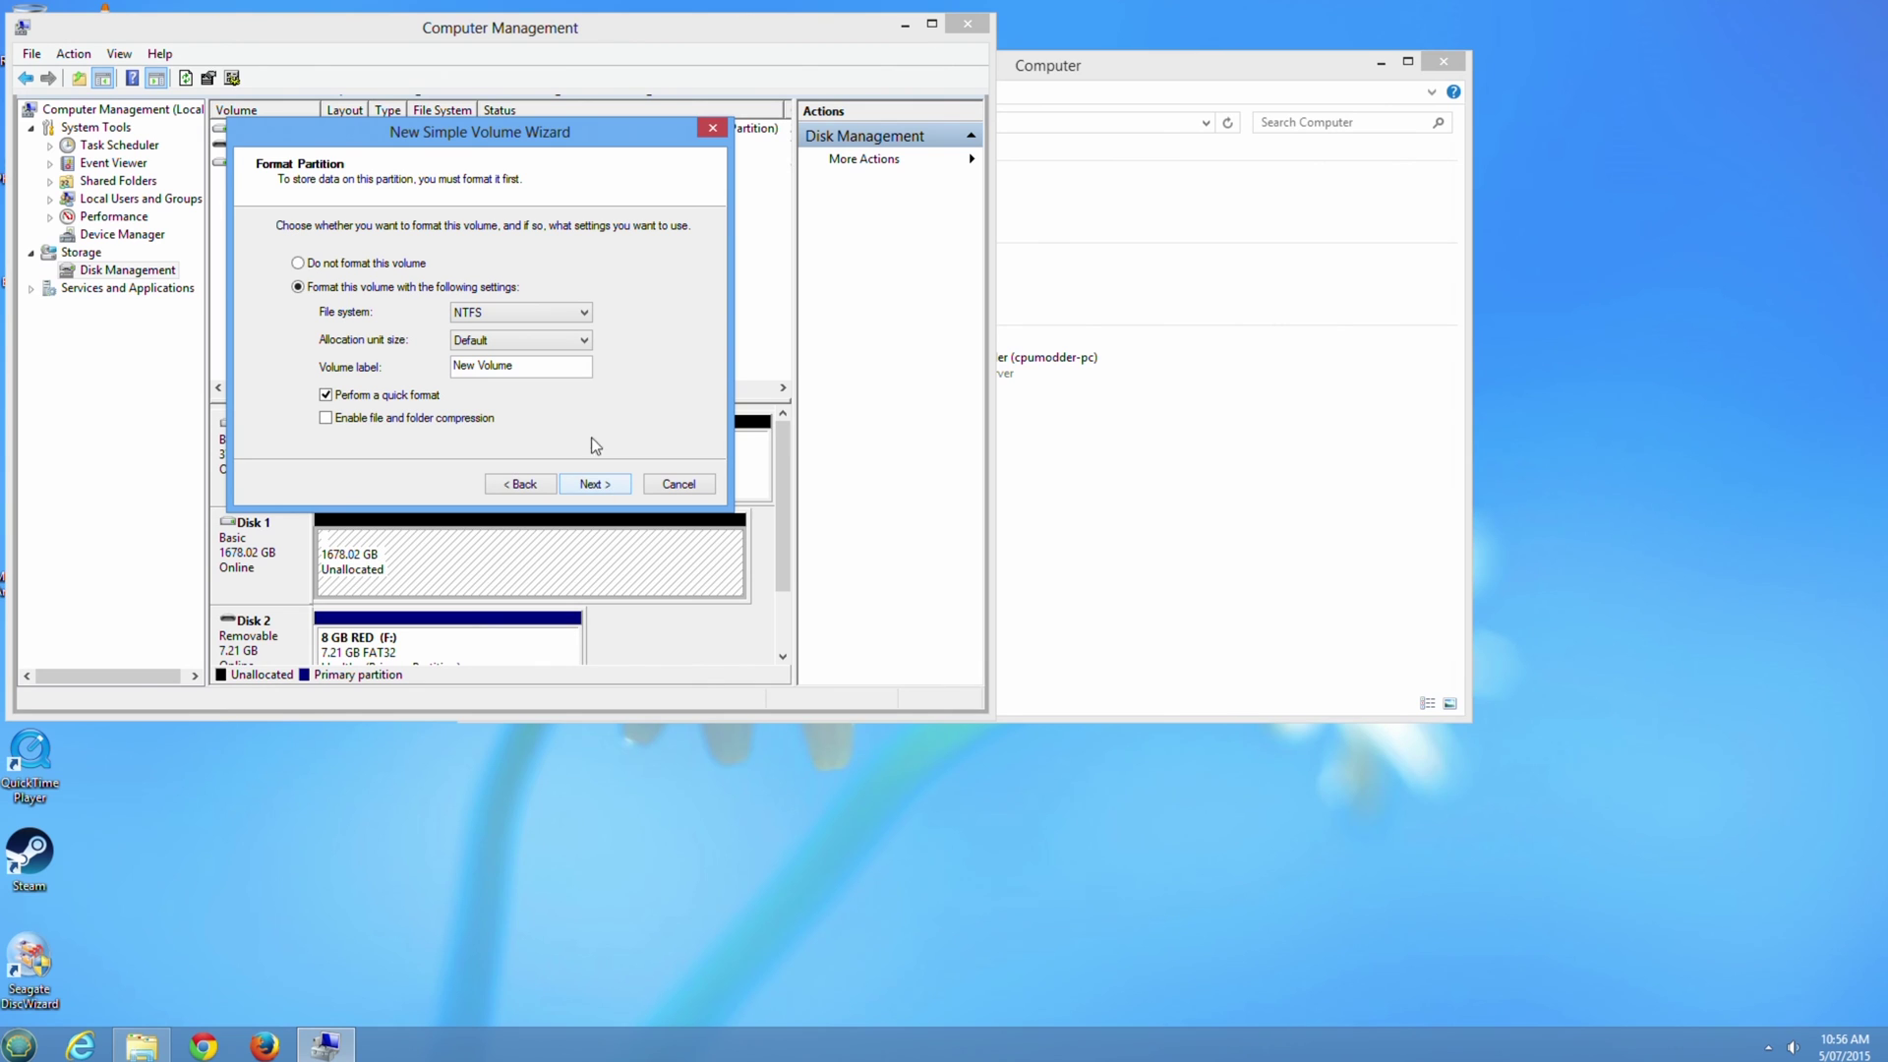
drag(563, 365, 286, 371)
text(data)
click(593, 482)
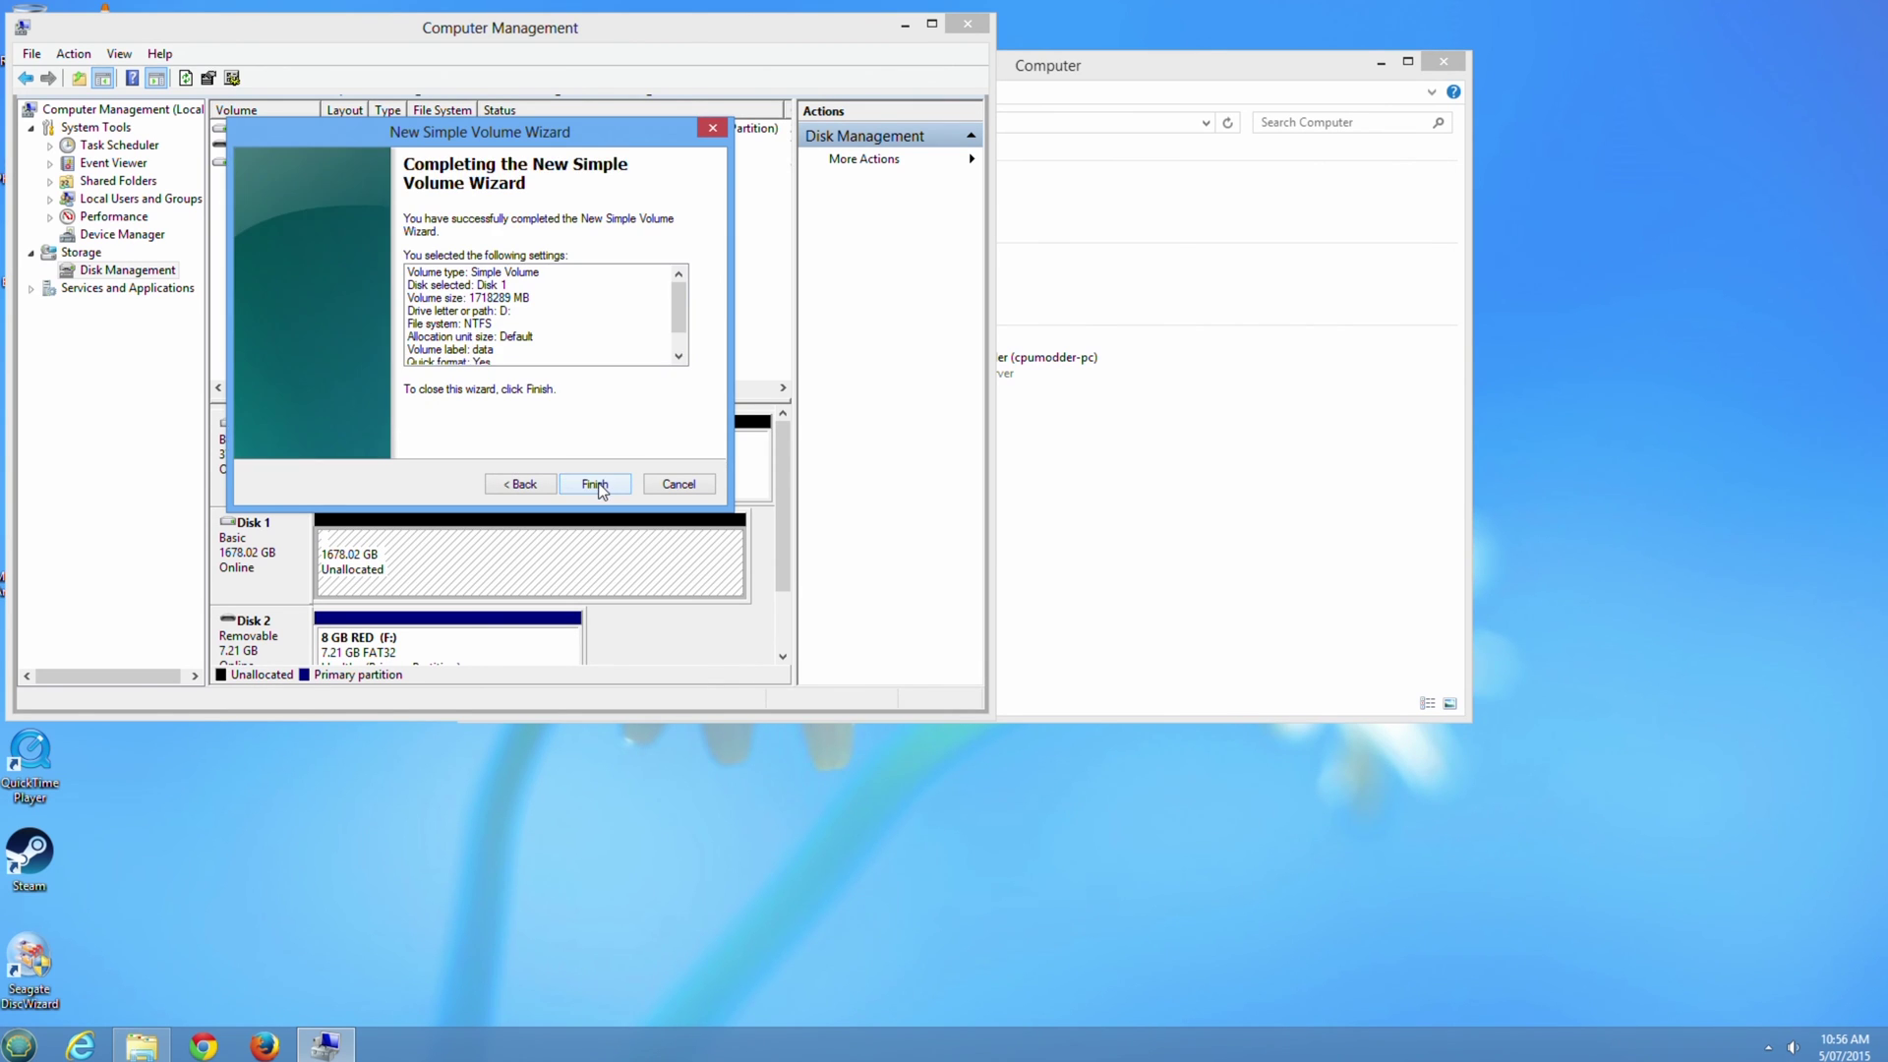
click(595, 484)
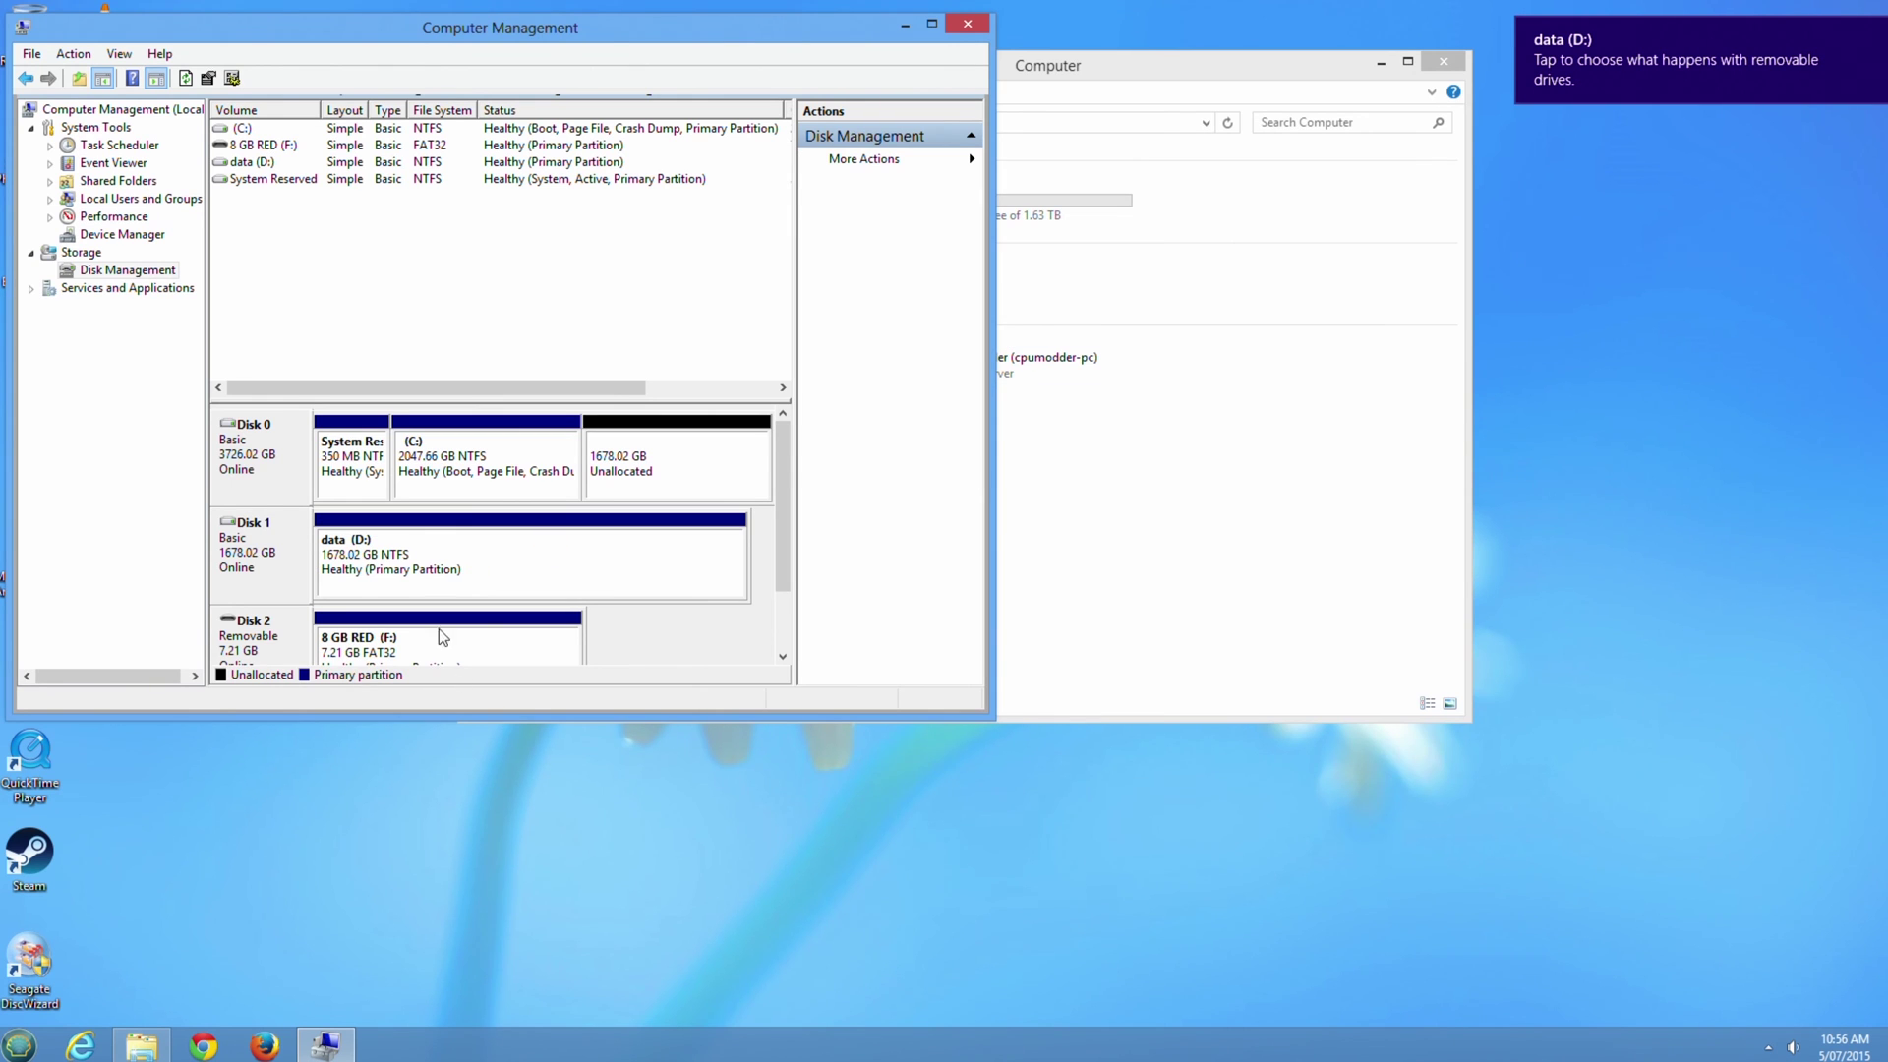
click(1248, 197)
click(1030, 215)
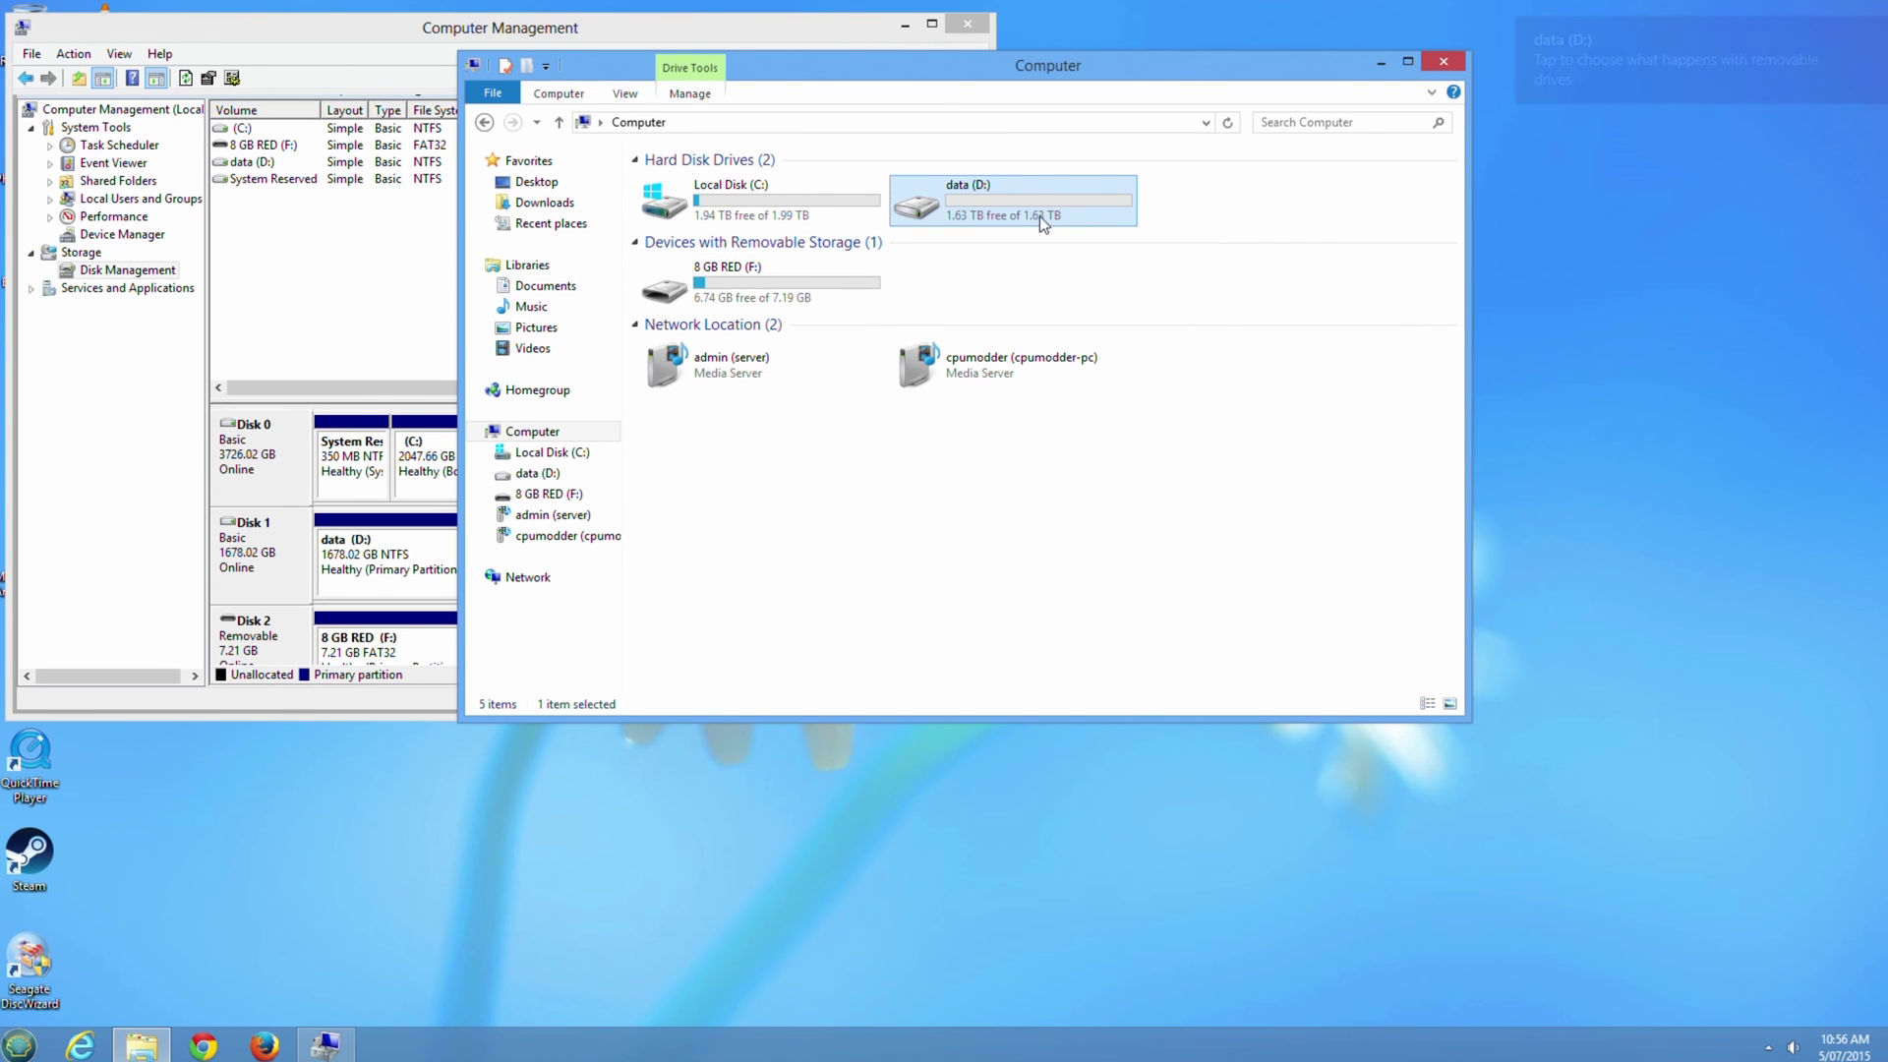
Review Disk 1's options without changes, close Computer Management, and nudge the Computer window showing data (D:).
click(181, 468)
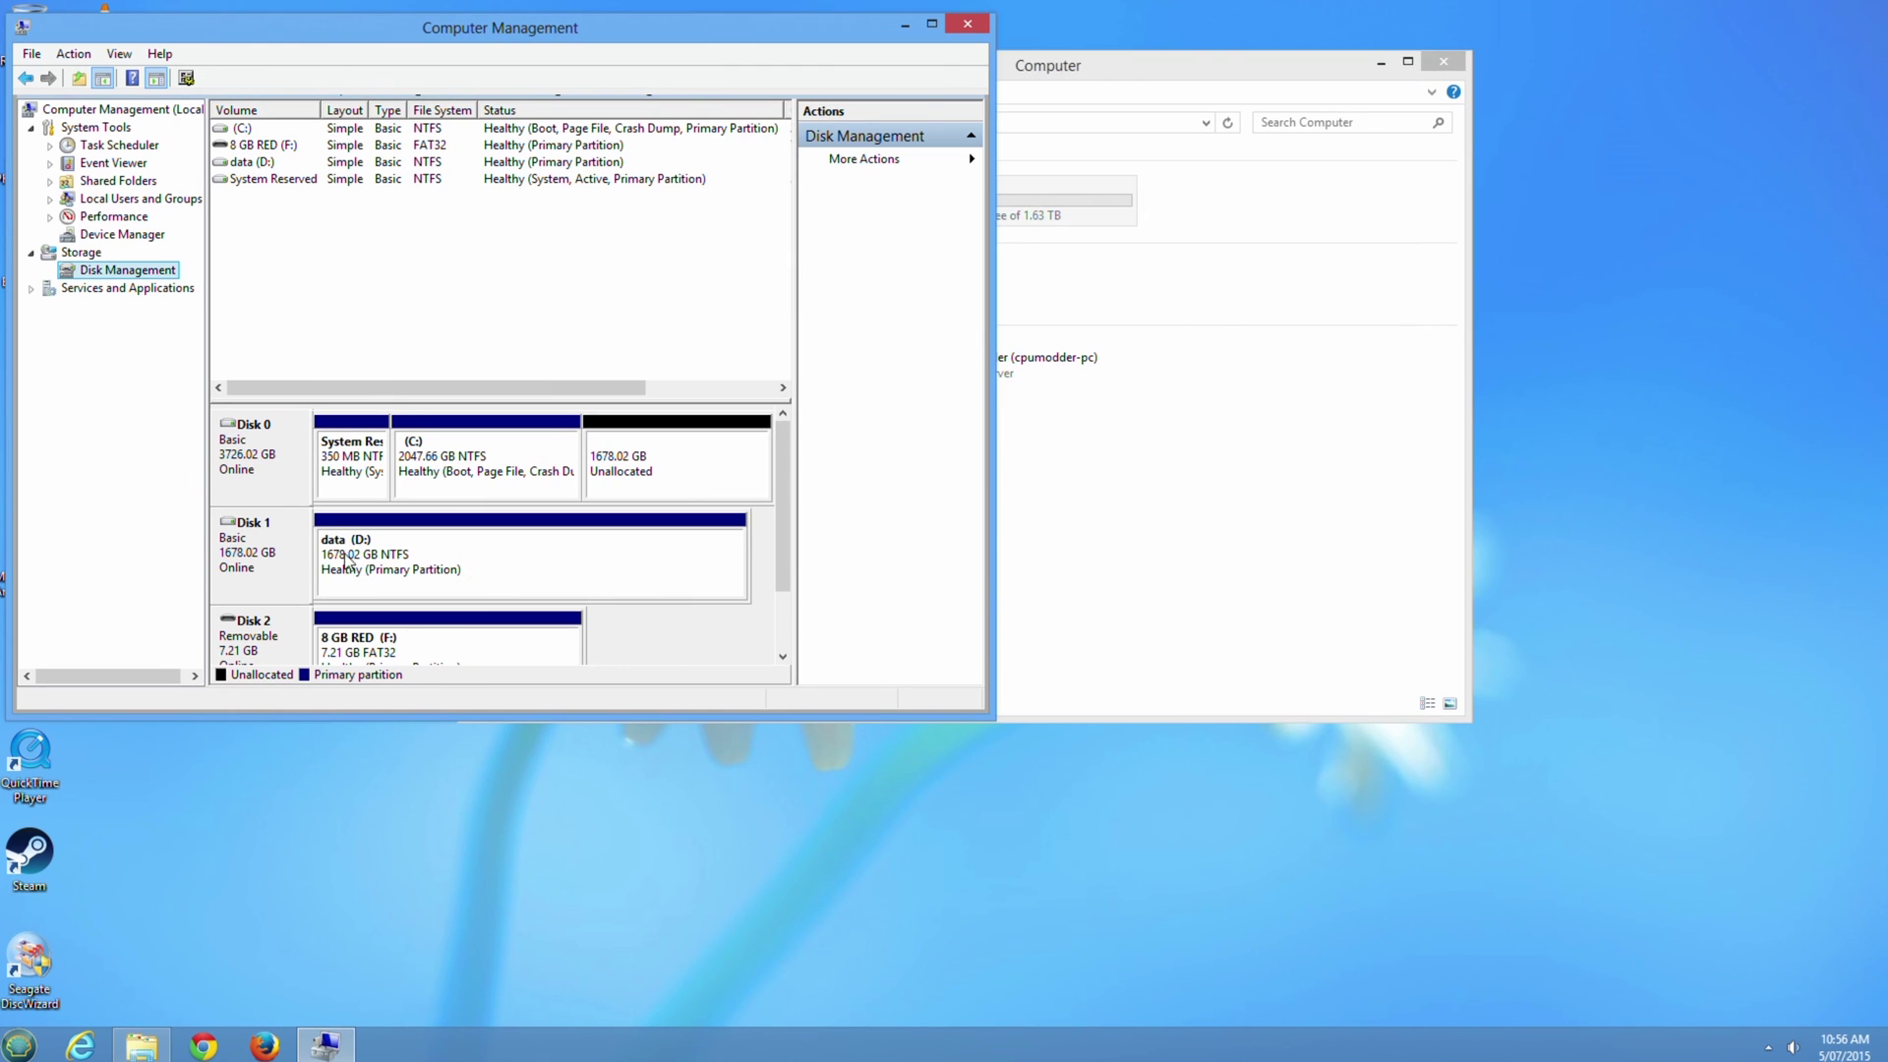
right_click(297, 557)
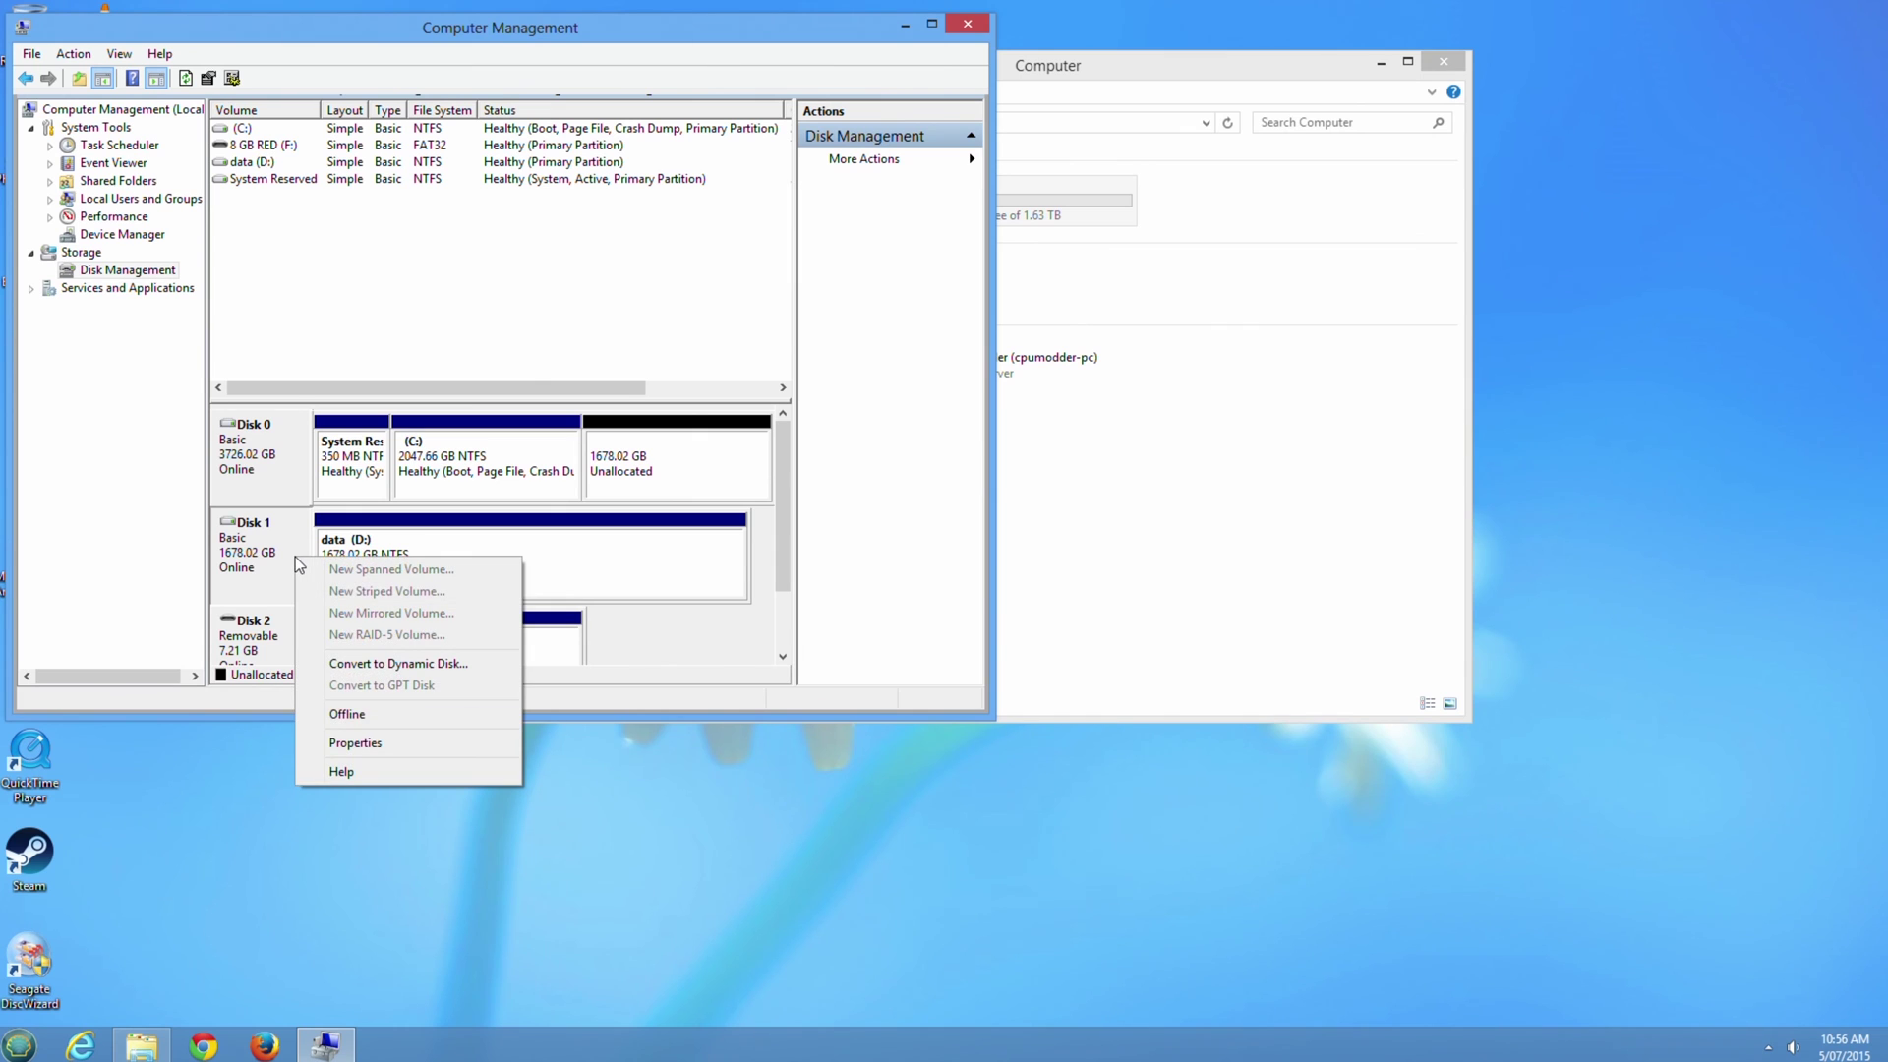
click(562, 327)
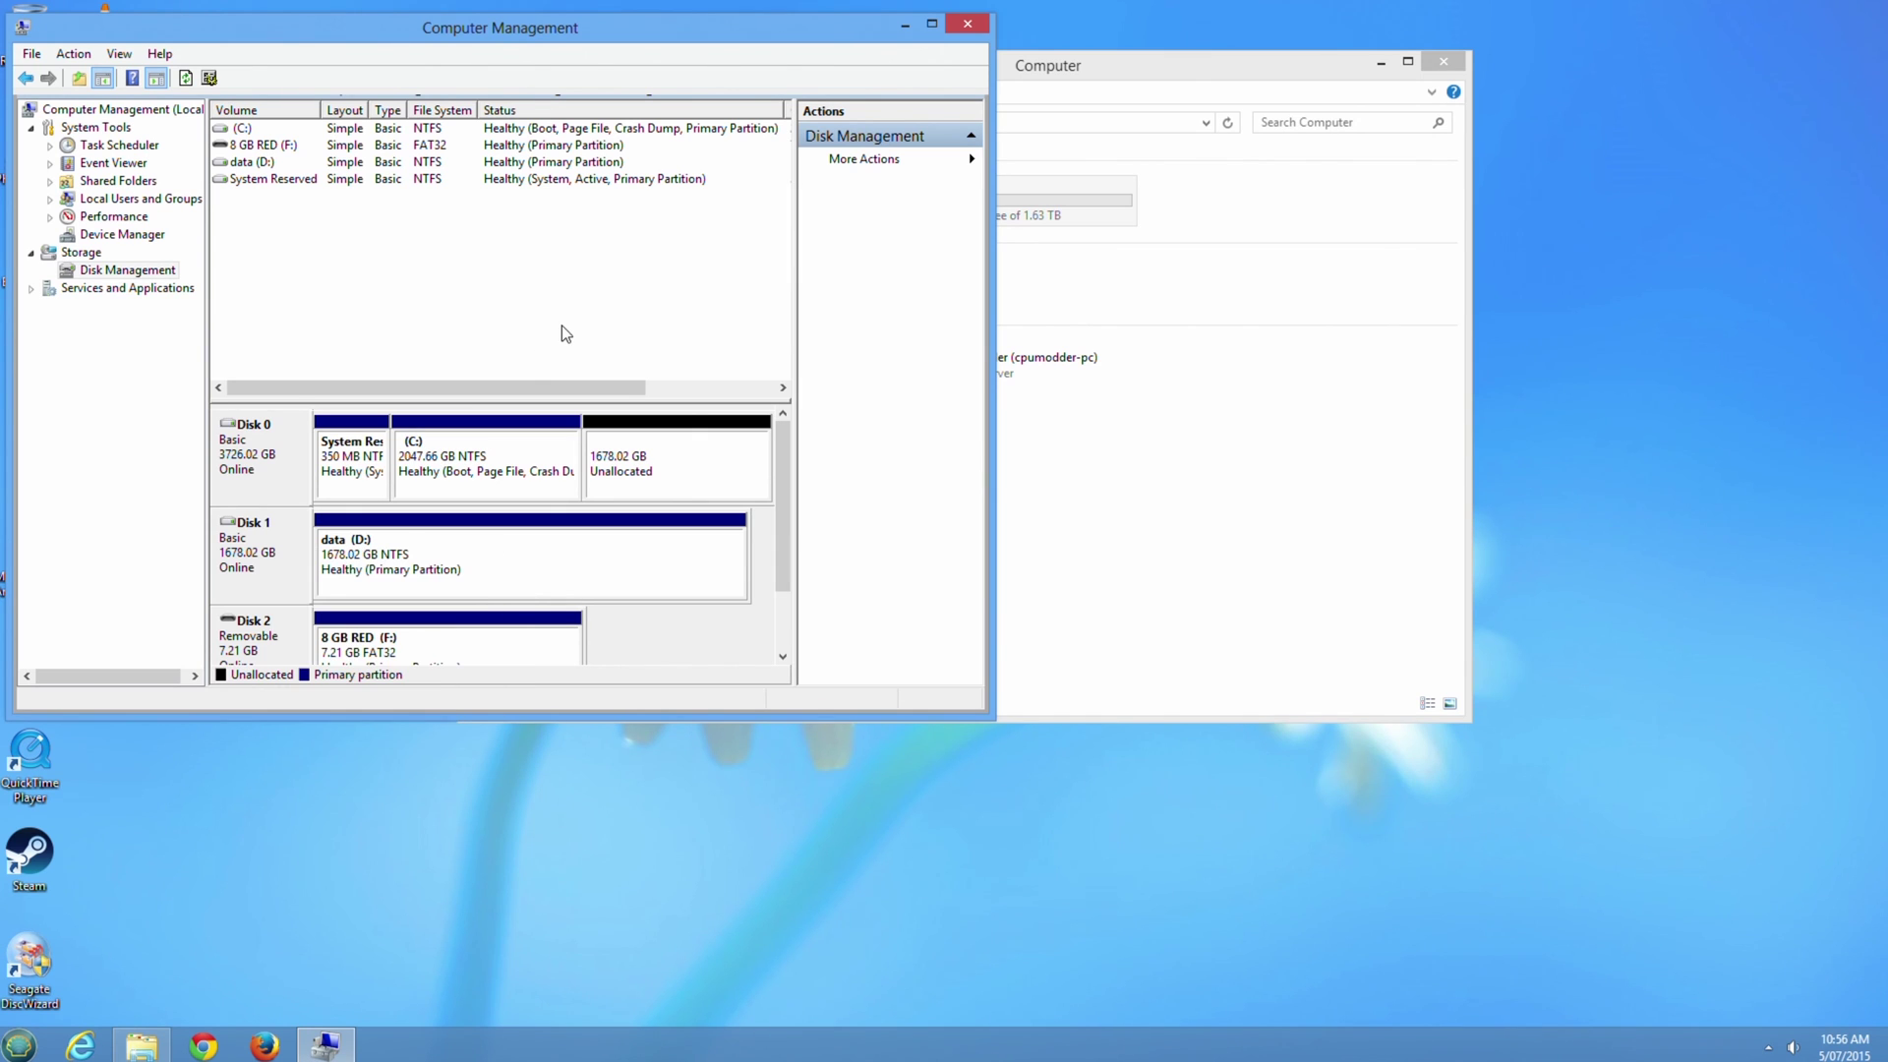
click(978, 32)
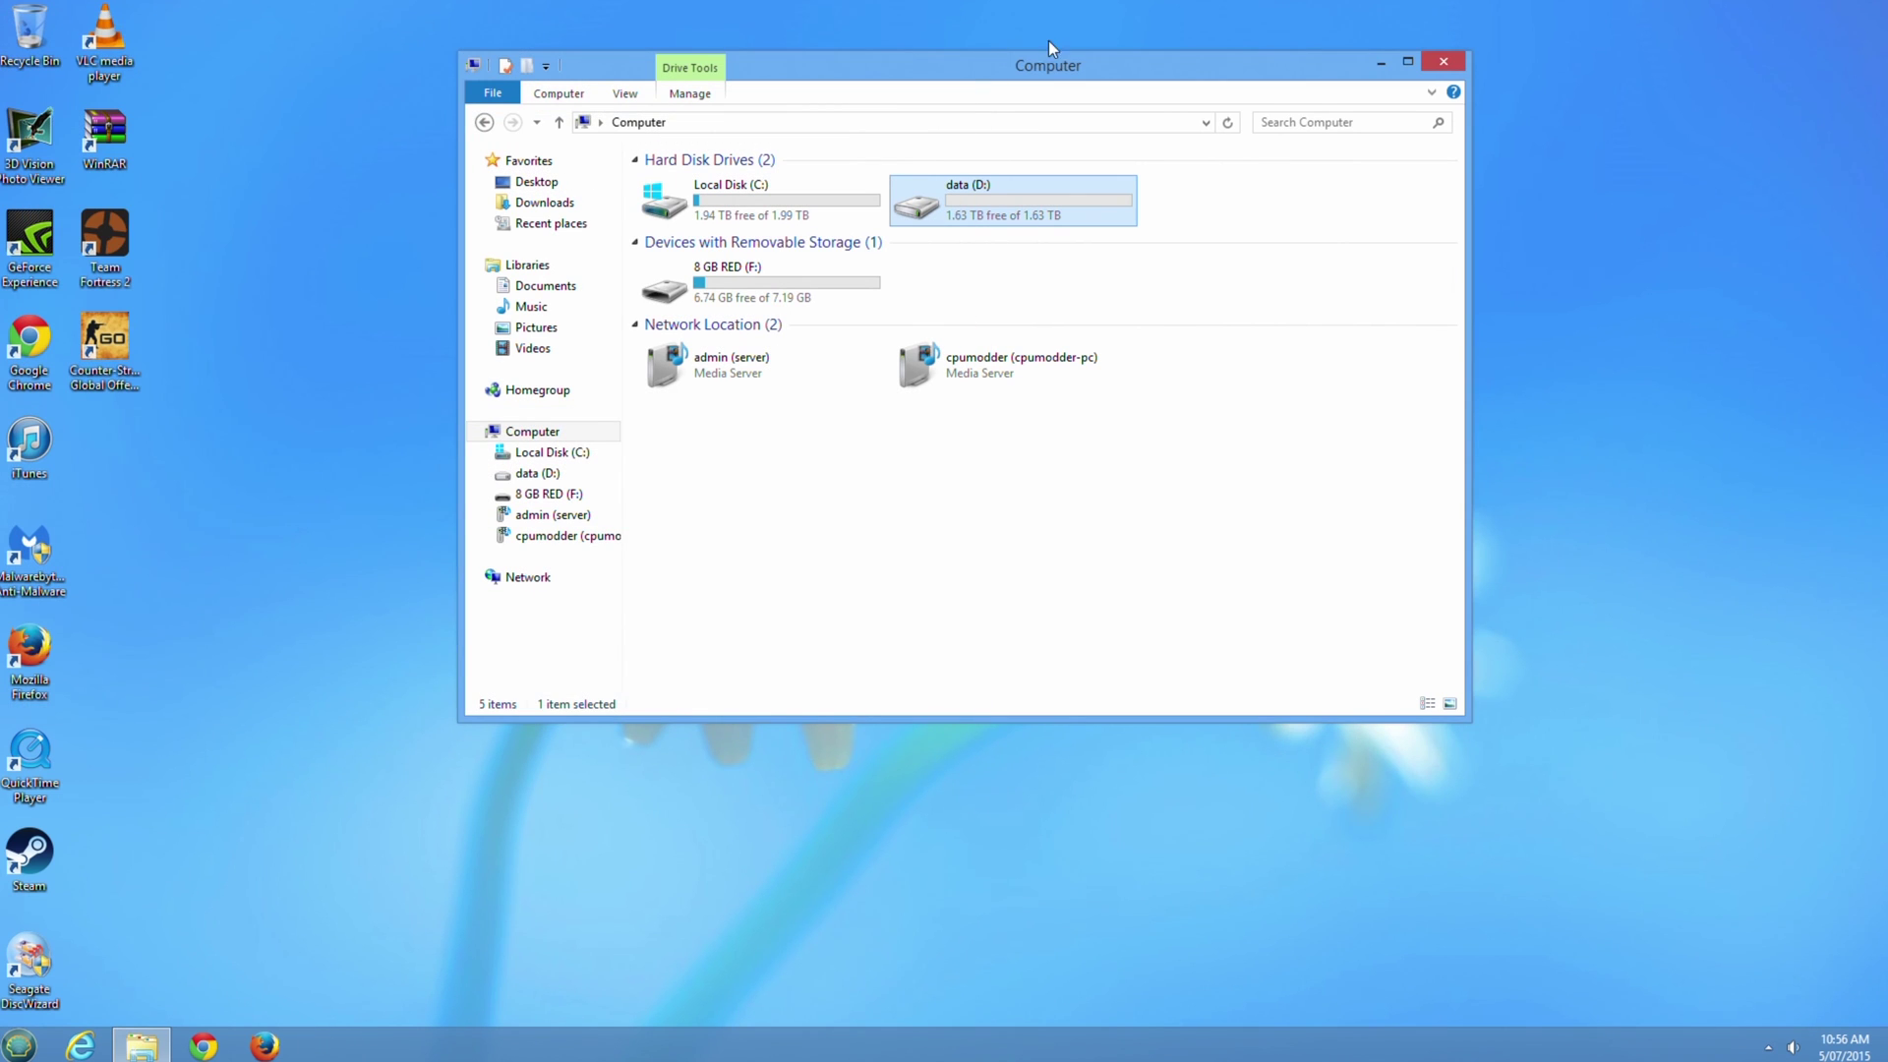
drag(1088, 74, 1107, 88)
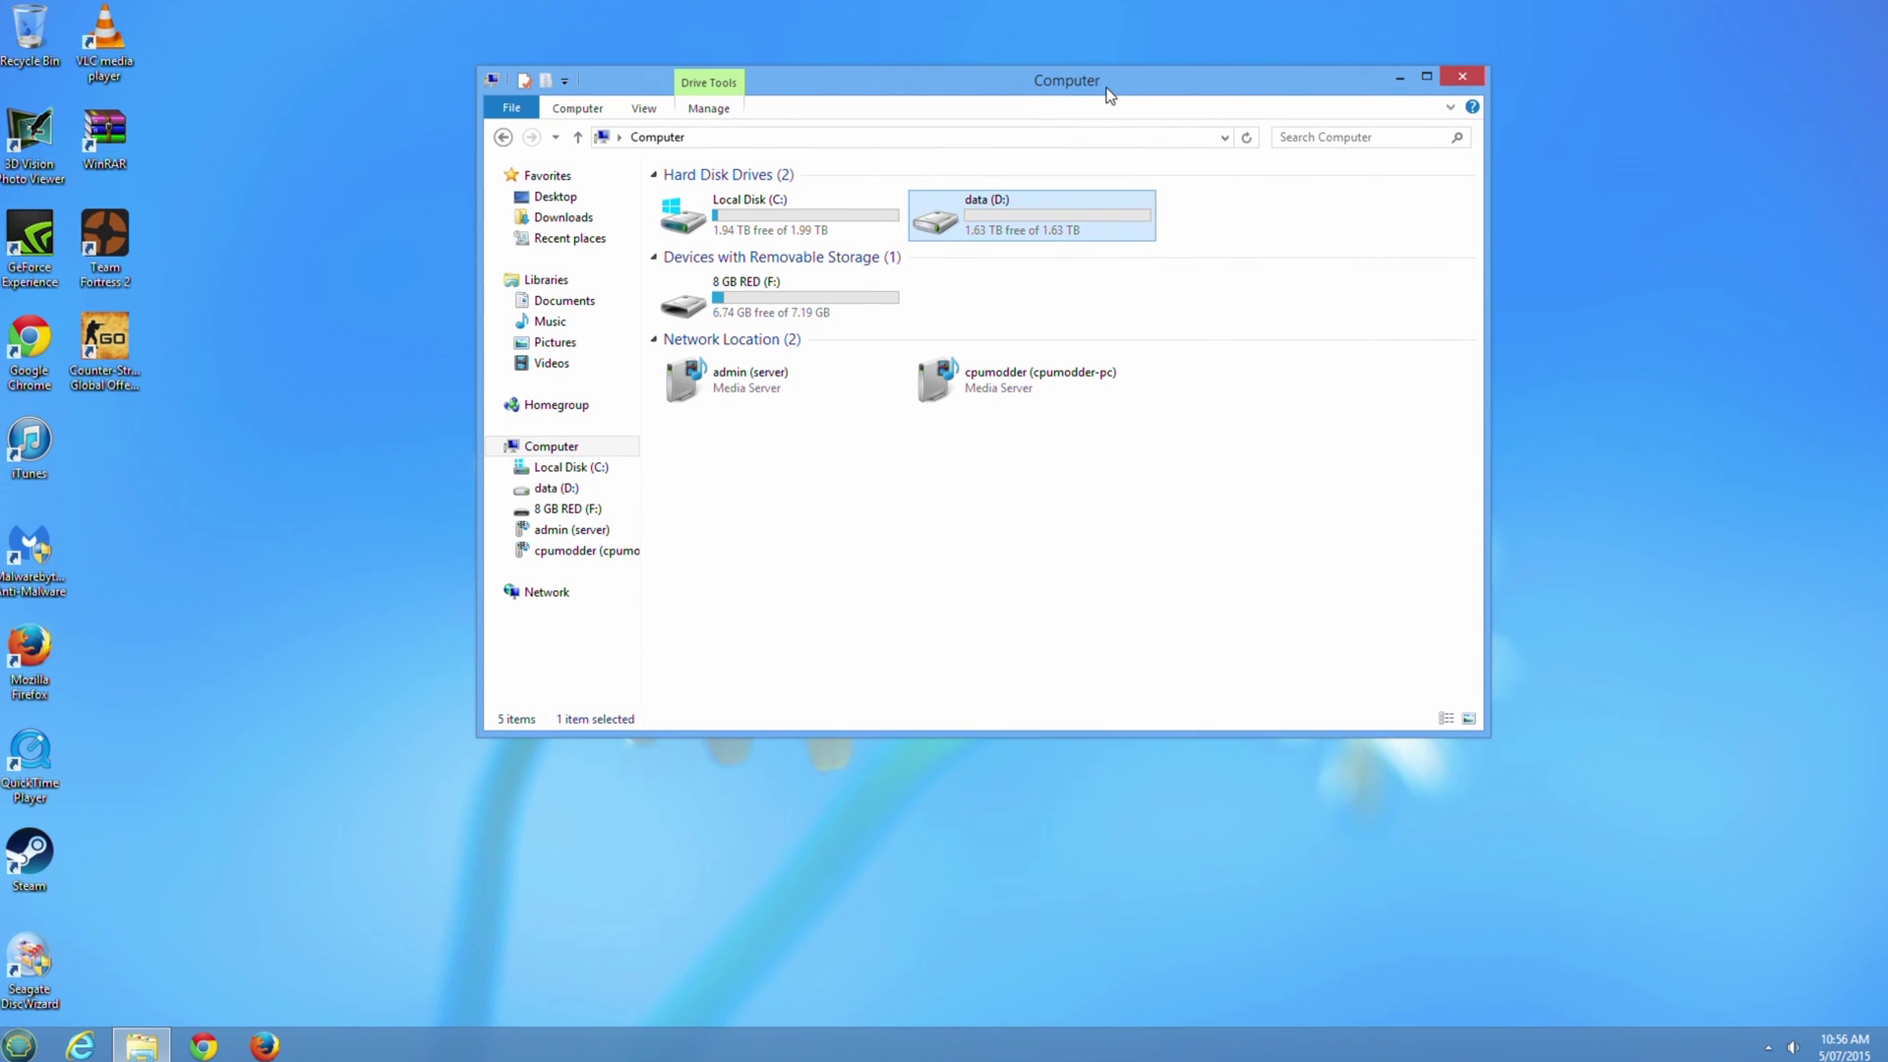